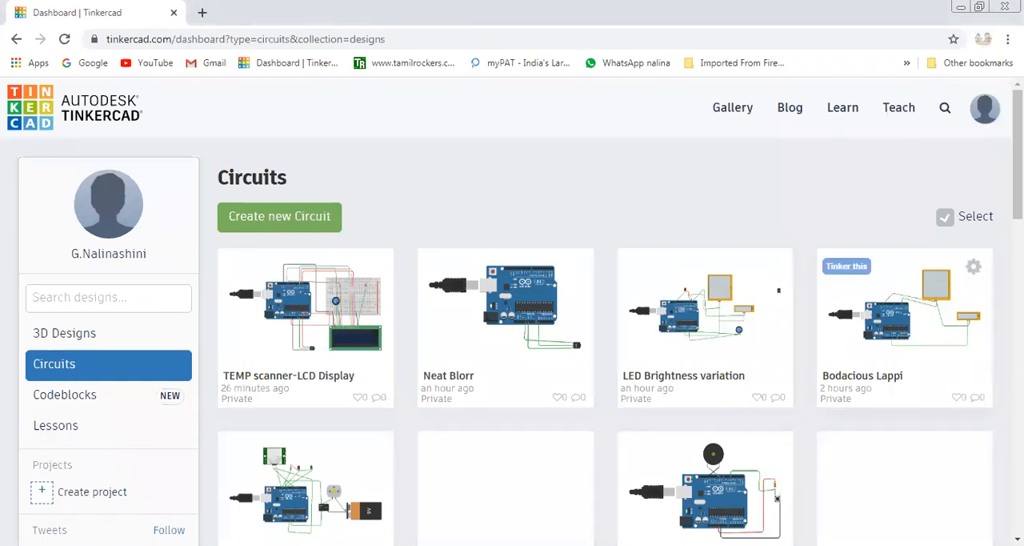
Create a new circuit from the Circuits dashboard.
{"action": "scroll", "coordinate": [319, 289], "scroll_direction": "down", "scroll_amount": 3}
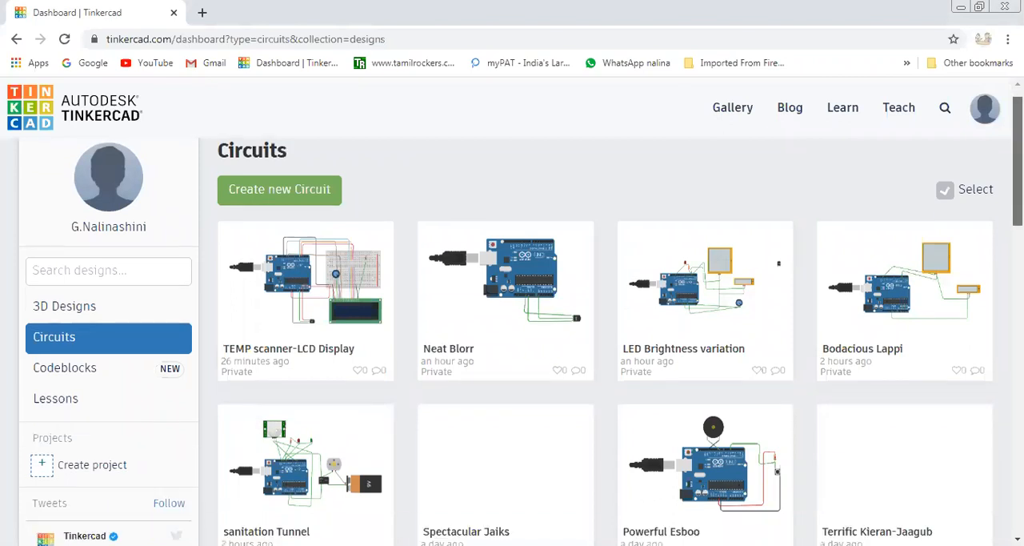
{"action": "scroll", "coordinate": [319, 289], "scroll_direction": "up", "scroll_amount": 3}
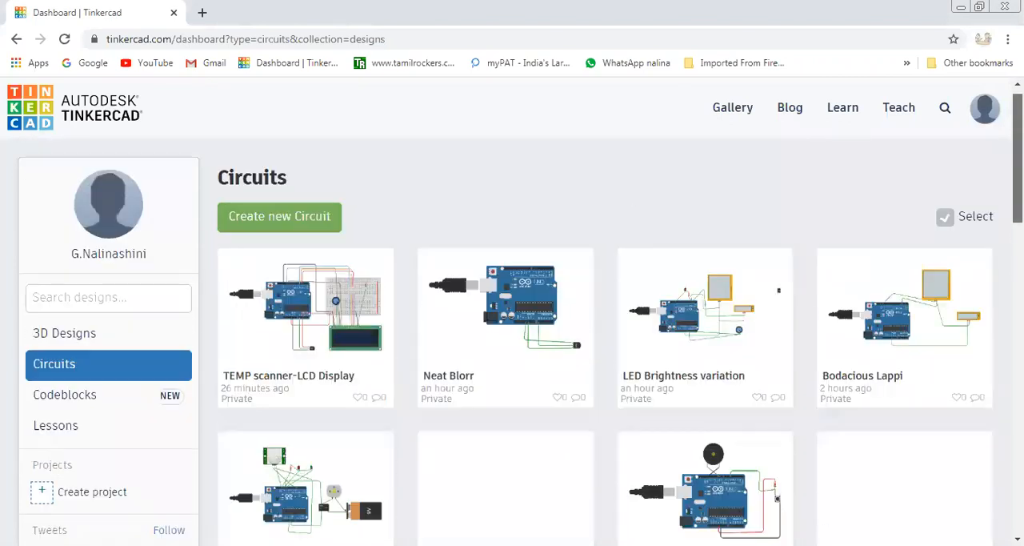
{"action": "left_click", "coordinate": [289, 219]}
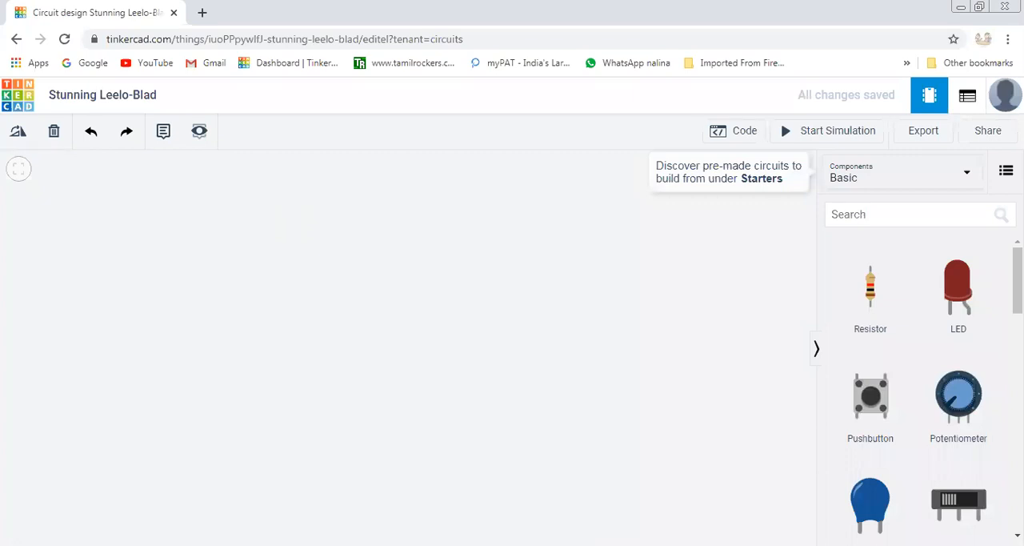
Find the Arduino Uno R3 by searching for "arduino", place it in the workspace and adjust its position.
{"action": "left_click", "coordinate": [885, 215]}
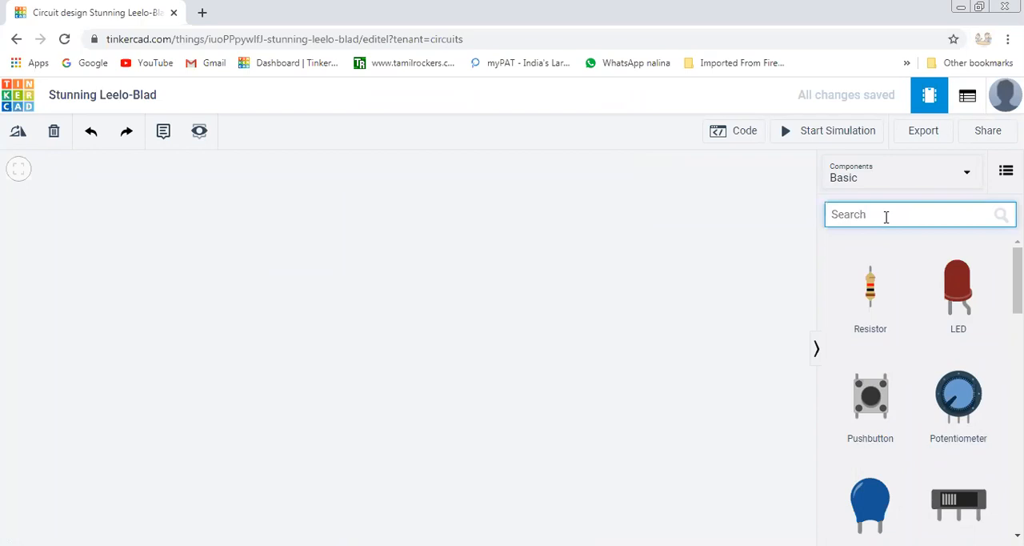
{"action": "type", "text": "ar"}
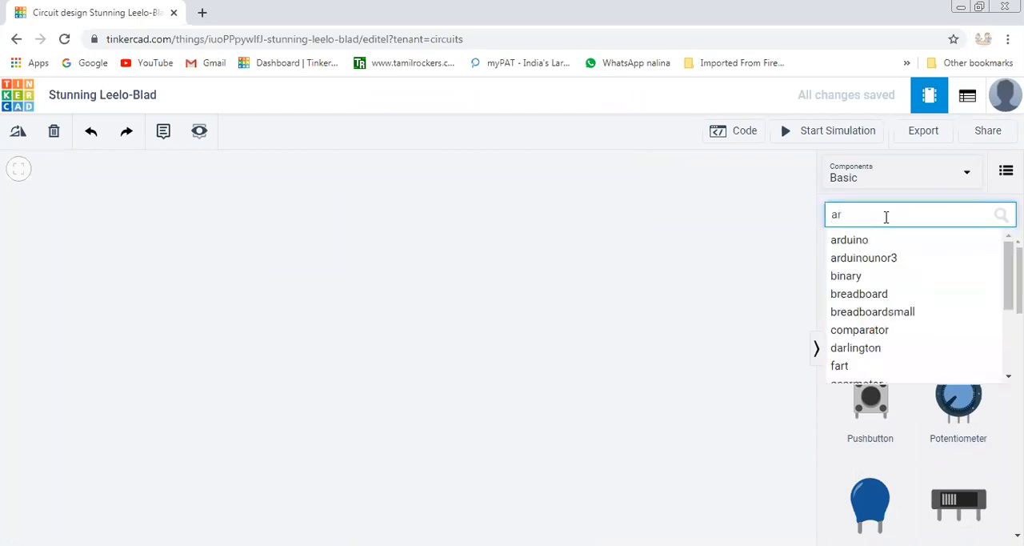
{"action": "left_click", "coordinate": [870, 242]}
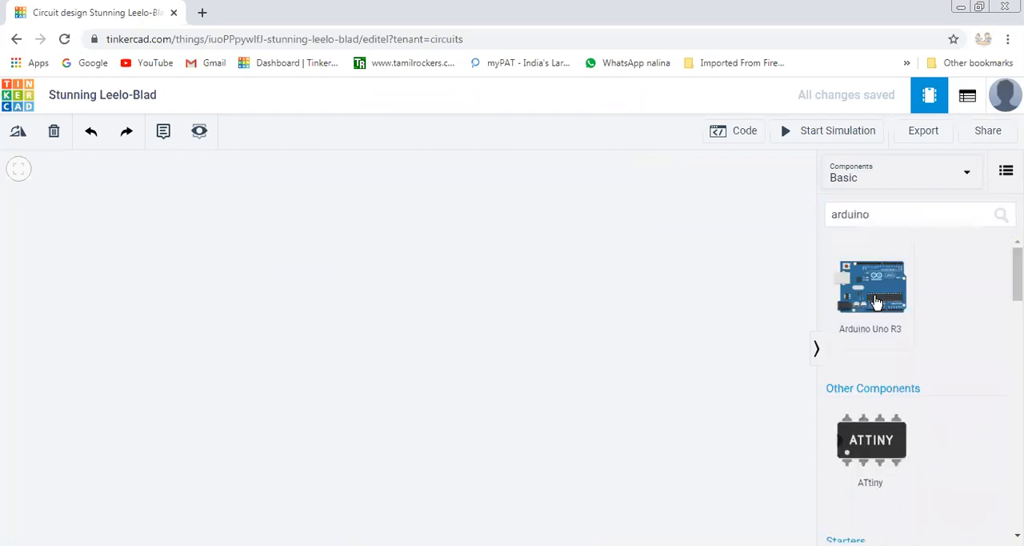
{"action": "left_click", "coordinate": [334, 410]}
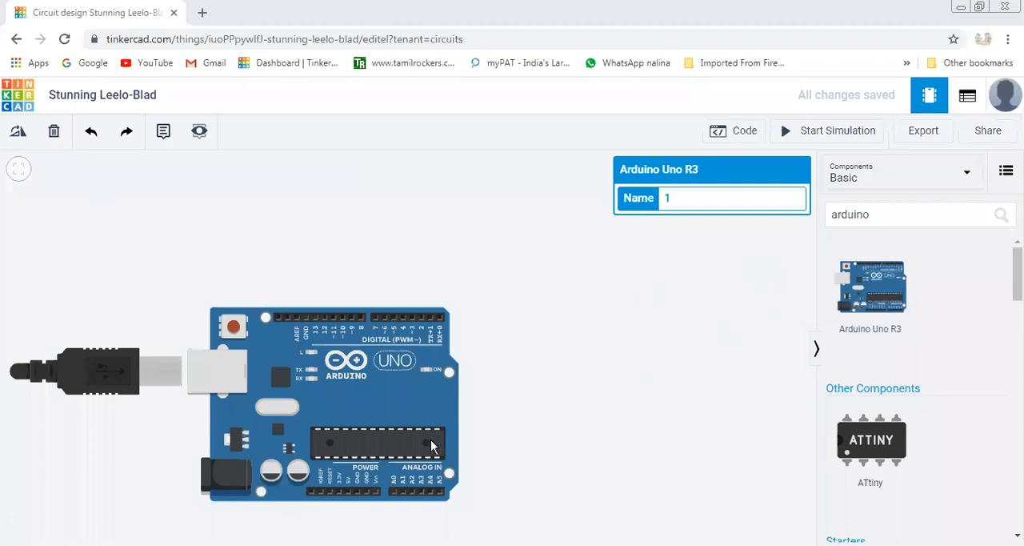
{"action": "left_click_drag", "start_coordinate": [297, 316], "coordinate": [279, 326]}
{"action": "left_click", "coordinate": [296, 292]}
{"action": "left_click_drag", "start_coordinate": [233, 364], "coordinate": [275, 337]}
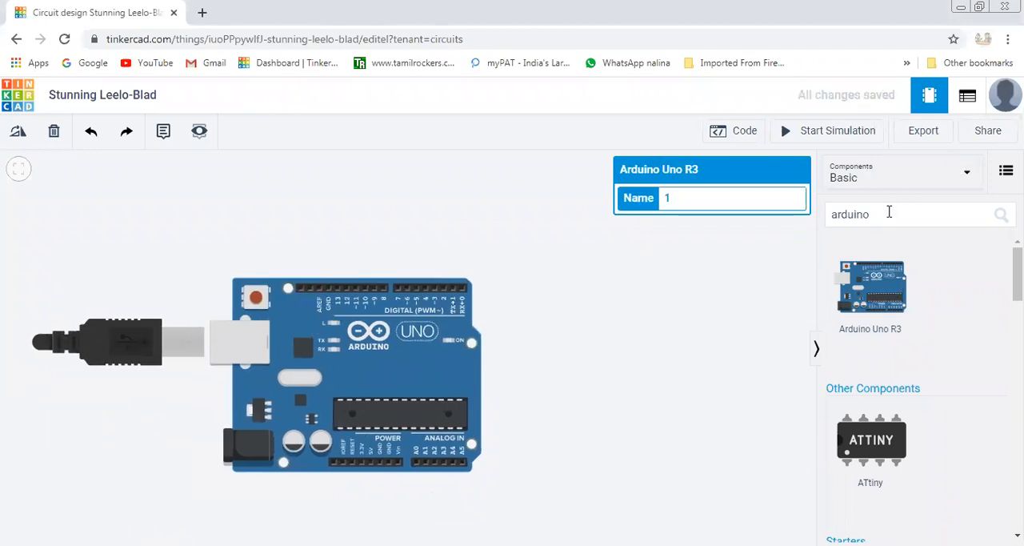
Search the components for "scope" and place an oscilloscope above and to the right of the Arduino board.
{"action": "left_click", "coordinate": [889, 212]}
{"action": "type", "text": "scop"}
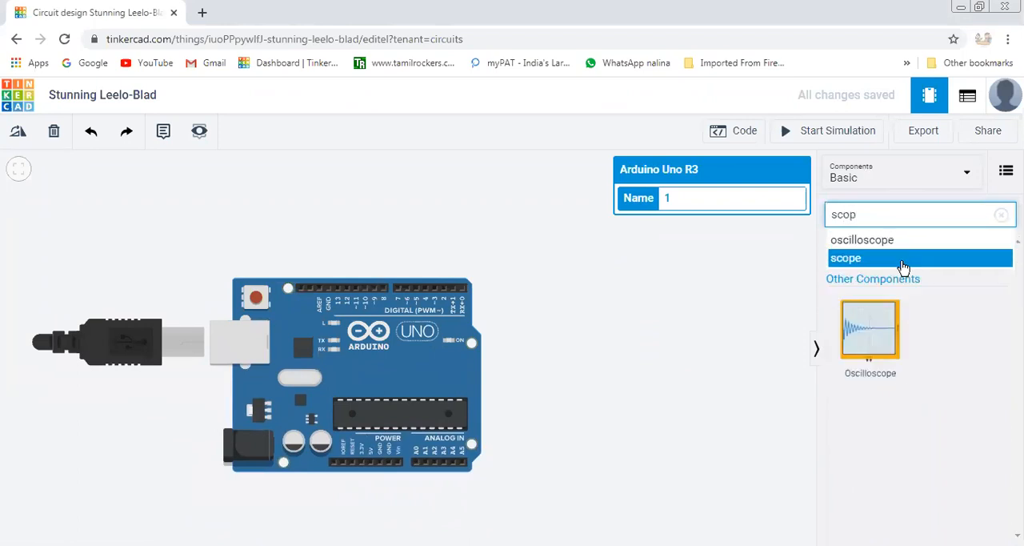
{"action": "left_click", "coordinate": [896, 261]}
{"action": "left_click_drag", "start_coordinate": [878, 334], "coordinate": [600, 293]}
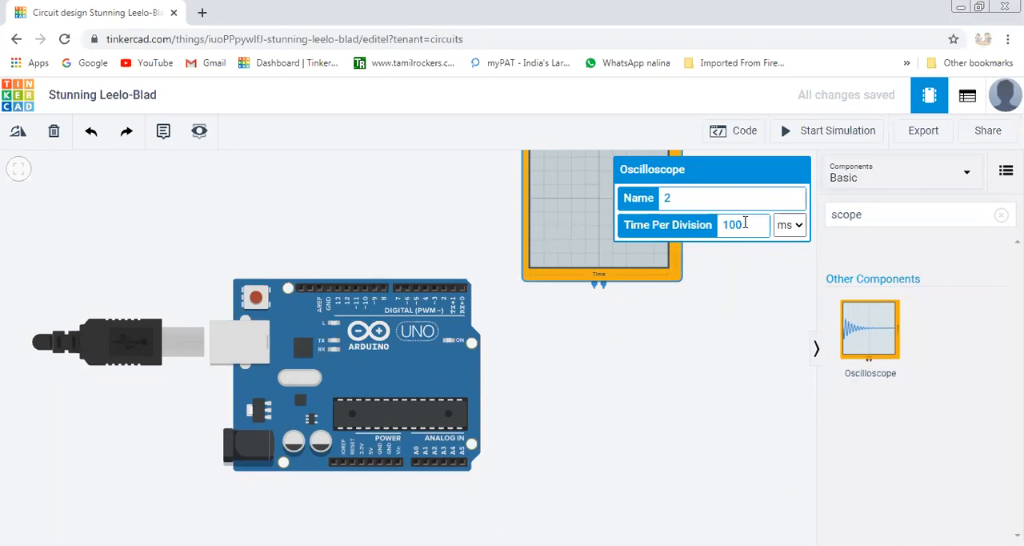
Set the oscilloscope's time per division to 1000 µs.
{"action": "type", "text": "0"}
{"action": "left_click", "coordinate": [799, 229]}
{"action": "left_click", "coordinate": [790, 273]}
{"action": "left_click", "coordinate": [747, 341]}
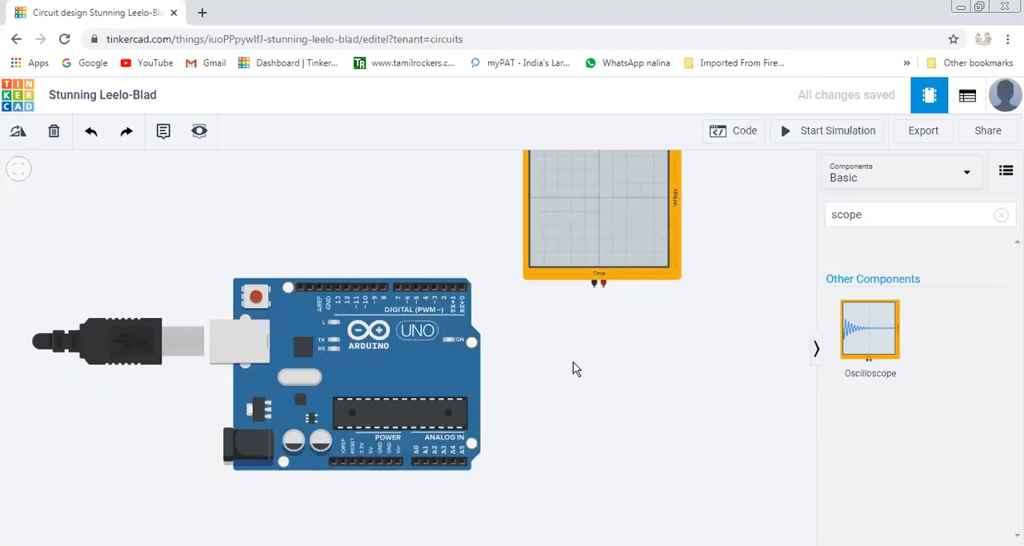
Move the oscilloscope slightly higher and wire Arduino pin D3 to its positive terminal with one bend above the board.
{"action": "left_click", "coordinate": [435, 290]}
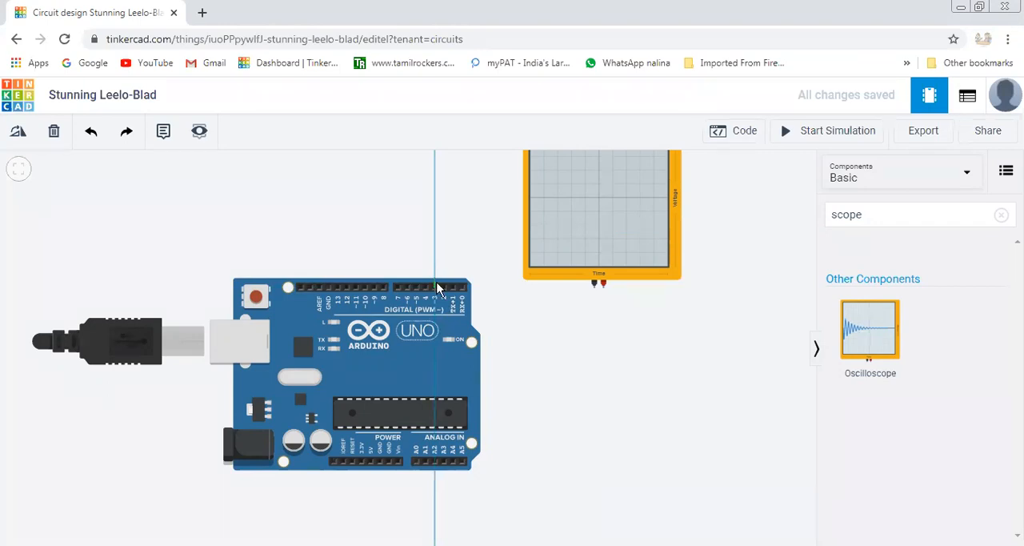
{"action": "left_click_drag", "start_coordinate": [581, 267], "coordinate": [575, 238]}
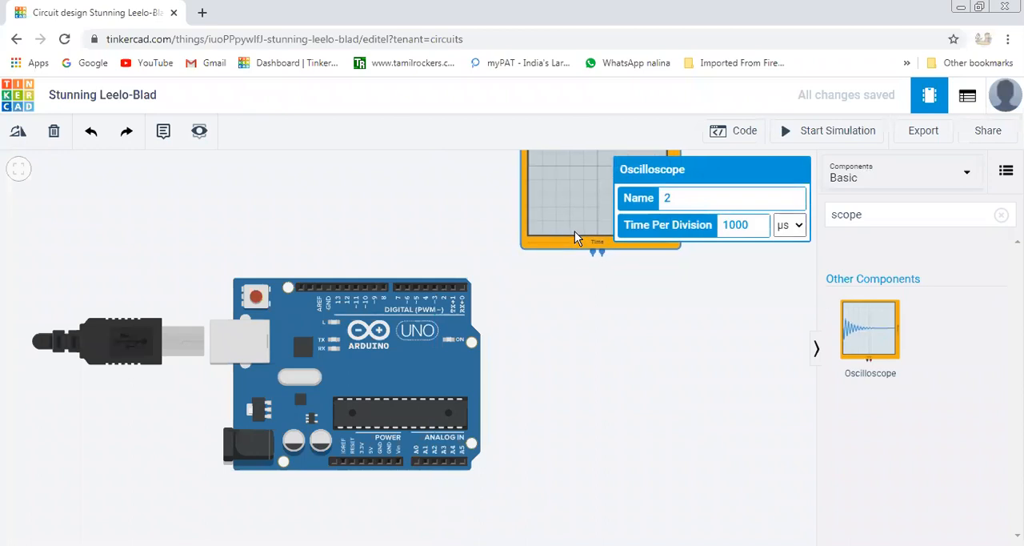
{"action": "left_click", "coordinate": [435, 289]}
{"action": "left_click", "coordinate": [437, 270]}
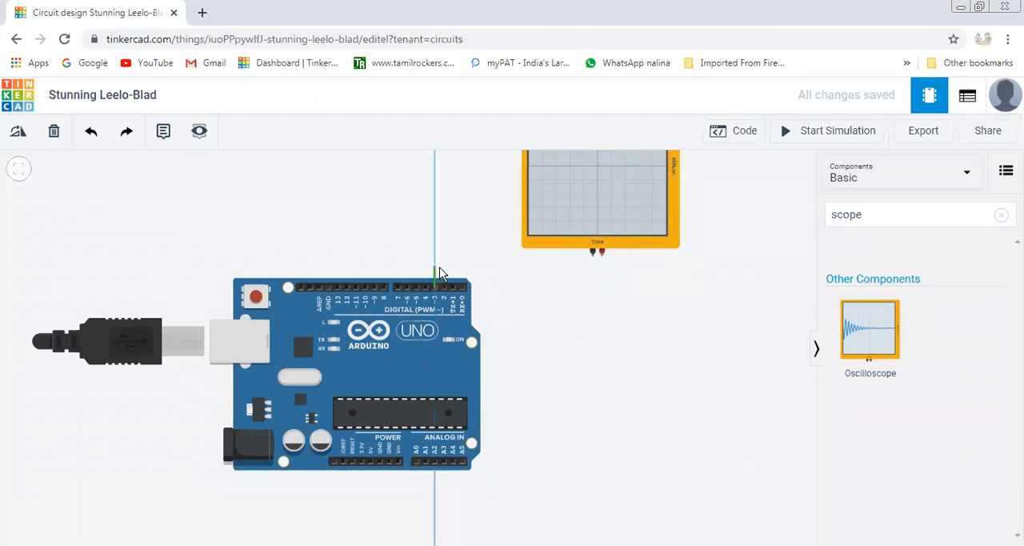
{"action": "left_click", "coordinate": [603, 257]}
{"action": "left_click", "coordinate": [616, 315]}
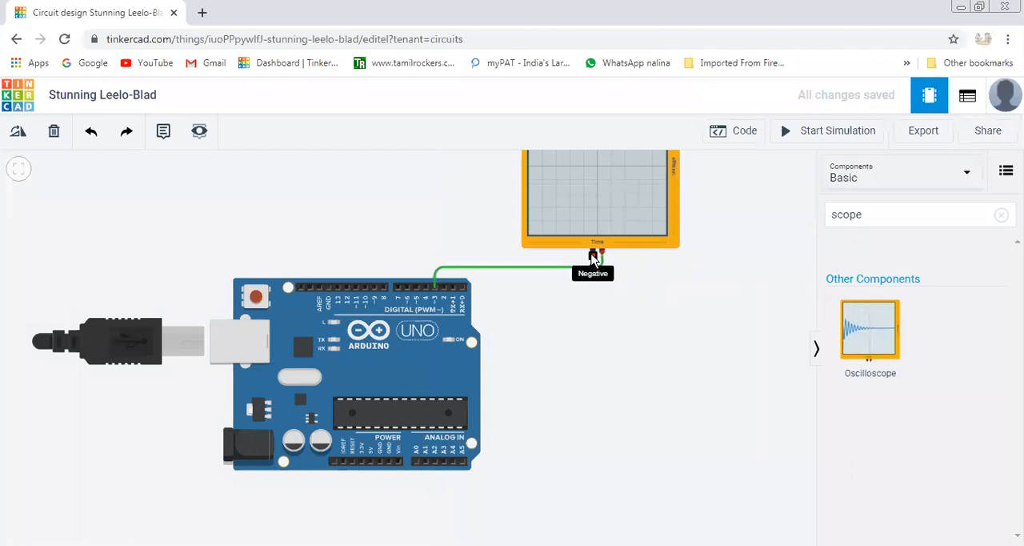
Wire the GND pin in the Arduino's digital header to the oscilloscope's negative terminal, routing it above the D3 wire.
{"action": "left_click_drag", "start_coordinate": [592, 255], "coordinate": [557, 262]}
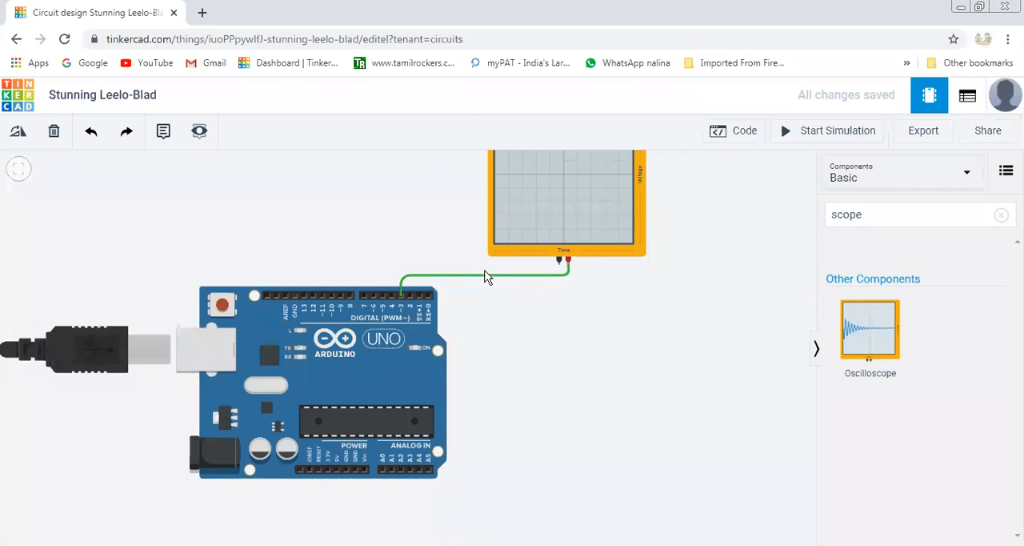
{"action": "left_click", "coordinate": [294, 298]}
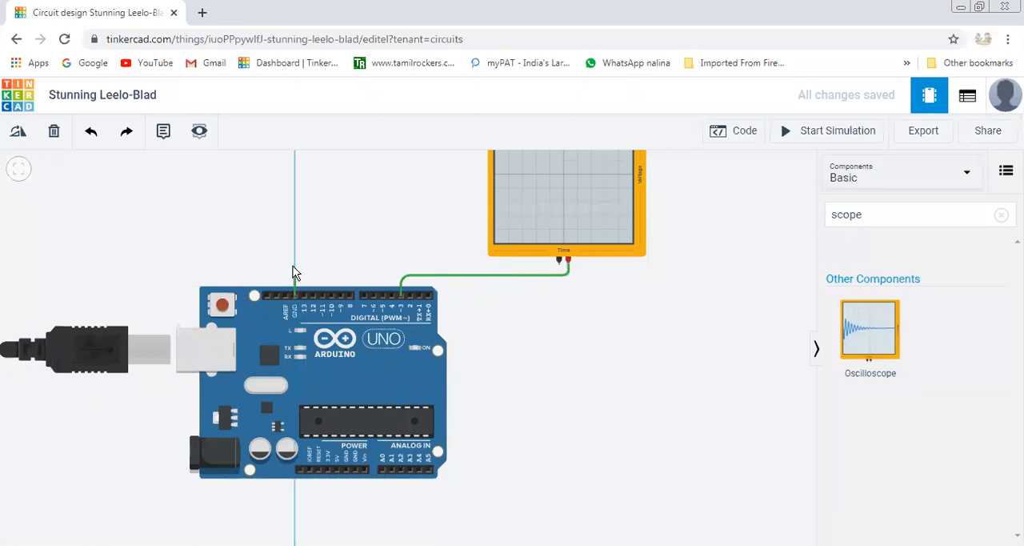
{"action": "left_click", "coordinate": [294, 265]}
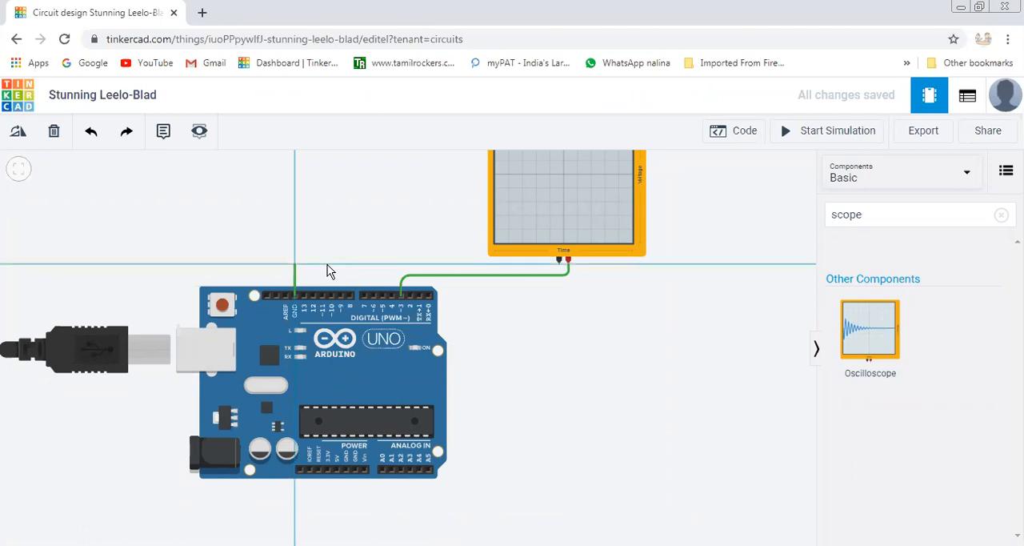
{"action": "left_click", "coordinate": [560, 264]}
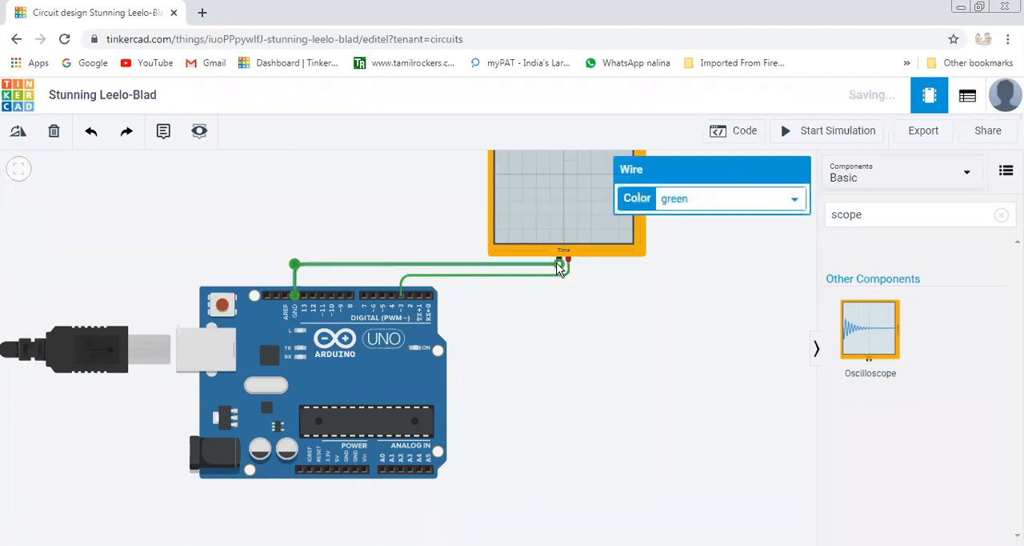
{"action": "left_click", "coordinate": [596, 330]}
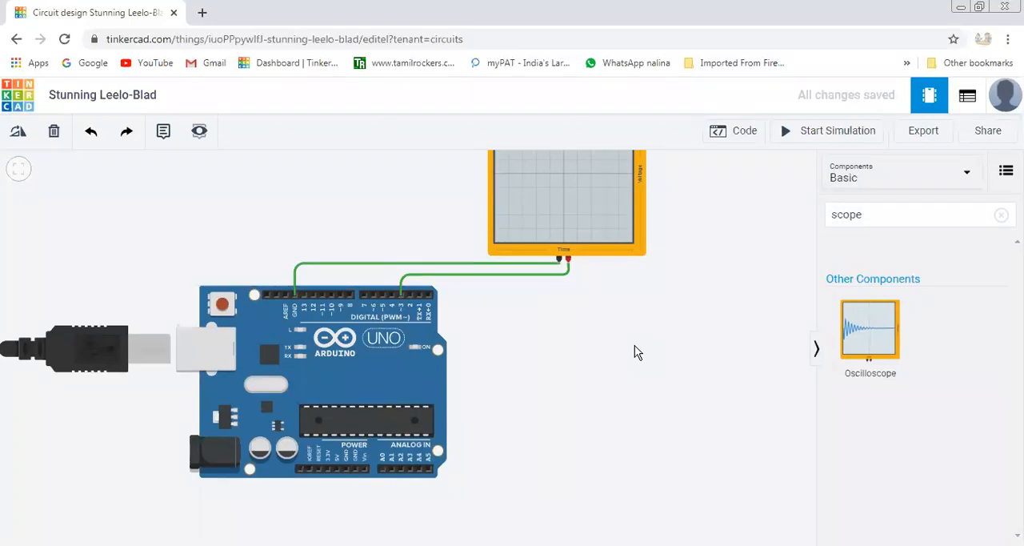
Search the components for "multi" and place a multimeter to the right of the Arduino, below the oscilloscope.
{"action": "left_click", "coordinate": [868, 216]}
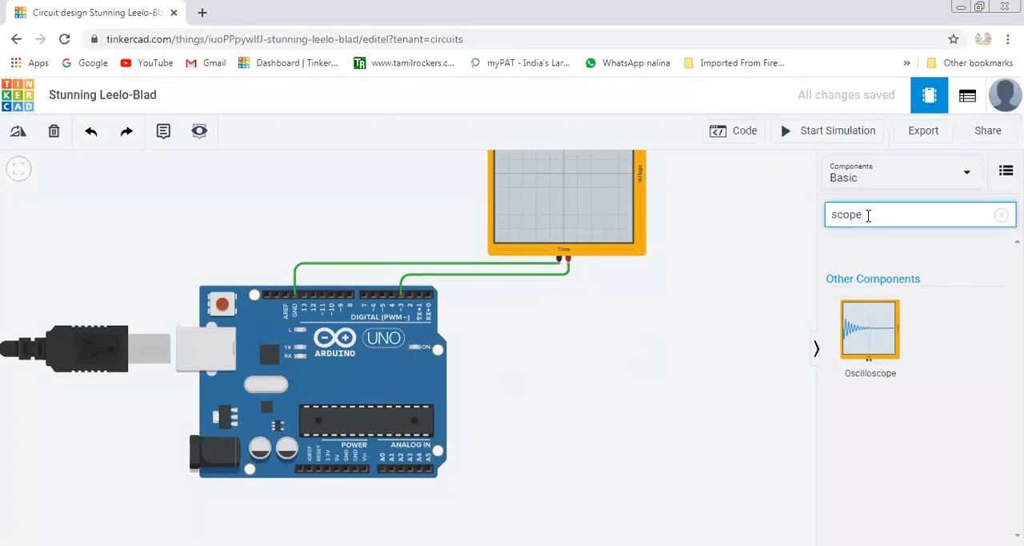
{"action": "key", "text": "BackSpace"}
{"action": "key", "text": "BackSpace"}
{"action": "key", "text": "BackSpace"}
{"action": "key", "text": "BackSpace"}
{"action": "key", "text": "BackSpace"}
{"action": "type", "text": "multi"}
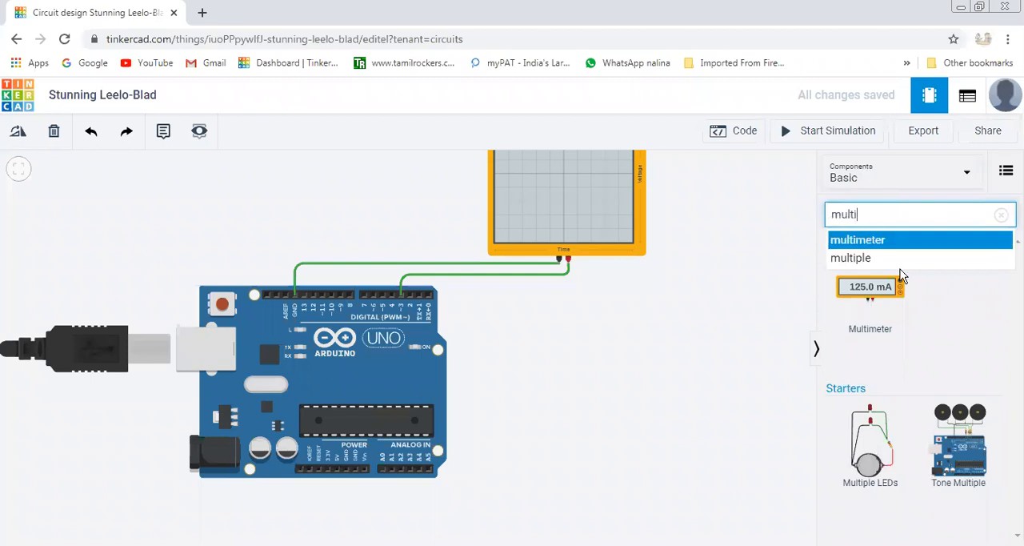
{"action": "left_click_drag", "start_coordinate": [876, 302], "coordinate": [695, 360]}
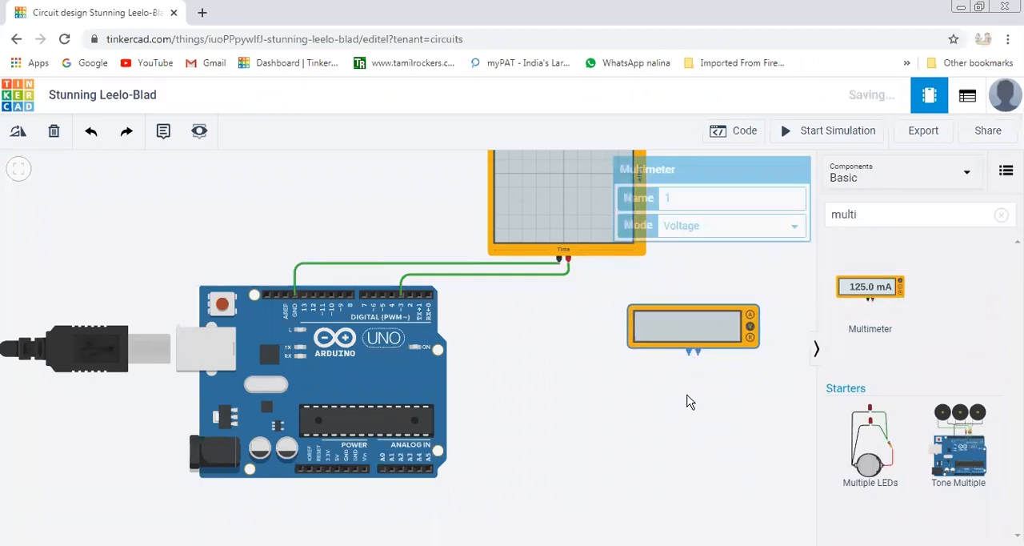
{"action": "left_click", "coordinate": [684, 404]}
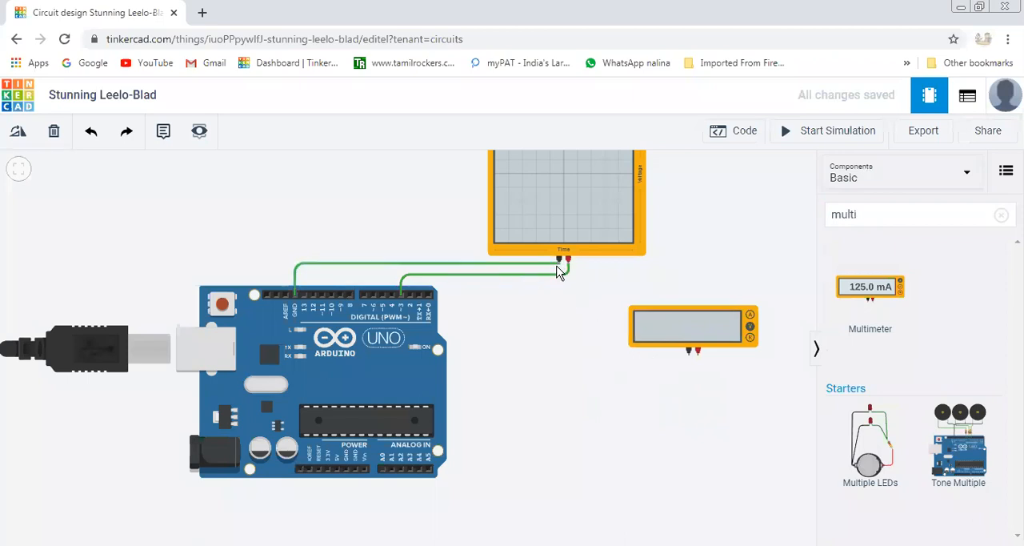
Wire the oscilloscope's negative terminal to the multimeter's negative terminal, routing it below the multimeter.
{"action": "left_click", "coordinate": [558, 260]}
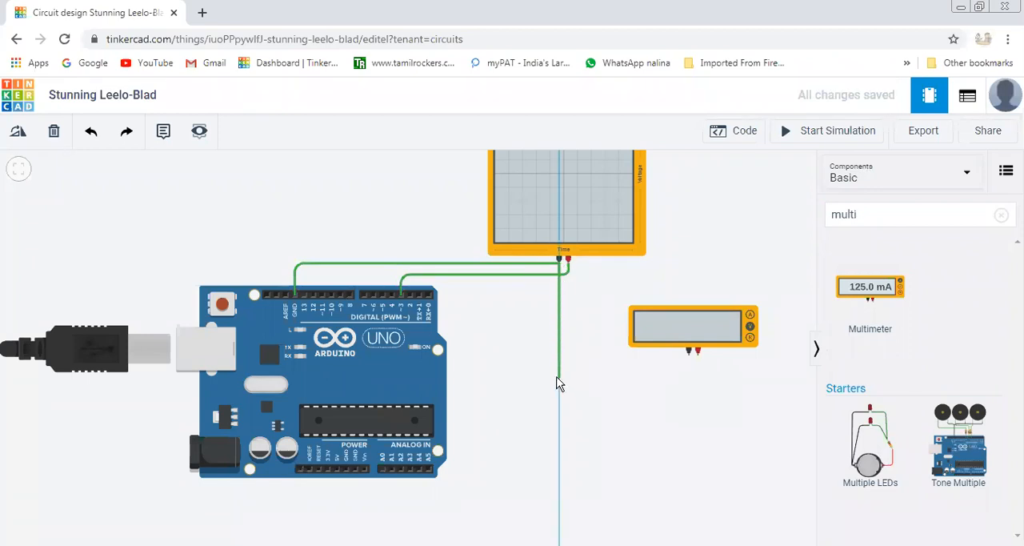
{"action": "left_click", "coordinate": [559, 375]}
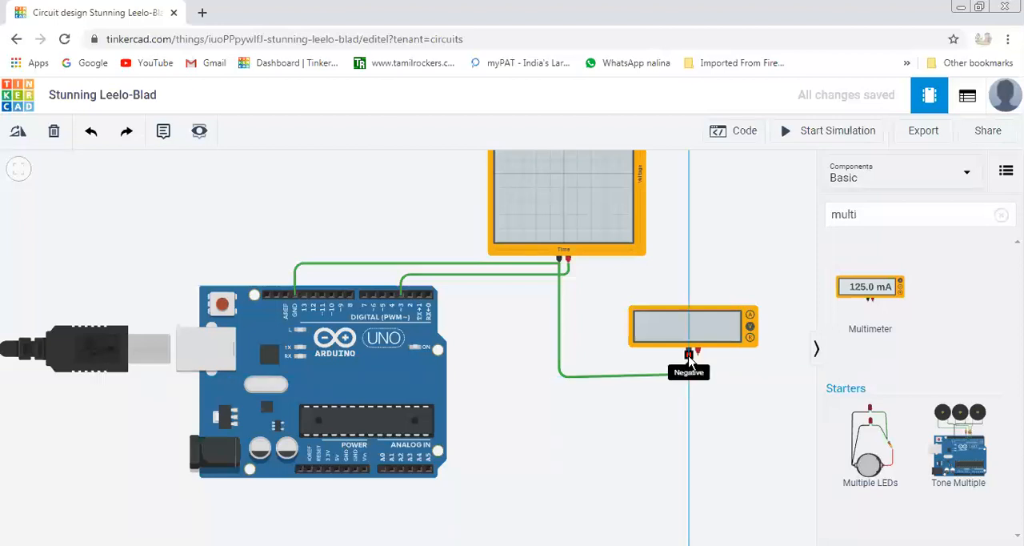
{"action": "left_click", "coordinate": [689, 356]}
{"action": "left_click", "coordinate": [583, 330]}
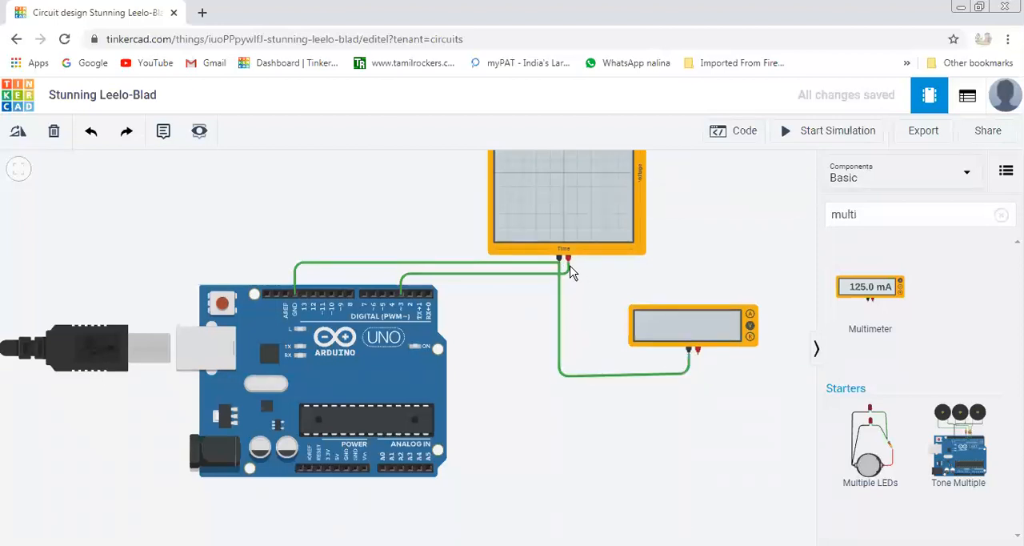
Wire the oscilloscope's positive terminal to the multimeter's positive terminal, routing it just inside the negative wire.
{"action": "left_click", "coordinate": [567, 263]}
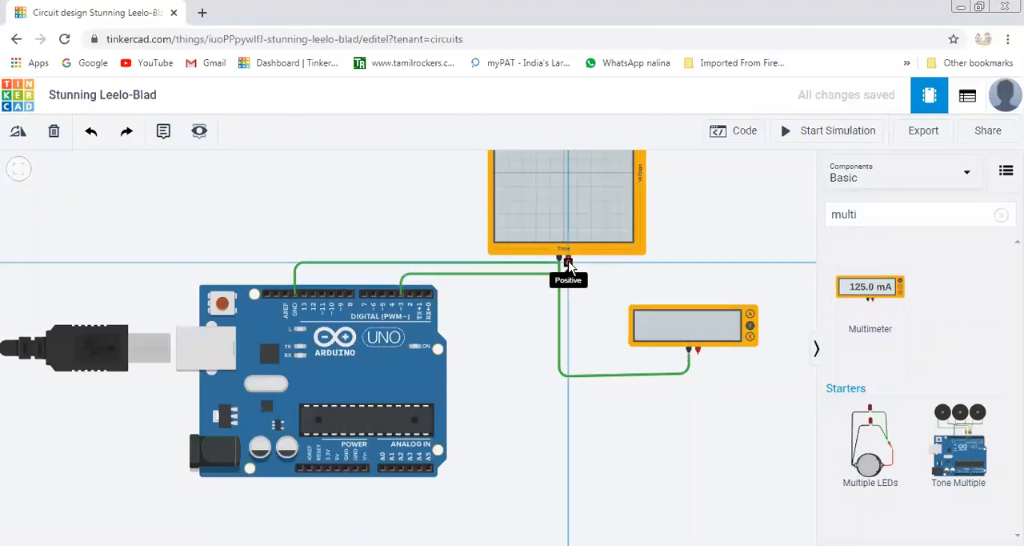
{"action": "left_click", "coordinate": [569, 363]}
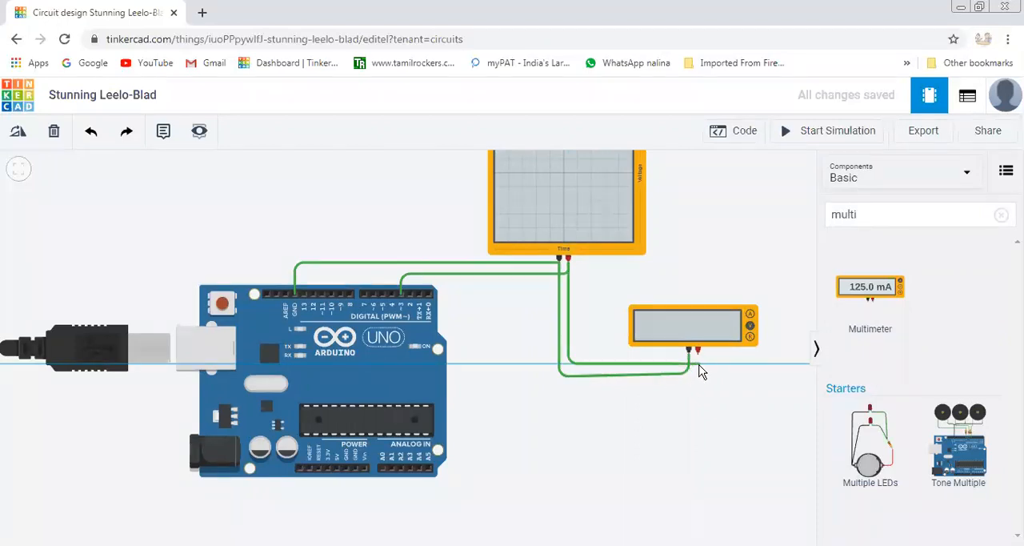
{"action": "left_click", "coordinate": [697, 357]}
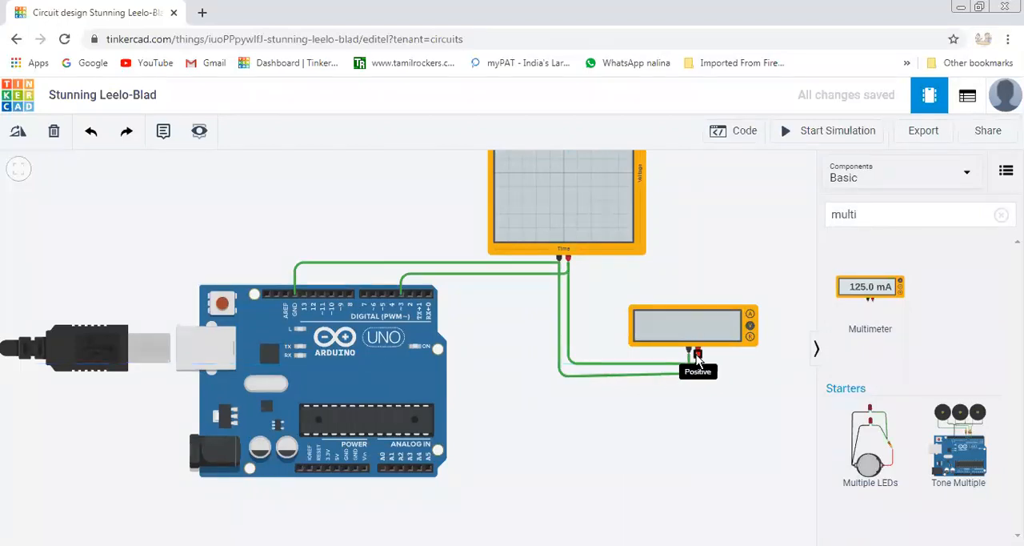
{"action": "left_click", "coordinate": [698, 357]}
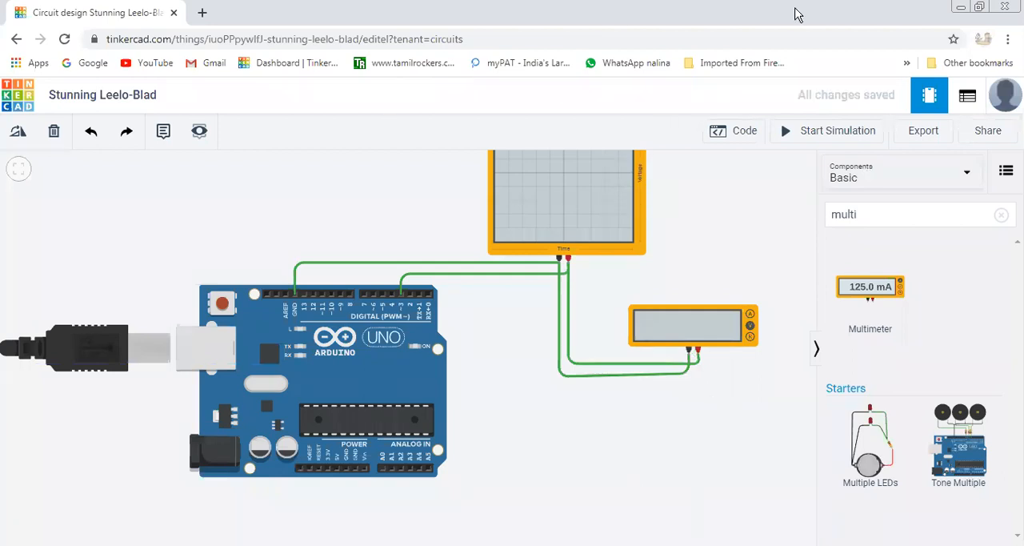
Open the Arduino's block code and delete the default stack of built-in LED and wait blocks.
{"action": "scroll", "coordinate": [633, 480], "scroll_direction": "down", "scroll_amount": 2}
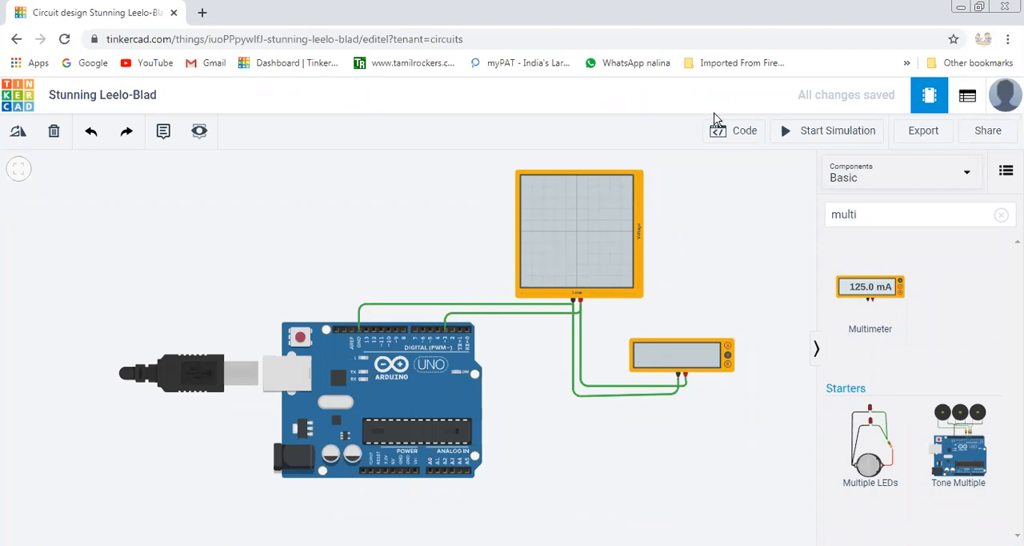
{"action": "left_click", "coordinate": [746, 138]}
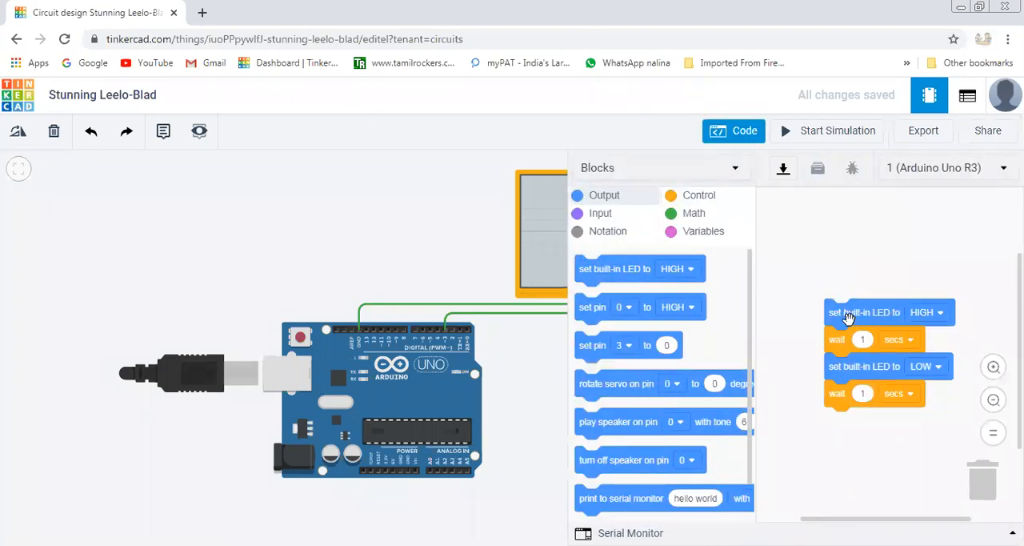
{"action": "left_click_drag", "start_coordinate": [850, 319], "coordinate": [991, 486]}
{"action": "scroll", "coordinate": [692, 393], "scroll_direction": "down", "scroll_amount": 1}
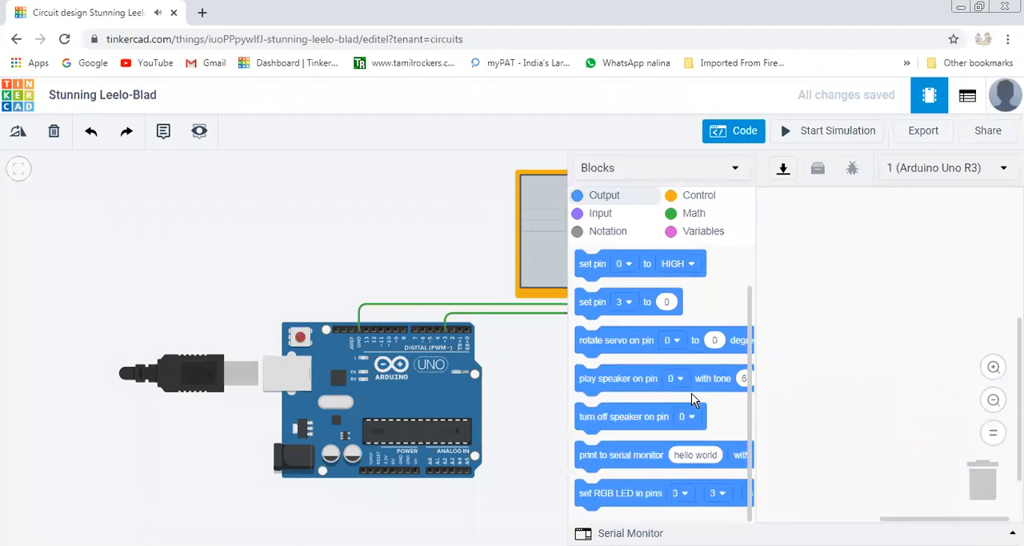
{"action": "scroll", "coordinate": [691, 393], "scroll_direction": "up", "scroll_amount": 1}
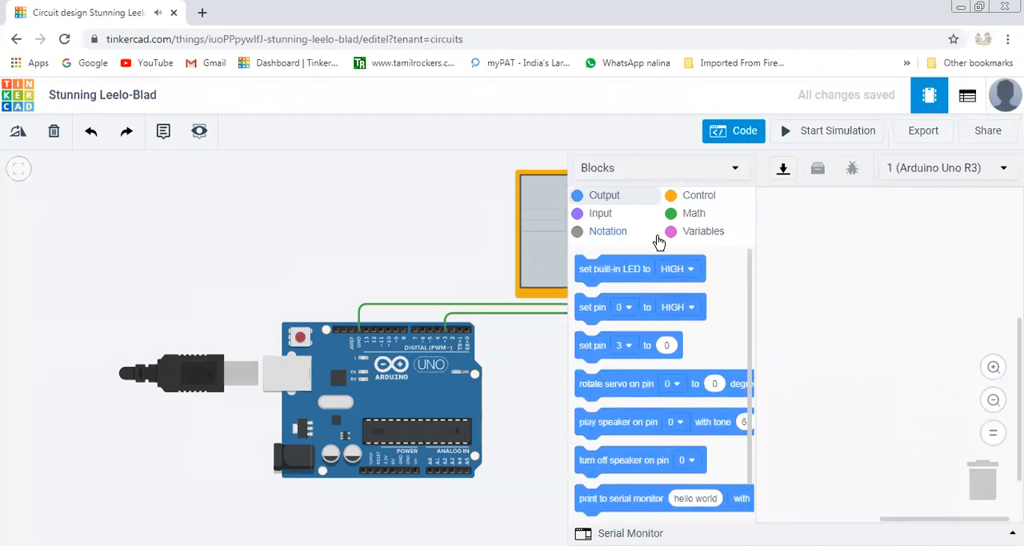
Check the input blocks, and add the "set pin 3 to 0" output block to the empty program.
{"action": "left_click", "coordinate": [605, 221]}
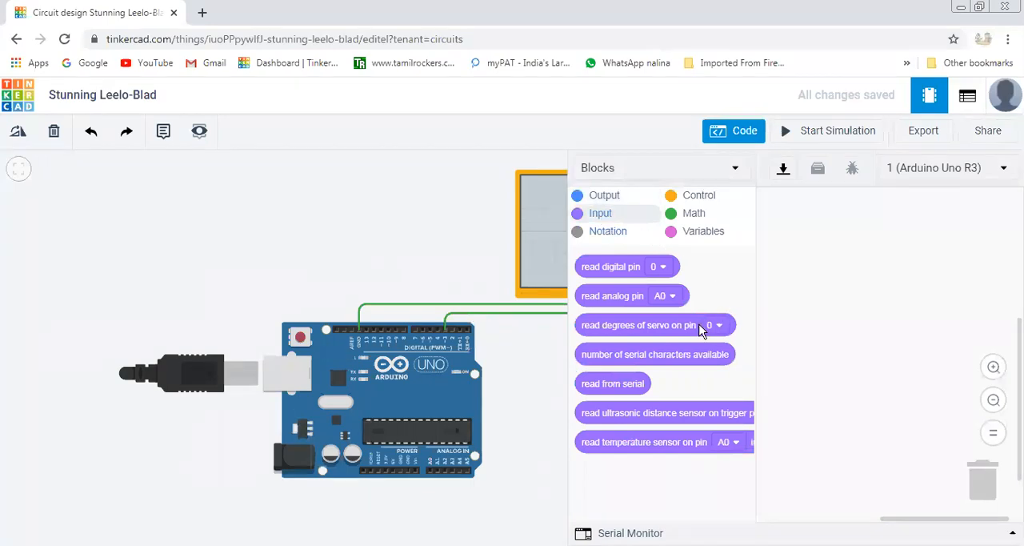
{"action": "mouse_move", "coordinate": [622, 298]}
{"action": "left_mouse_down"}
{"action": "mouse_move", "coordinate": [652, 303]}
{"action": "mouse_move", "coordinate": [620, 296]}
{"action": "left_mouse_up"}
{"action": "mouse_move", "coordinate": [619, 298]}
{"action": "left_mouse_down"}
{"action": "mouse_move", "coordinate": [851, 286]}
{"action": "mouse_move", "coordinate": [875, 267]}
{"action": "mouse_move", "coordinate": [882, 244]}
{"action": "mouse_move", "coordinate": [887, 251]}
{"action": "mouse_move", "coordinate": [800, 299]}
{"action": "mouse_move", "coordinate": [612, 296]}
{"action": "left_mouse_up"}
{"action": "left_click", "coordinate": [606, 199]}
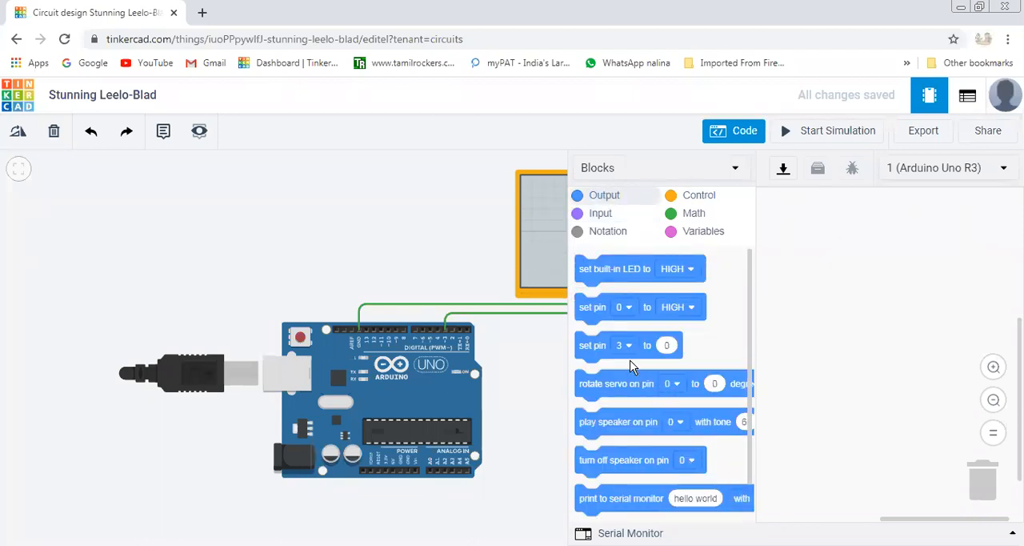
{"action": "left_click_drag", "start_coordinate": [622, 346], "coordinate": [863, 243]}
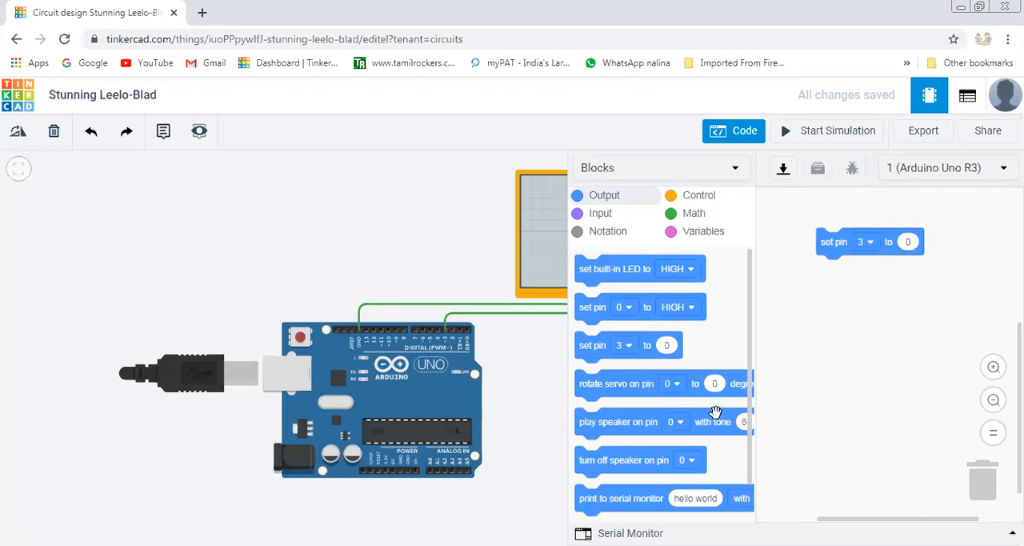
Look through the Output, Control, Math and Input block categories for the available code blocks.
{"action": "scroll", "coordinate": [715, 411], "scroll_direction": "down", "scroll_amount": 1}
{"action": "scroll", "coordinate": [715, 418], "scroll_direction": "up", "scroll_amount": 1}
{"action": "left_click", "coordinate": [701, 198]}
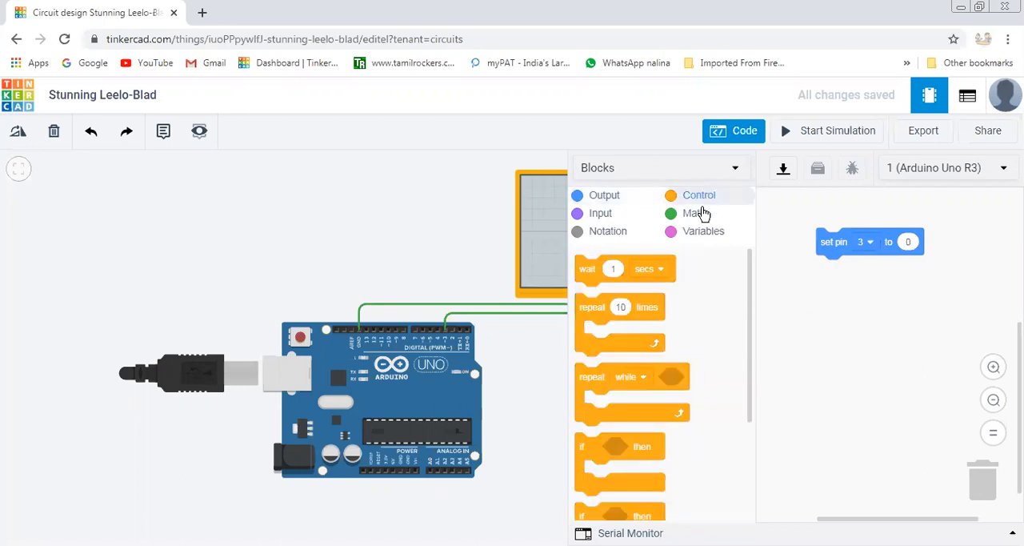
{"action": "left_click", "coordinate": [701, 215]}
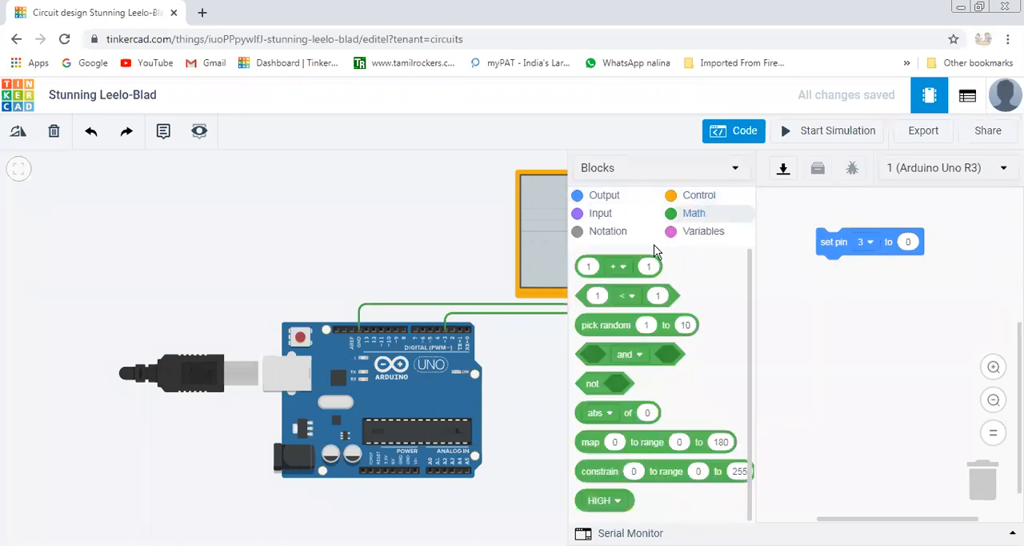
{"action": "left_click", "coordinate": [697, 196]}
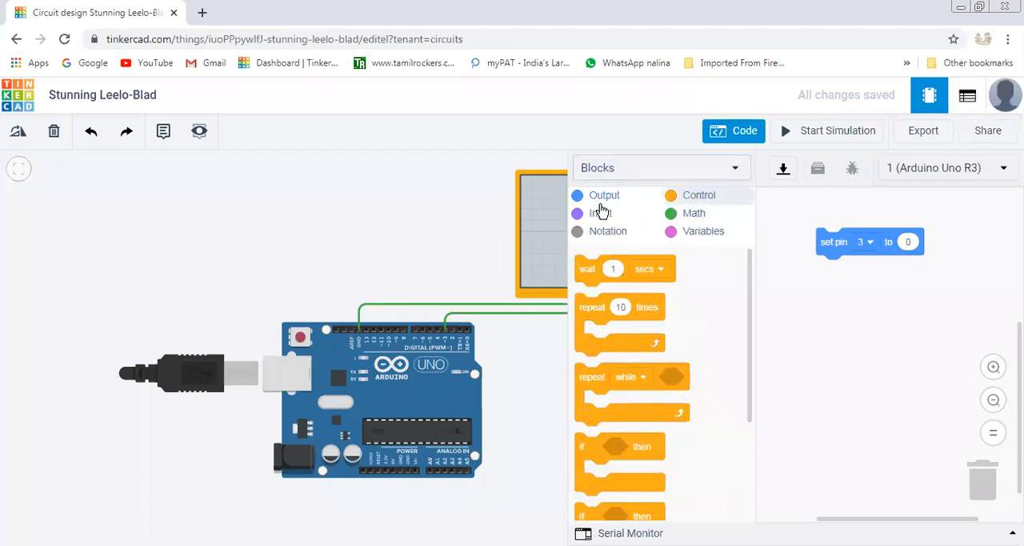
{"action": "left_click", "coordinate": [603, 198]}
{"action": "left_click", "coordinate": [601, 216]}
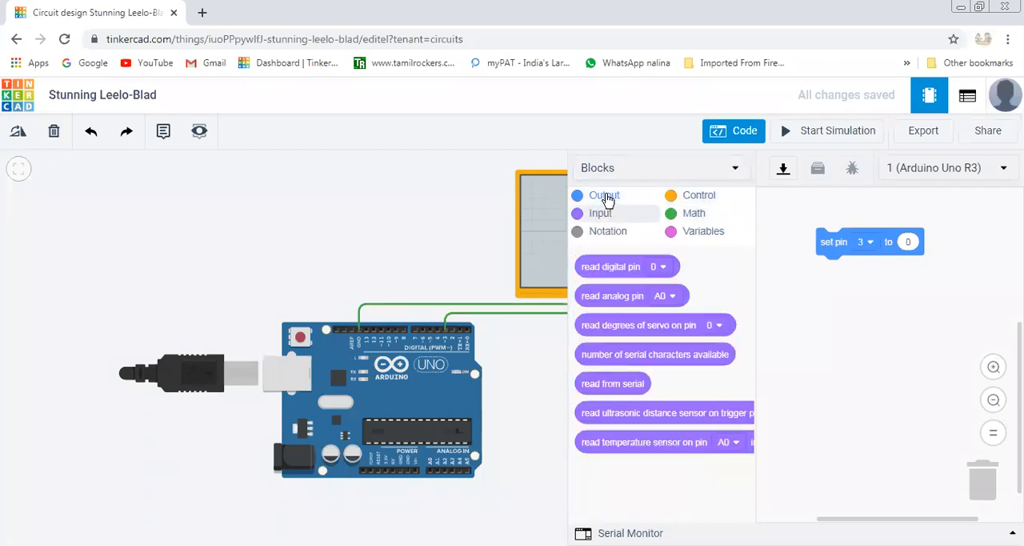
{"action": "left_click", "coordinate": [605, 196]}
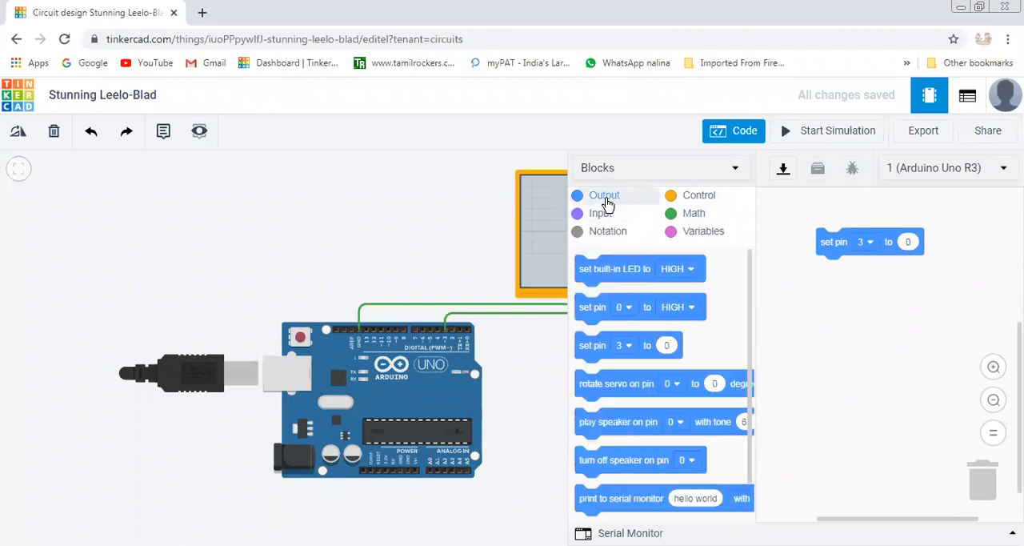
Keep pin 3 selected in the set pin block and set its output value to 255.
{"action": "left_click", "coordinate": [870, 242]}
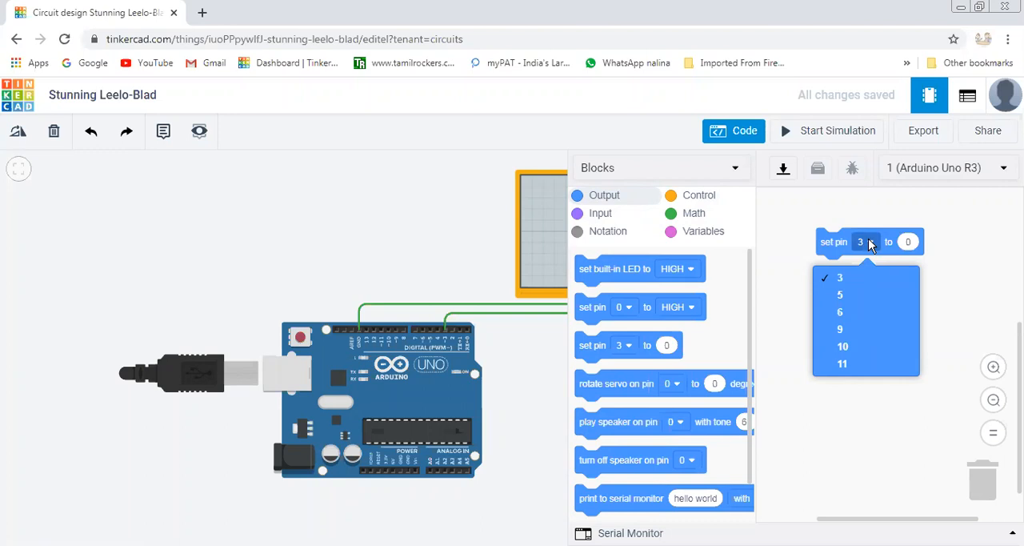
{"action": "left_click", "coordinate": [851, 279]}
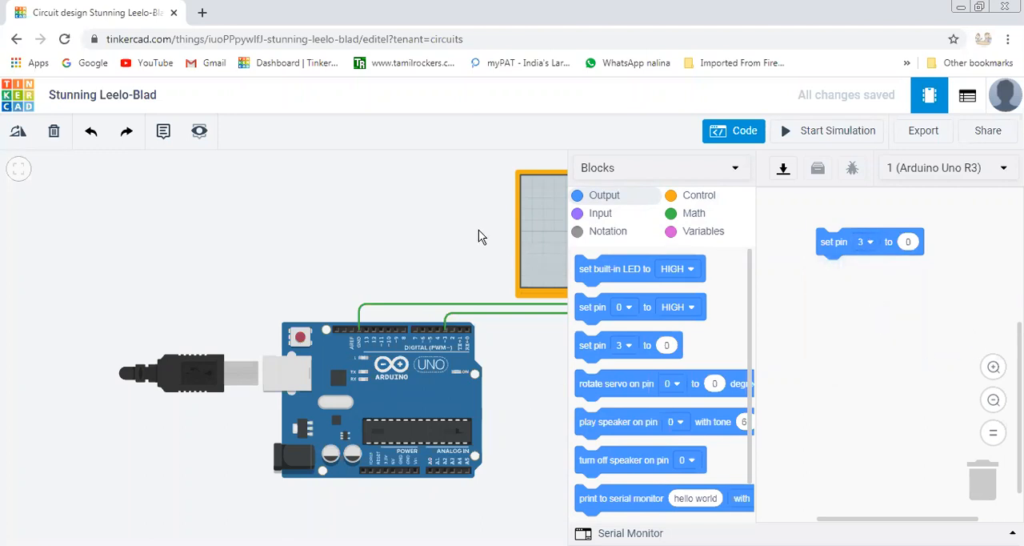
{"action": "left_click", "coordinate": [909, 243]}
{"action": "type", "text": "255"}
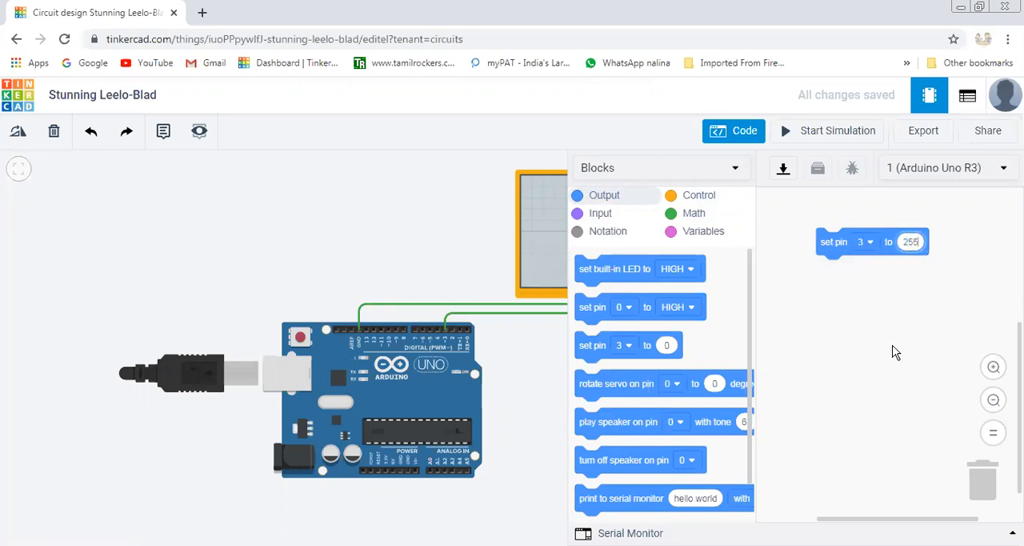
{"action": "left_click", "coordinate": [895, 352]}
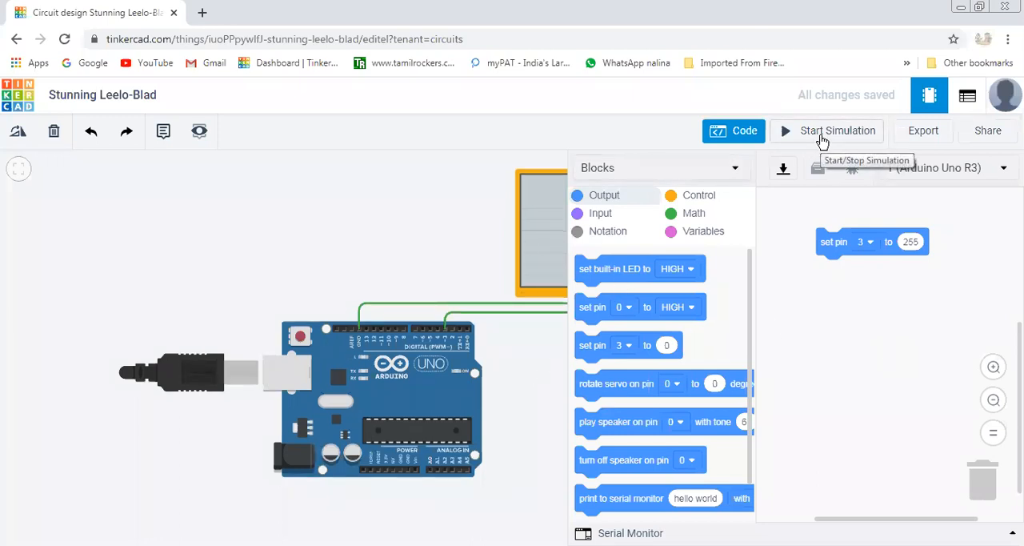
Close the block code and run the simulation to examine the oscilloscope trace and multimeter reading, then stop it.
{"action": "left_click", "coordinate": [741, 136]}
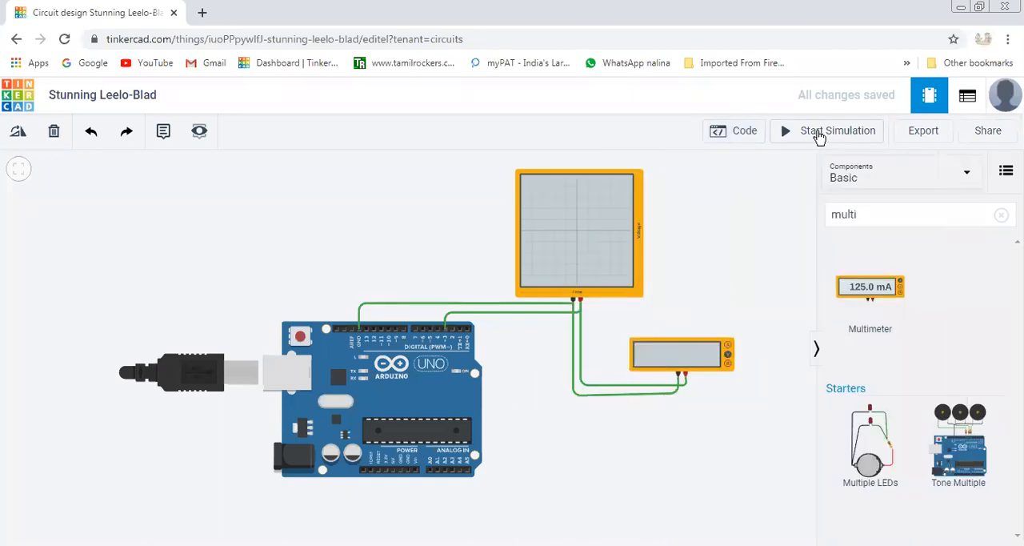
{"action": "left_click", "coordinate": [816, 135]}
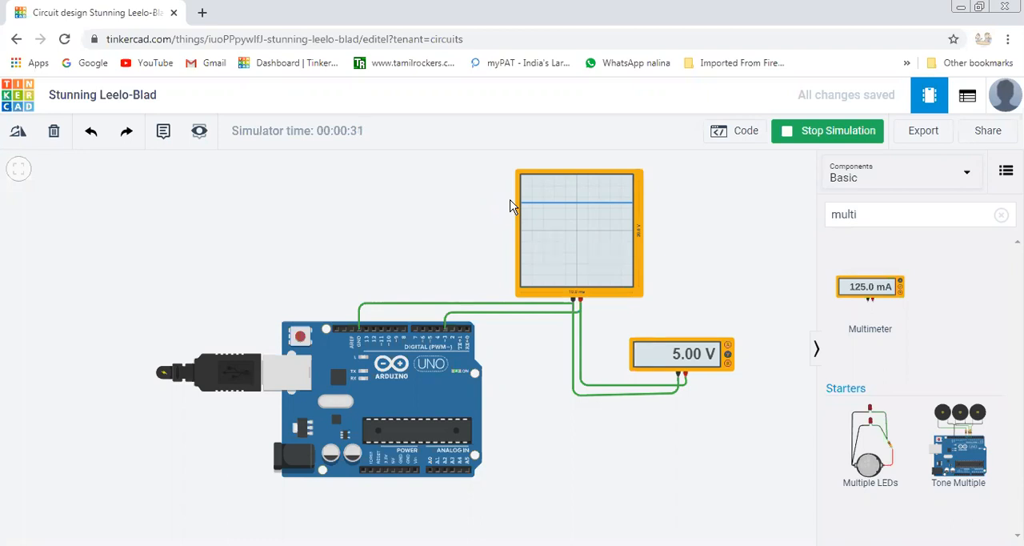
{"action": "left_click", "coordinate": [826, 139]}
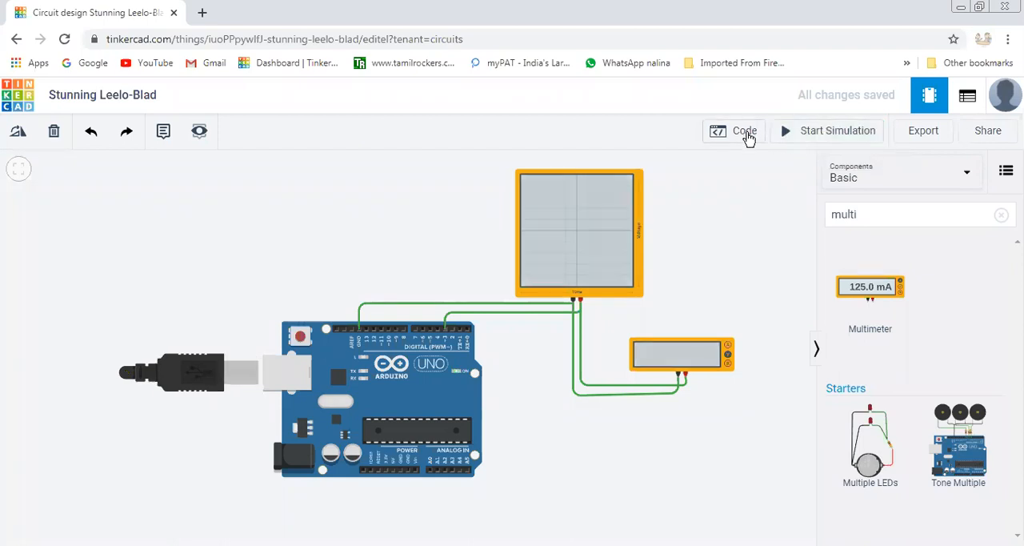
Reopen the block code and set the pin 3 output value to 100.
{"action": "left_click", "coordinate": [746, 135]}
{"action": "left_click", "coordinate": [910, 242]}
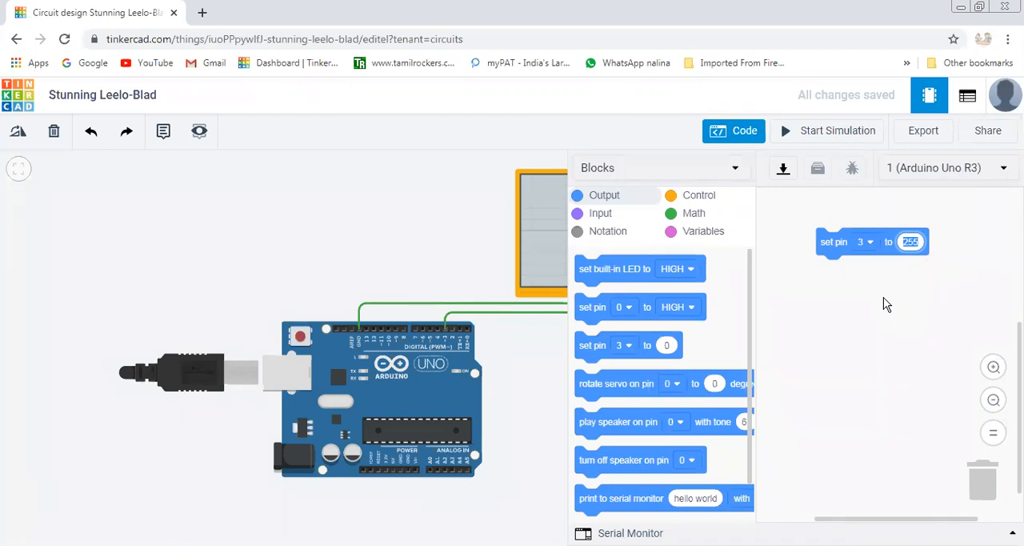
{"action": "type", "text": "100"}
{"action": "left_click", "coordinate": [885, 385]}
Hide the code and simulate the circuit with the value 100, examining the waveform and voltage before stopping.
{"action": "left_click", "coordinate": [740, 140]}
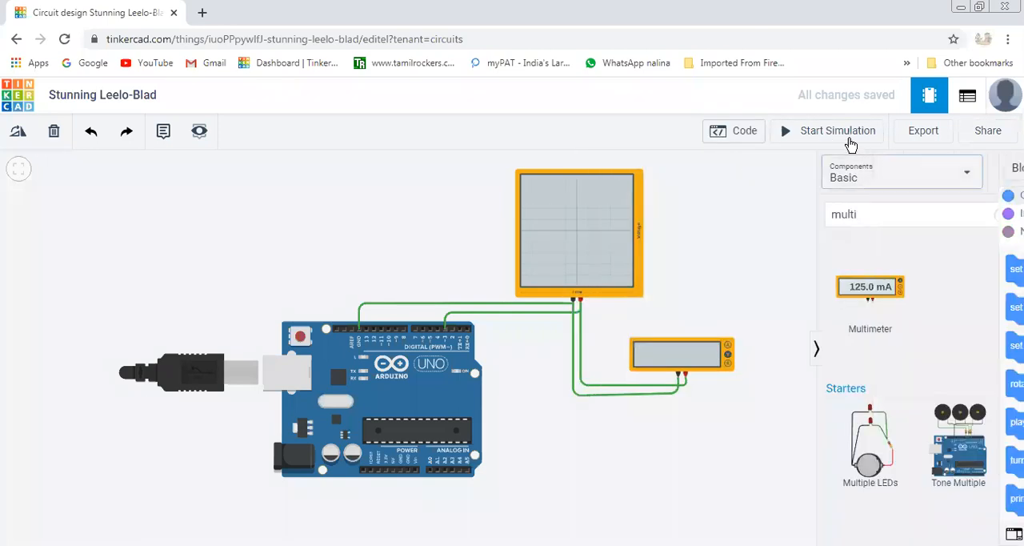
{"action": "left_click", "coordinate": [846, 138]}
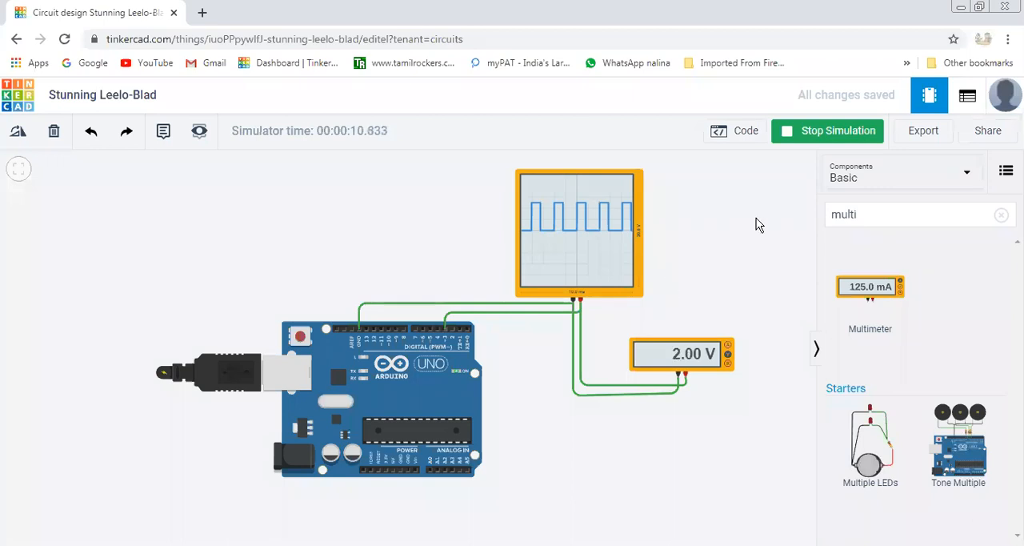
{"action": "left_click", "coordinate": [828, 131]}
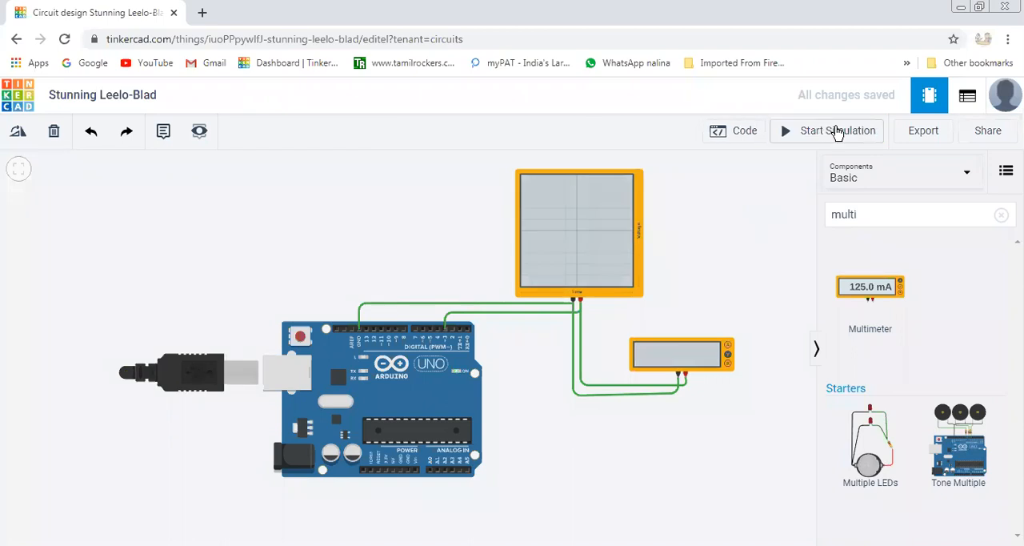
Change the pin 3 output value to 125 in the block code and start the simulation with the code closed.
{"action": "left_click", "coordinate": [749, 137]}
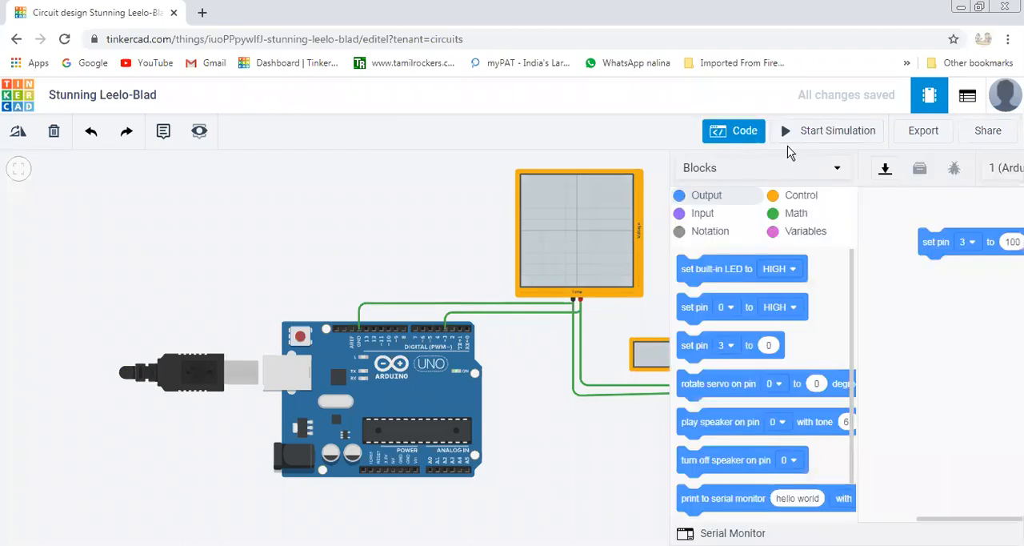
{"action": "left_click", "coordinate": [912, 242]}
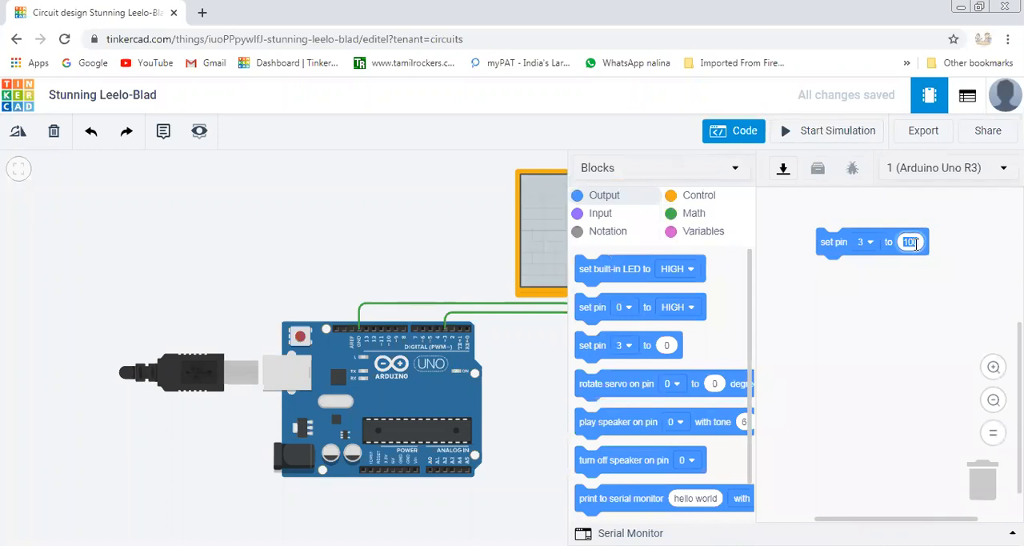
{"action": "type", "text": "125"}
{"action": "left_click", "coordinate": [748, 131]}
{"action": "left_click", "coordinate": [816, 136]}
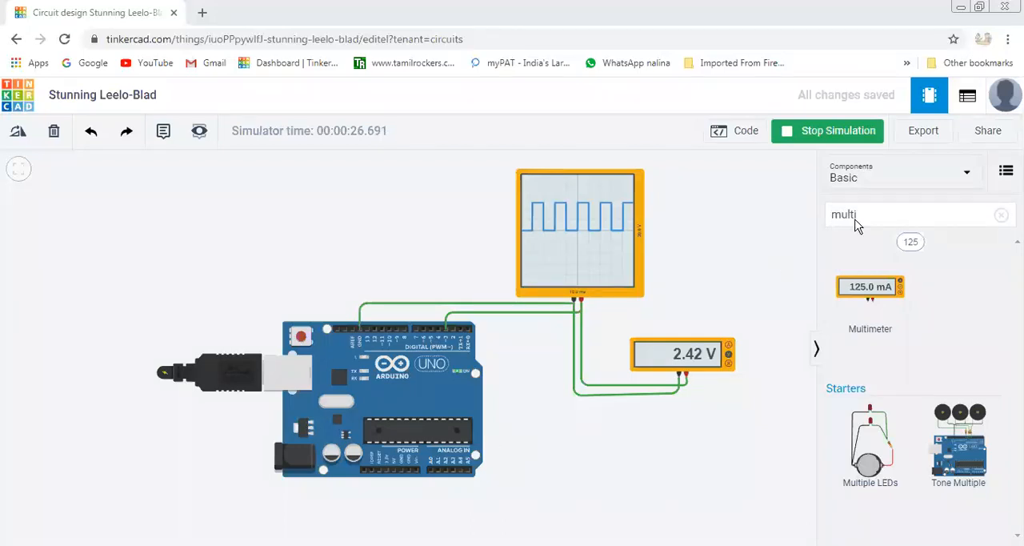
Search the components for "pote" and place a potentiometer to the lower right of the Arduino, below the multimeter.
{"action": "double_click", "coordinate": [830, 216]}
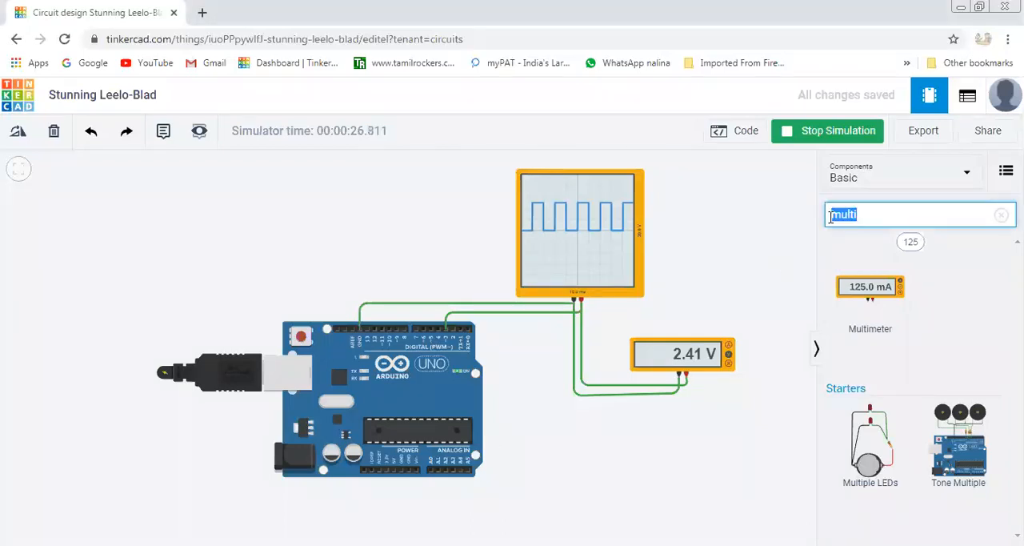
{"action": "type", "text": "pote"}
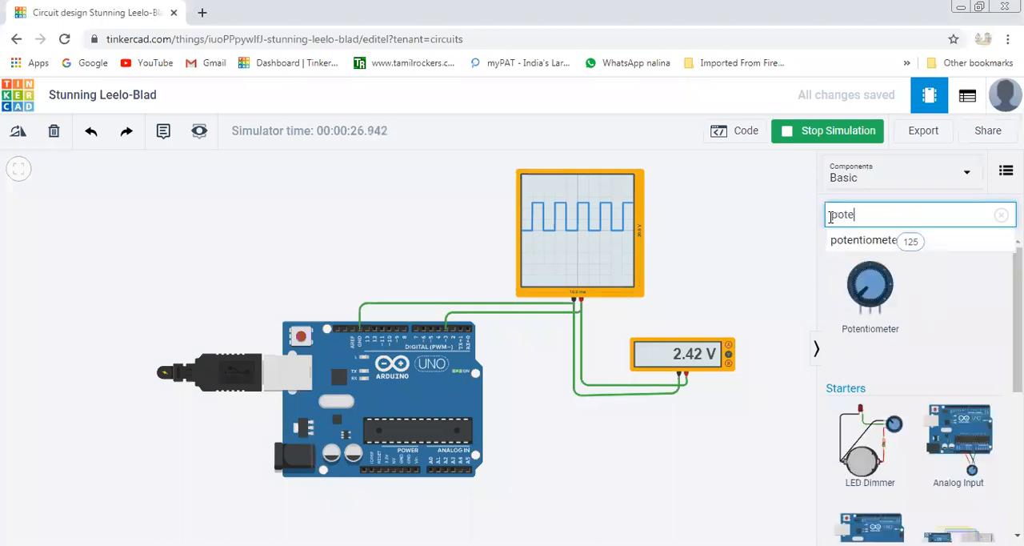
{"action": "left_click_drag", "start_coordinate": [876, 296], "coordinate": [560, 500]}
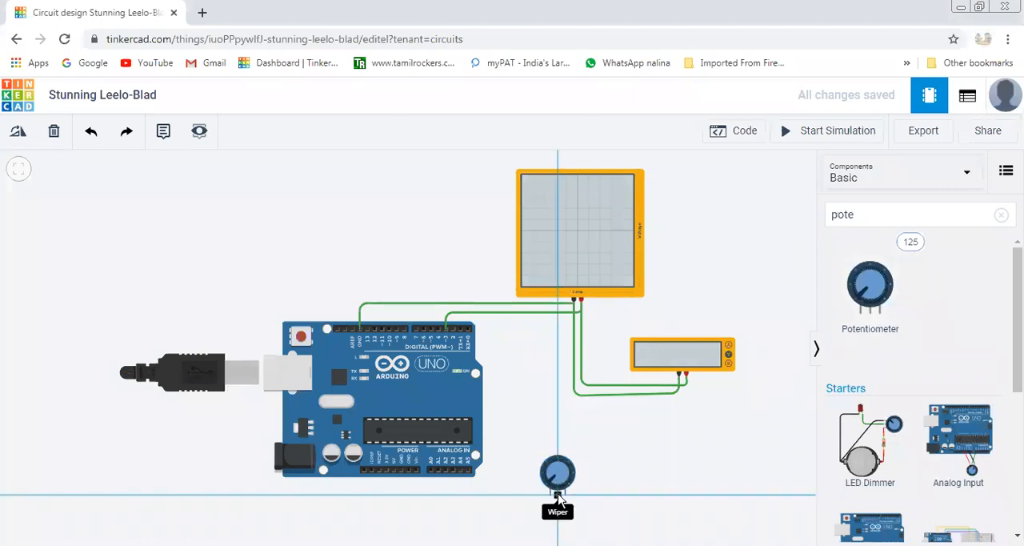
Wire the potentiometer's wiper to the Arduino's analog pin A0, routing the wire below both components.
{"action": "left_click", "coordinate": [557, 524]}
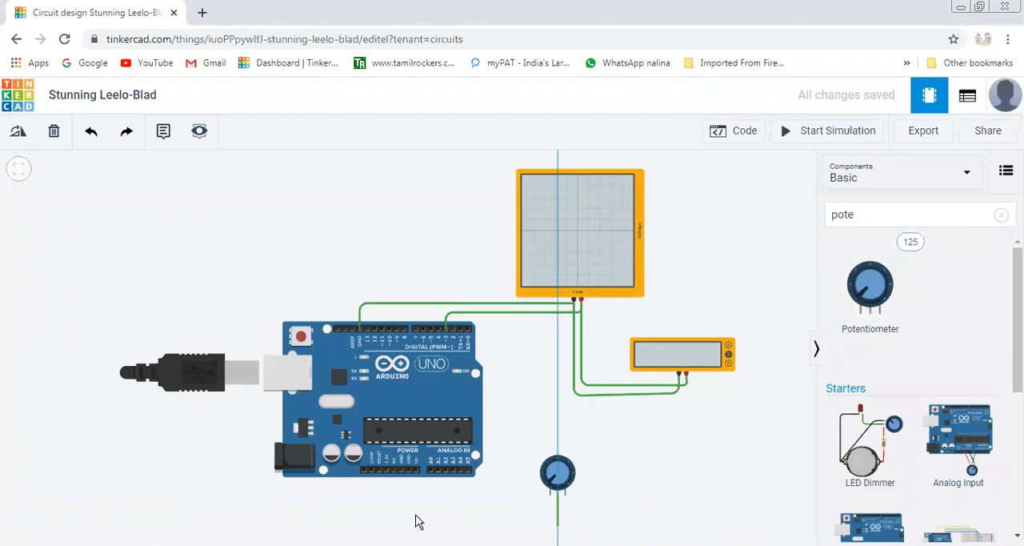
{"action": "left_click", "coordinate": [431, 525]}
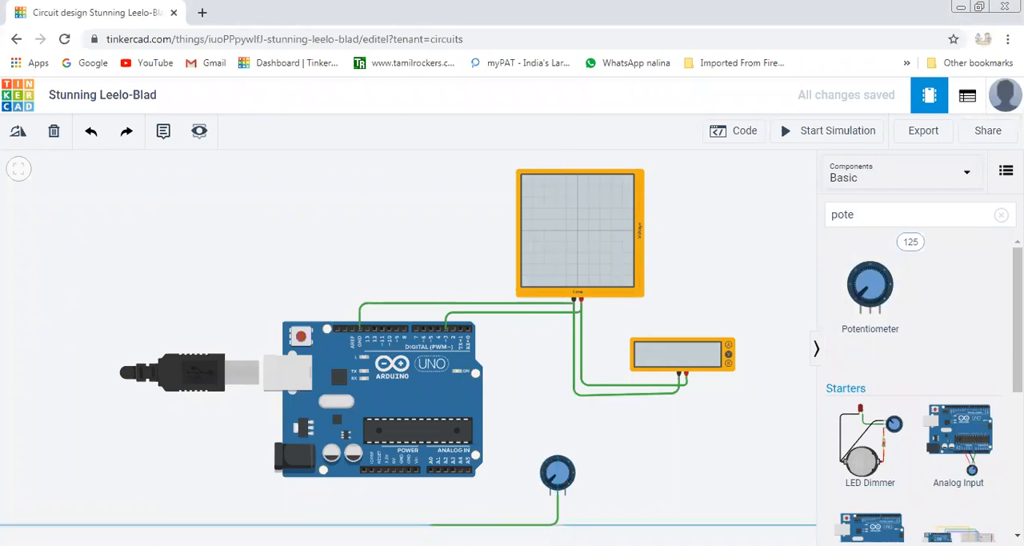
{"action": "left_click", "coordinate": [431, 468]}
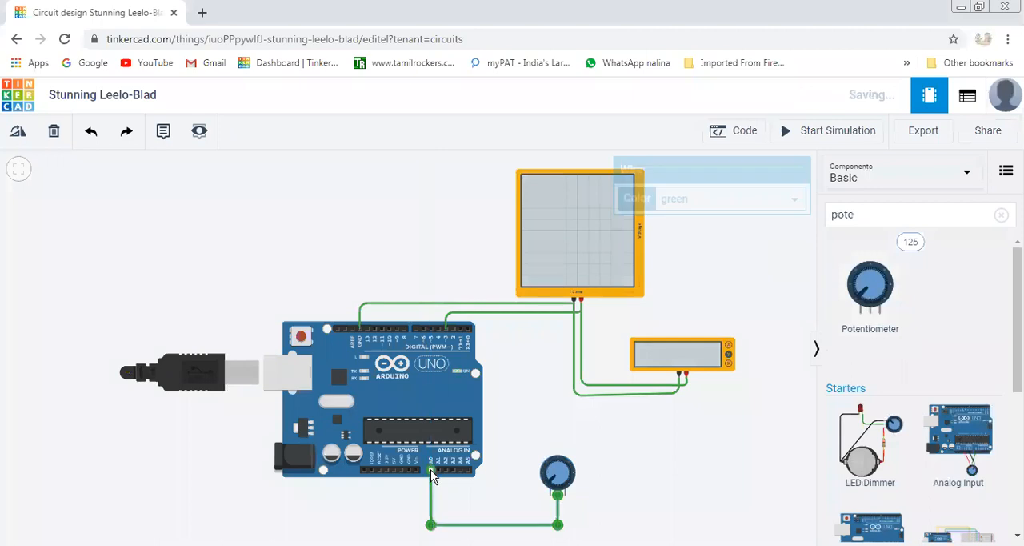
Wire the potentiometer's left terminal to the Arduino's GND power pin, routing it just above the wiper wire.
{"action": "left_click", "coordinate": [554, 503]}
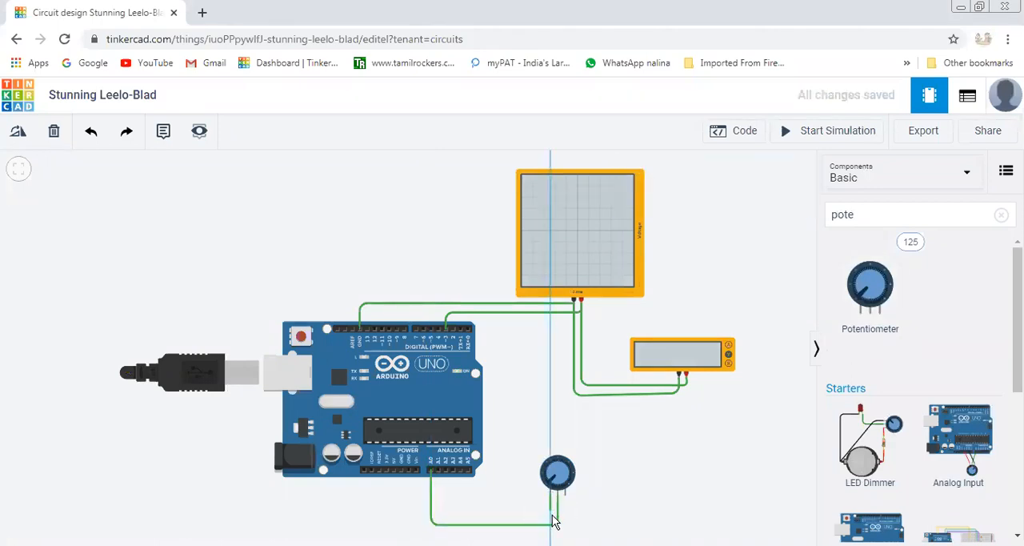
{"action": "left_click", "coordinate": [553, 516]}
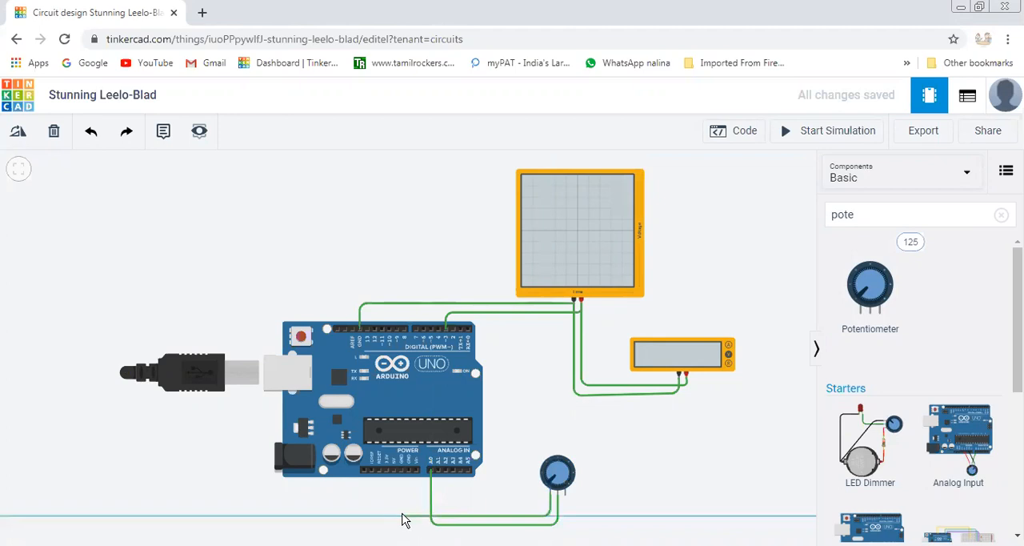
{"action": "left_click", "coordinate": [403, 518]}
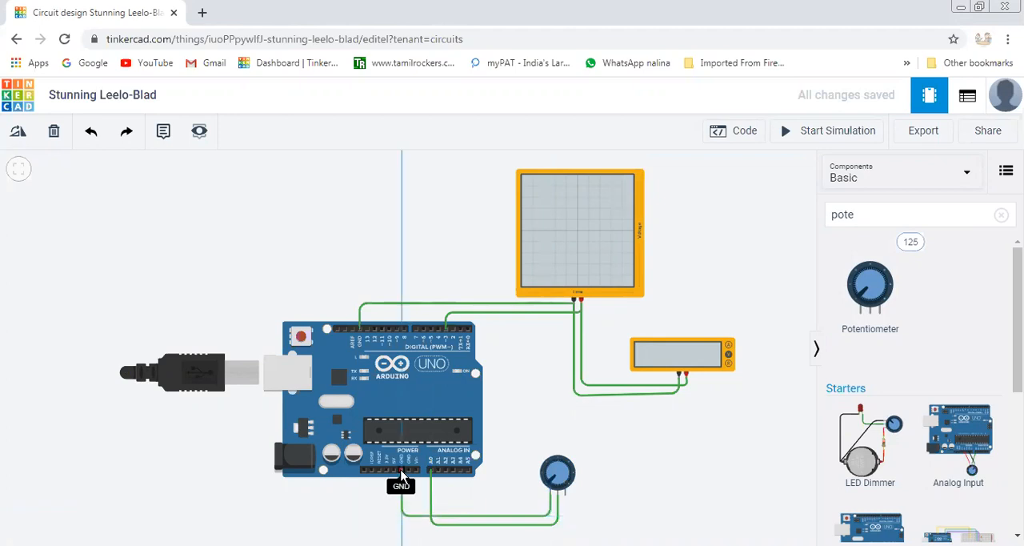
{"action": "left_click", "coordinate": [401, 474]}
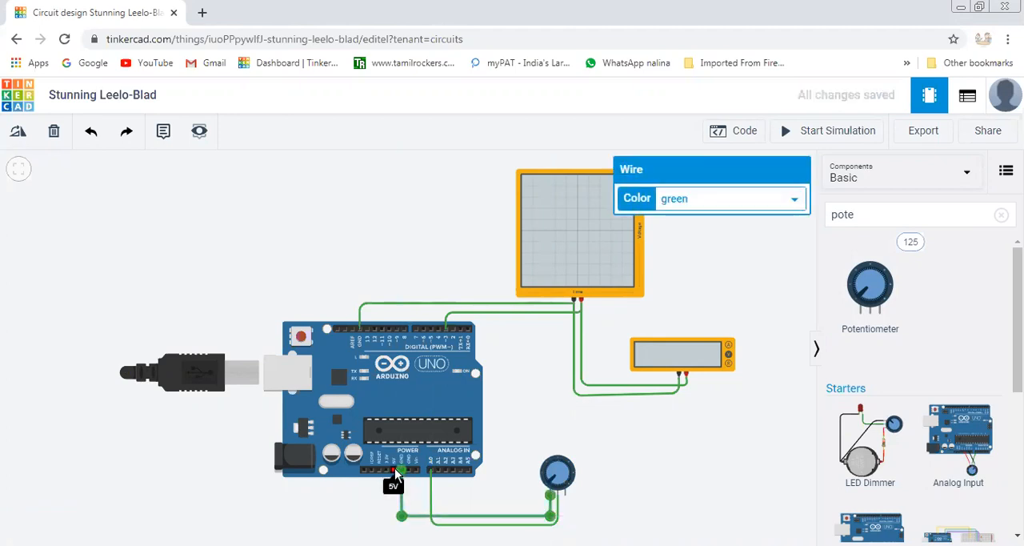
Wire the Arduino's 5V pin to the potentiometer's Terminal 2, routing it just above the ground wire.
{"action": "left_click", "coordinate": [393, 473]}
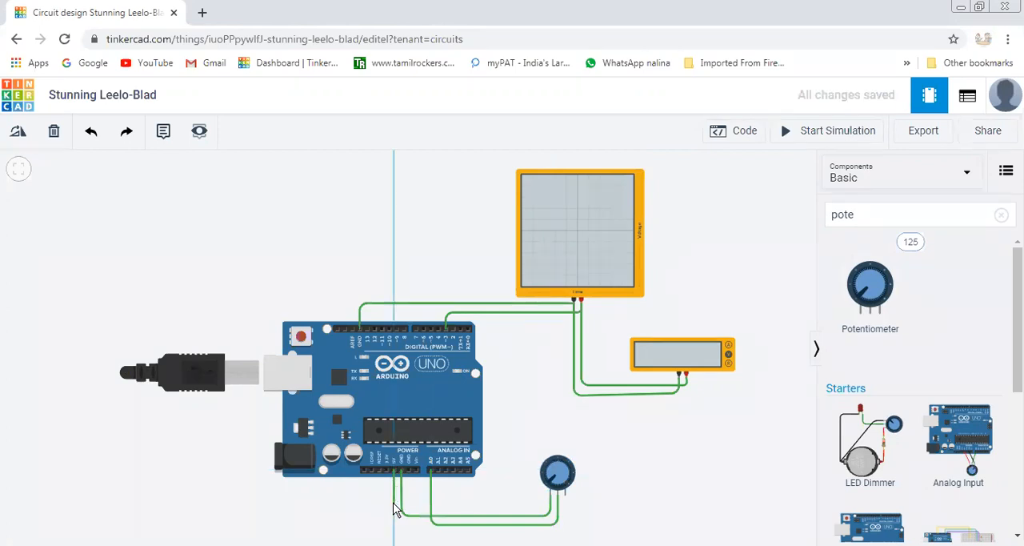
{"action": "left_click", "coordinate": [413, 509]}
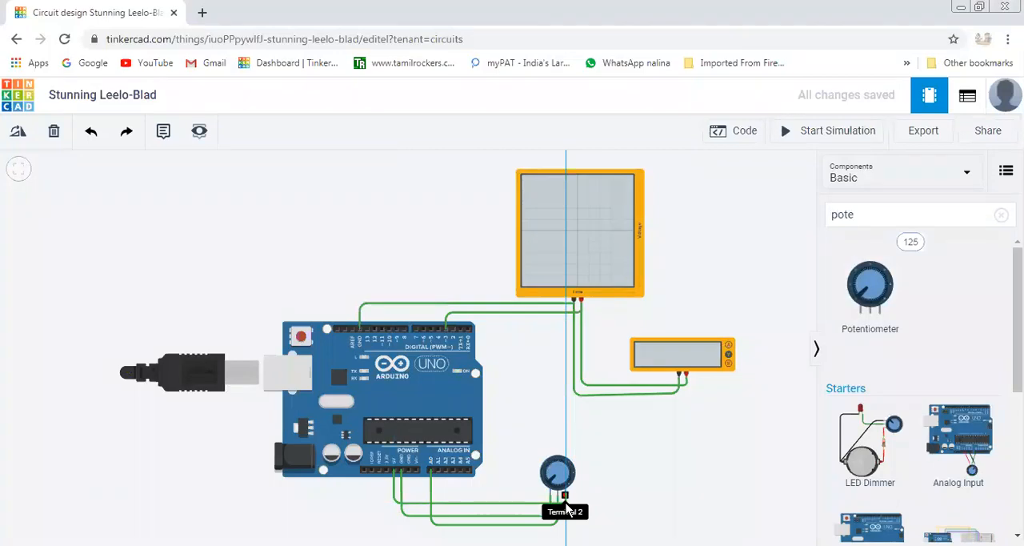
{"action": "left_click", "coordinate": [565, 498]}
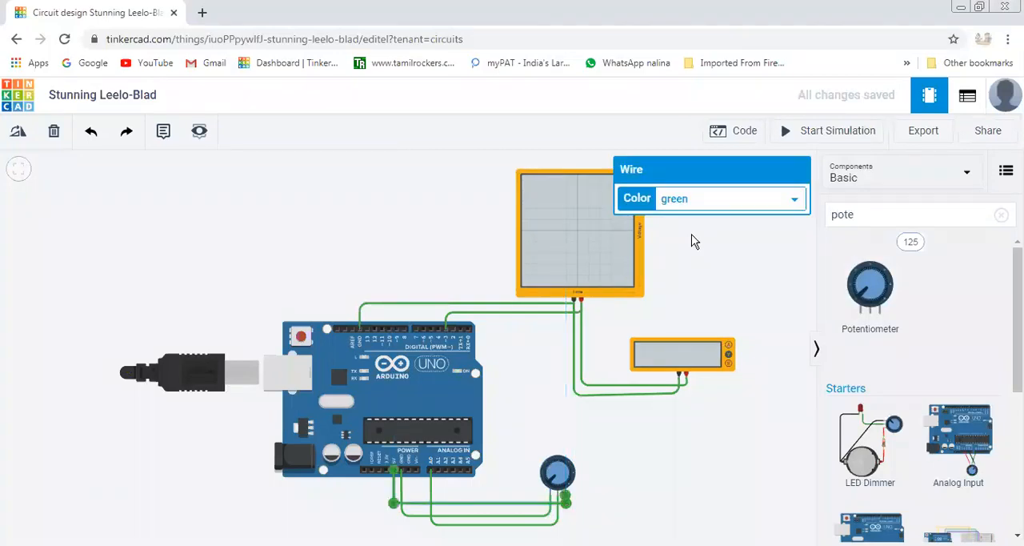
Color the potentiometer's 5V wire red and its ground wire black.
{"action": "left_click", "coordinate": [701, 201]}
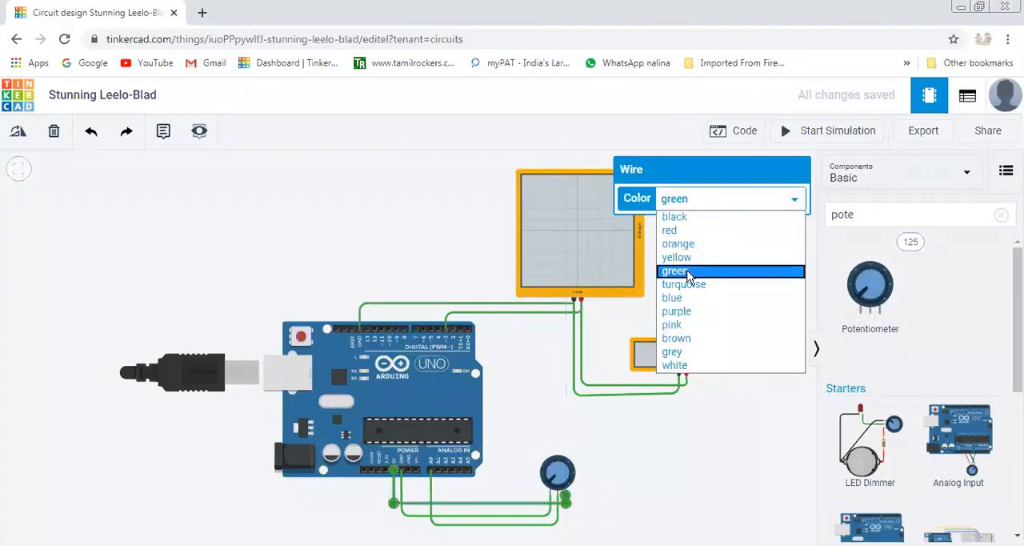
{"action": "left_click", "coordinate": [685, 229]}
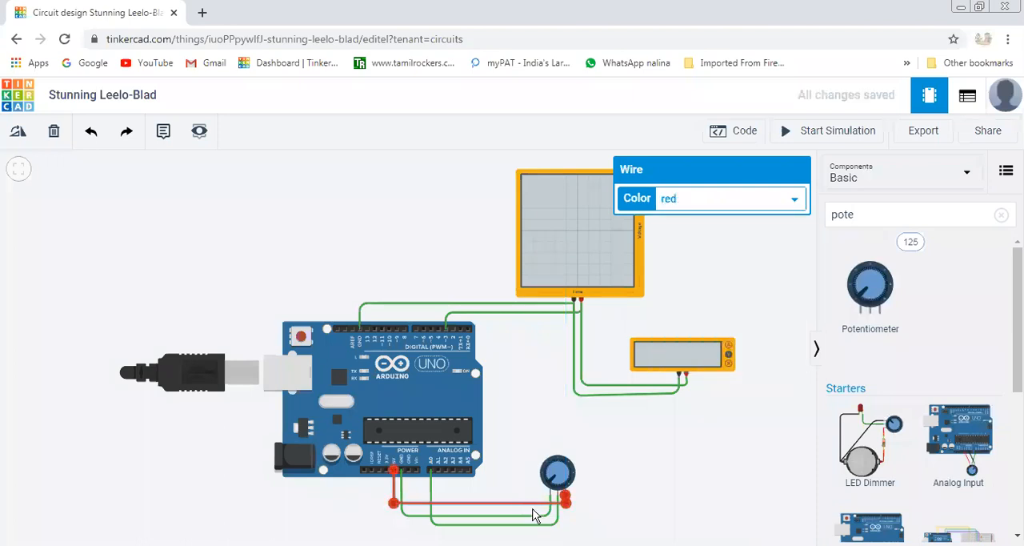
{"action": "left_click", "coordinate": [534, 516]}
{"action": "left_click", "coordinate": [534, 524]}
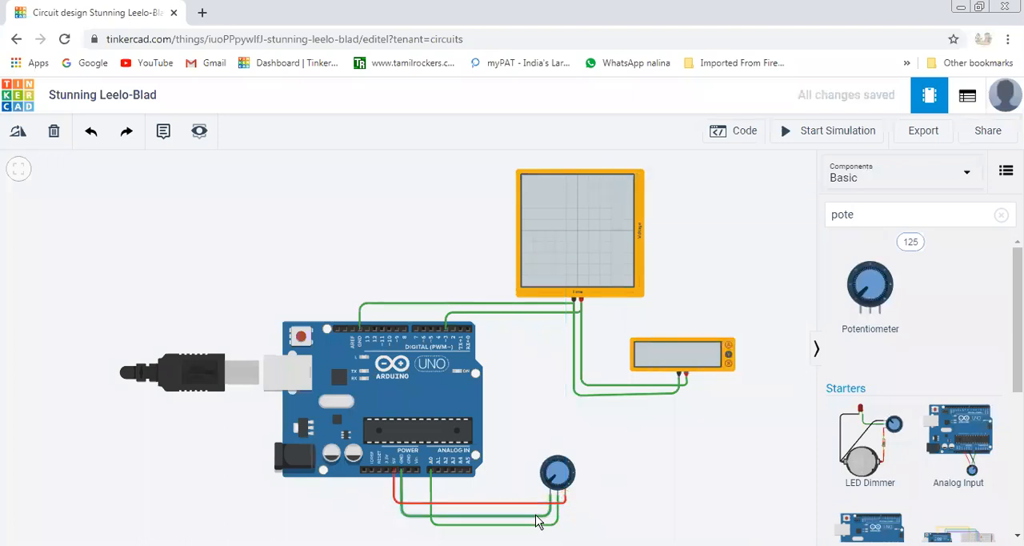
{"action": "left_click", "coordinate": [693, 200]}
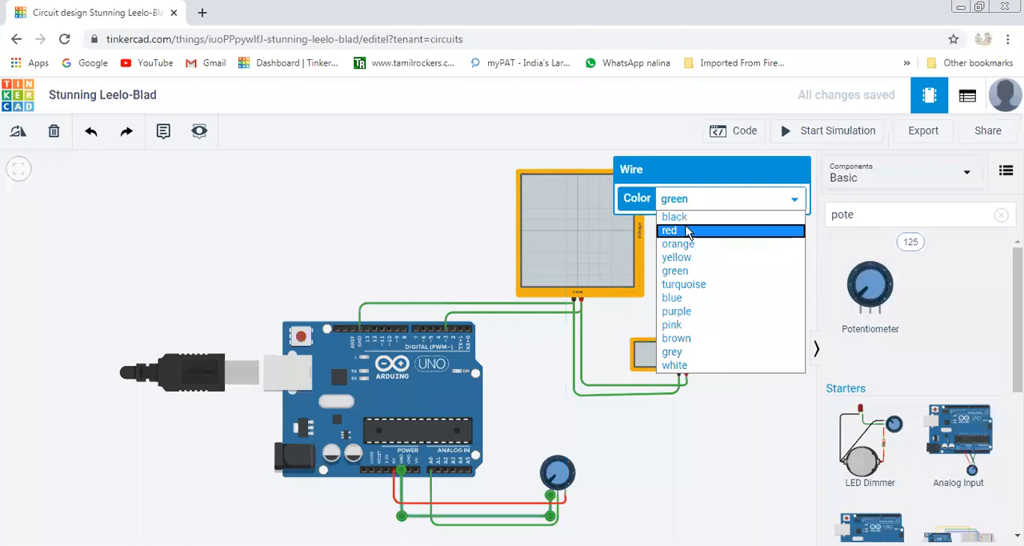
{"action": "left_click", "coordinate": [686, 214]}
{"action": "left_click", "coordinate": [669, 470]}
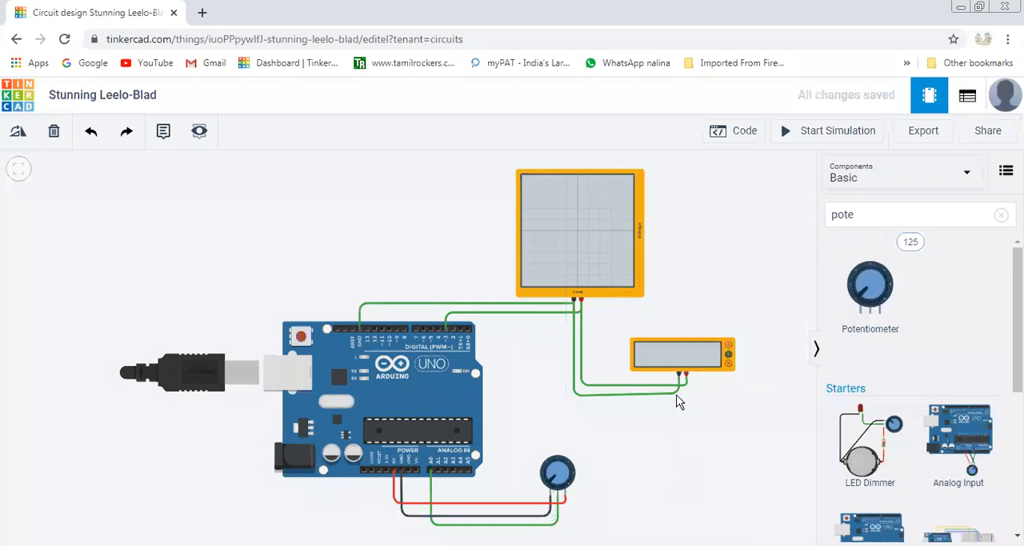
Color the wire between the multimeter's and oscilloscope's negative terminals black.
{"action": "left_click", "coordinate": [677, 394]}
{"action": "left_click", "coordinate": [706, 204]}
{"action": "left_click", "coordinate": [702, 218]}
{"action": "left_click", "coordinate": [669, 484]}
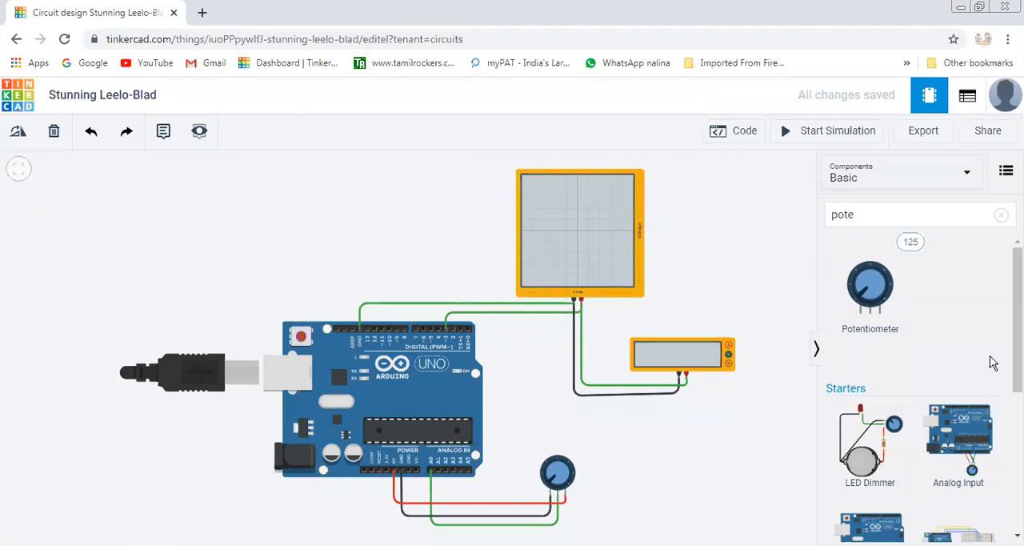
Search the components for "LED" and place a red LED above the Arduino's digital pins.
{"action": "left_click_drag", "start_coordinate": [863, 216], "coordinate": [828, 216]}
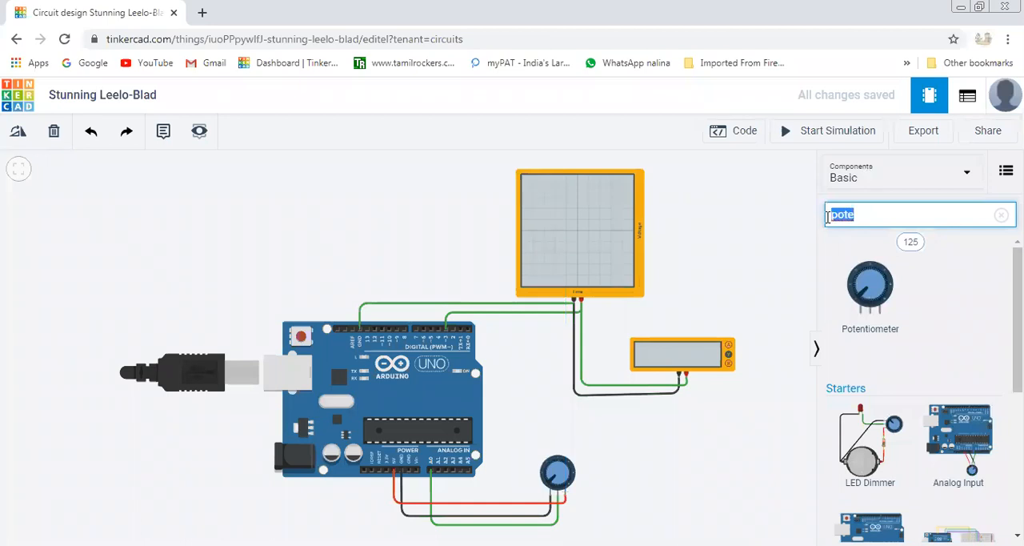
{"action": "type", "text": "LED"}
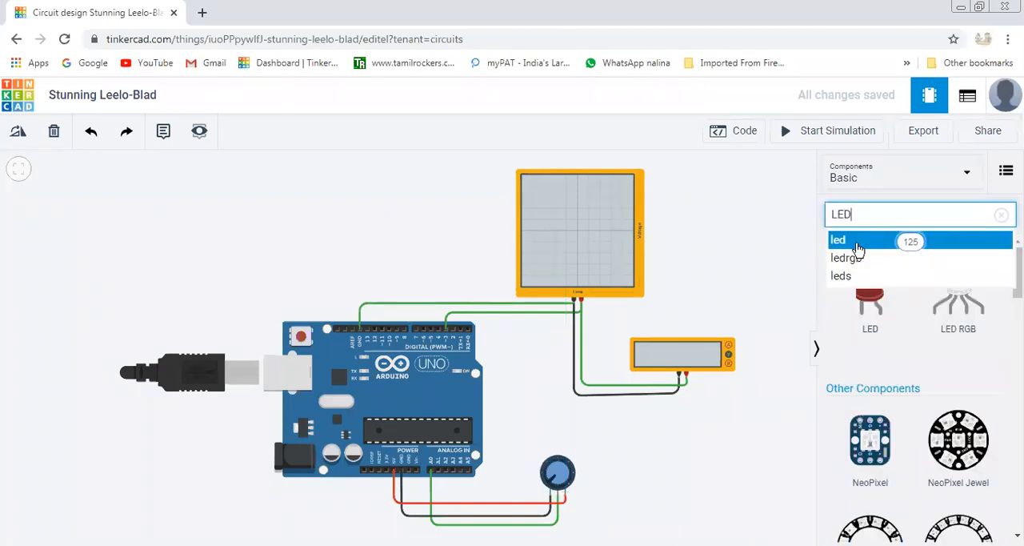
{"action": "left_click", "coordinate": [864, 313]}
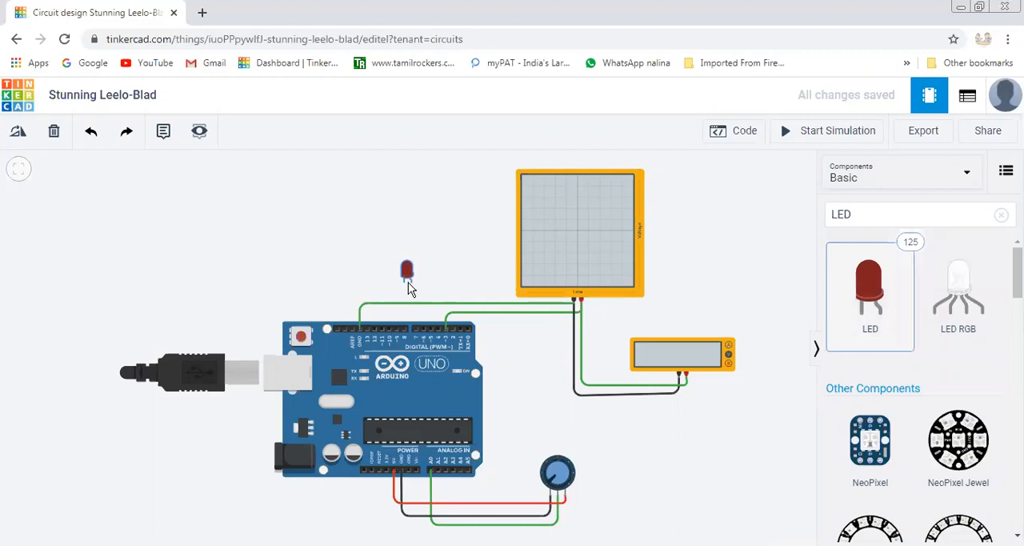
{"action": "left_click", "coordinate": [408, 288]}
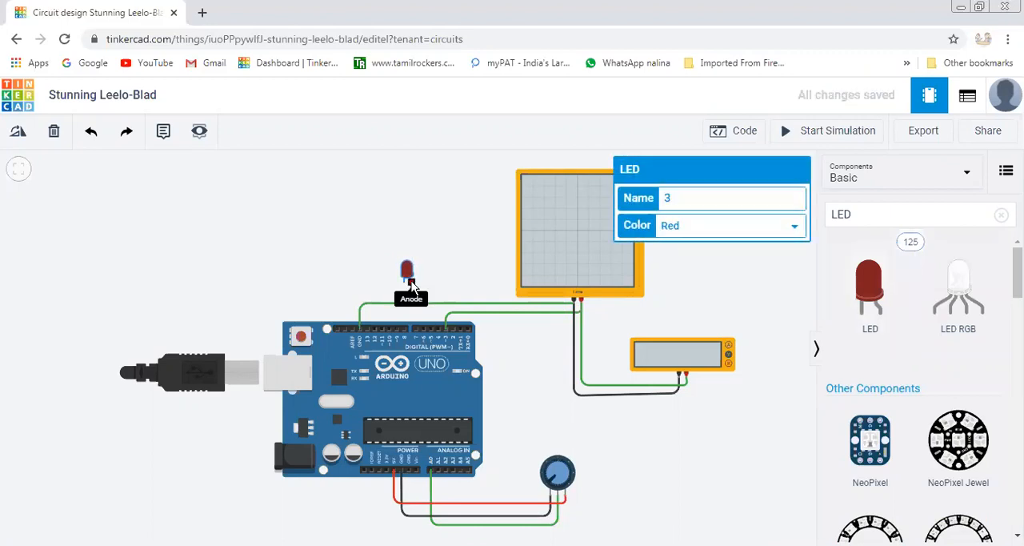
Wire the LED's anode directly to the Arduino's digital pin D3.
{"action": "left_click", "coordinate": [410, 282]}
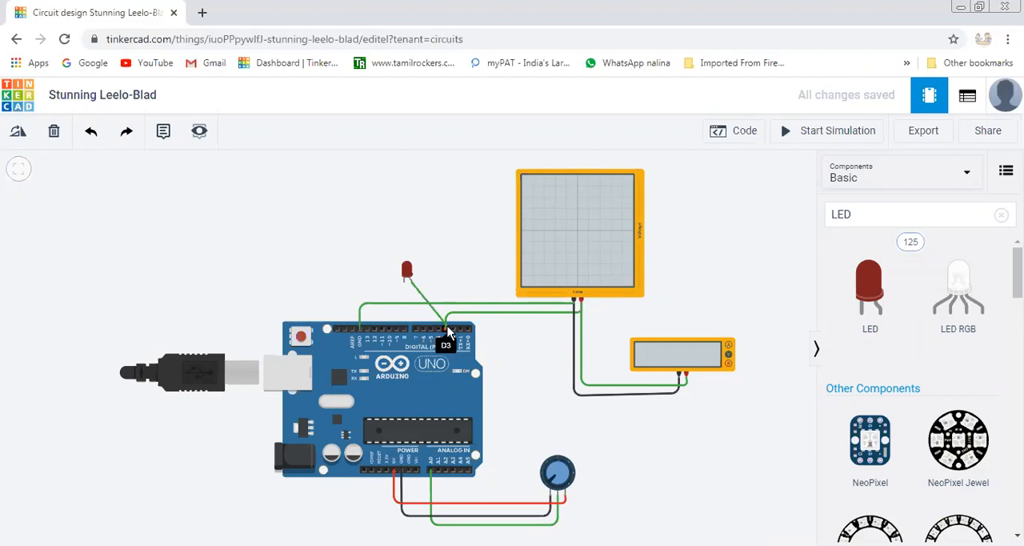
{"action": "left_click", "coordinate": [446, 331]}
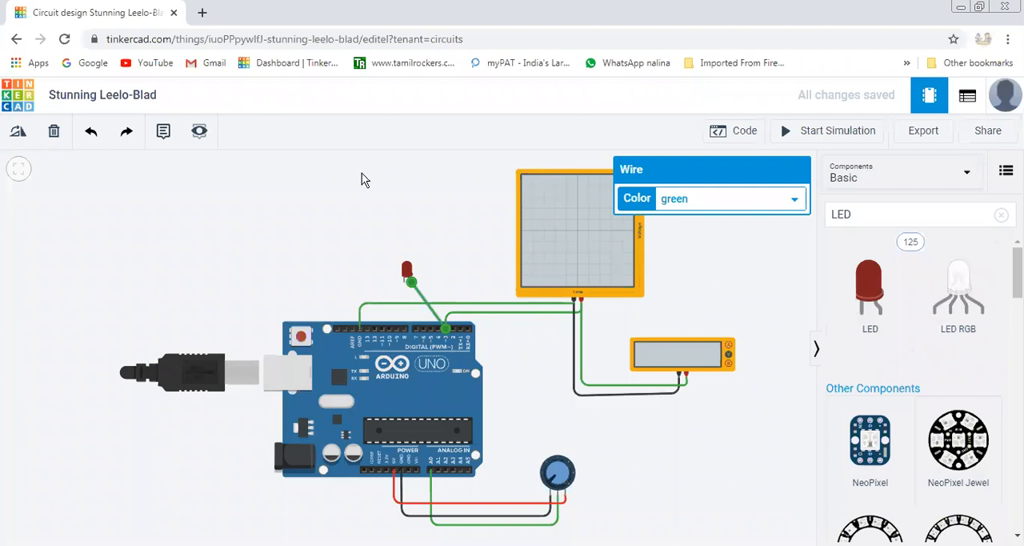
{"action": "left_click", "coordinate": [404, 281]}
{"action": "left_click", "coordinate": [370, 330]}
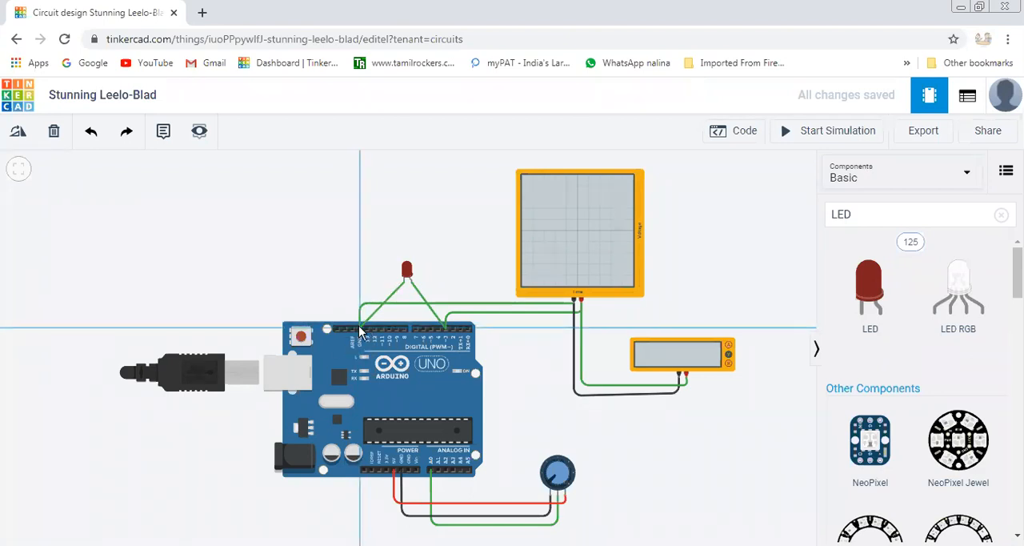
{"action": "left_click", "coordinate": [404, 282]}
{"action": "left_click", "coordinate": [362, 328]}
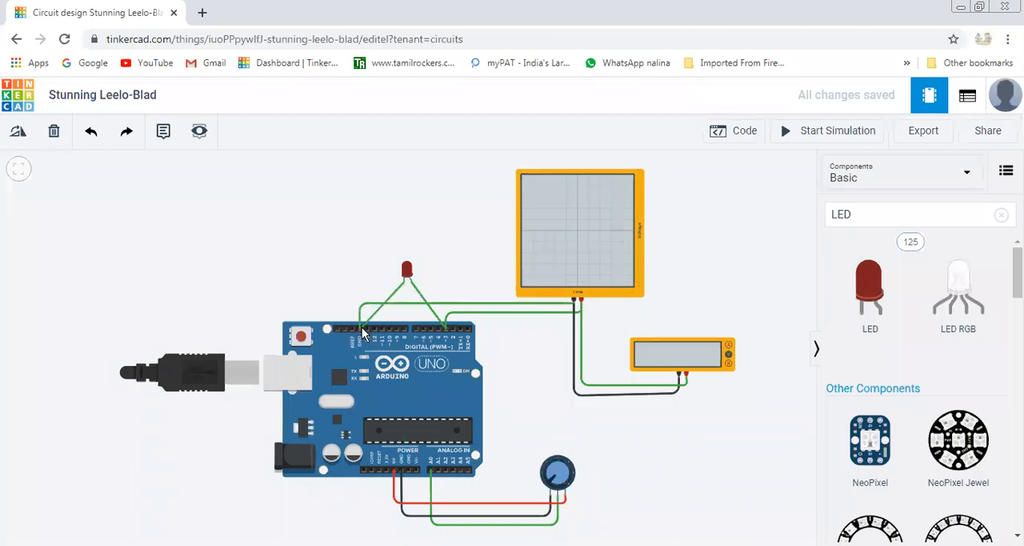
{"action": "left_click", "coordinate": [362, 328]}
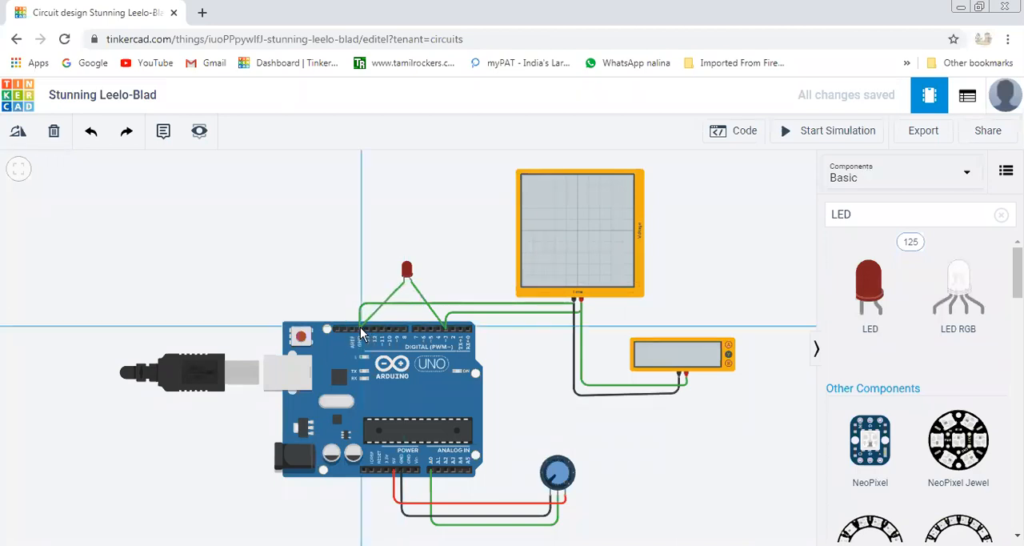
{"action": "key", "text": "ctrl+z"}
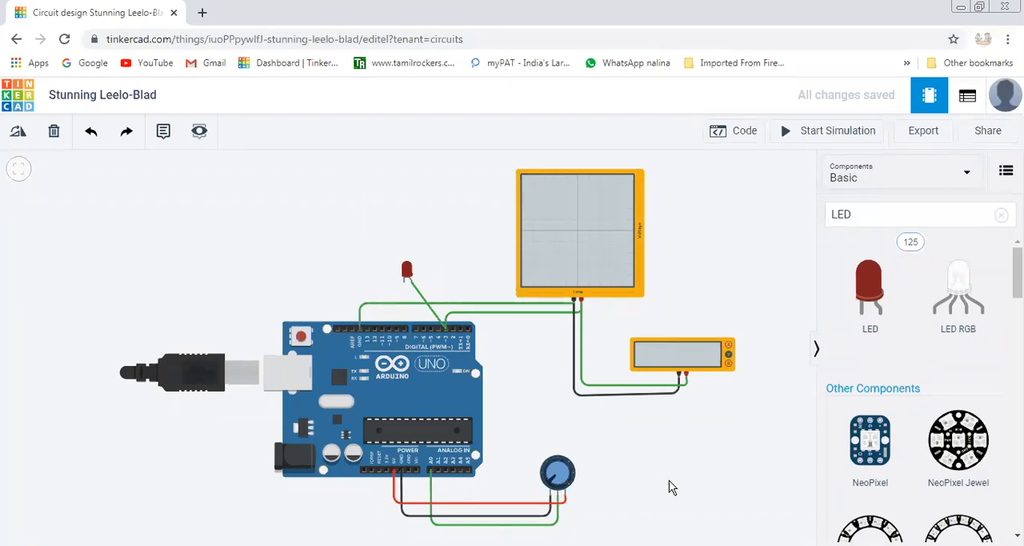
Wire the LED's cathode to the Arduino's GND pin on the digital header.
{"action": "scroll", "coordinate": [671, 485], "scroll_direction": "up", "scroll_amount": 2}
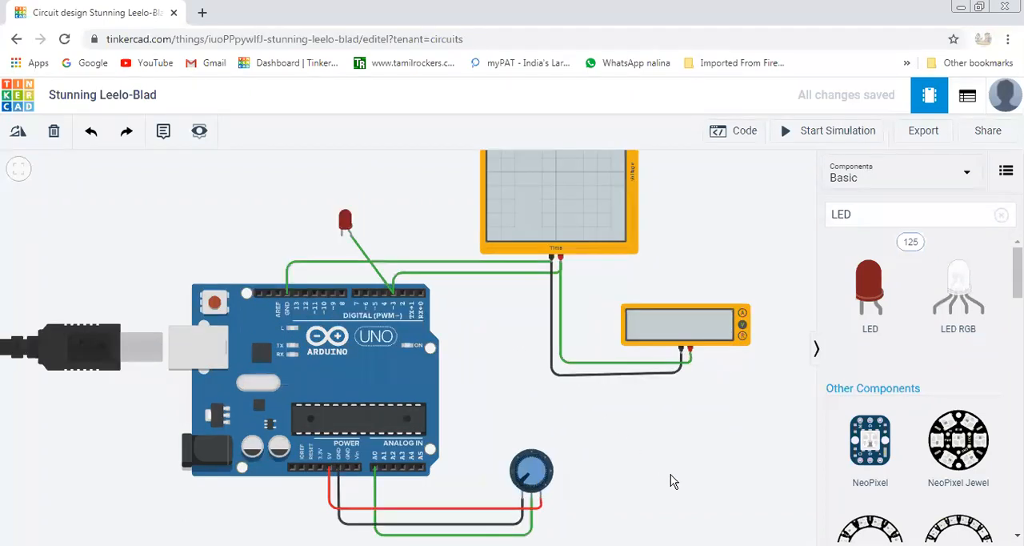
{"action": "left_click", "coordinate": [341, 240]}
{"action": "left_click", "coordinate": [287, 292]}
{"action": "left_click", "coordinate": [289, 292]}
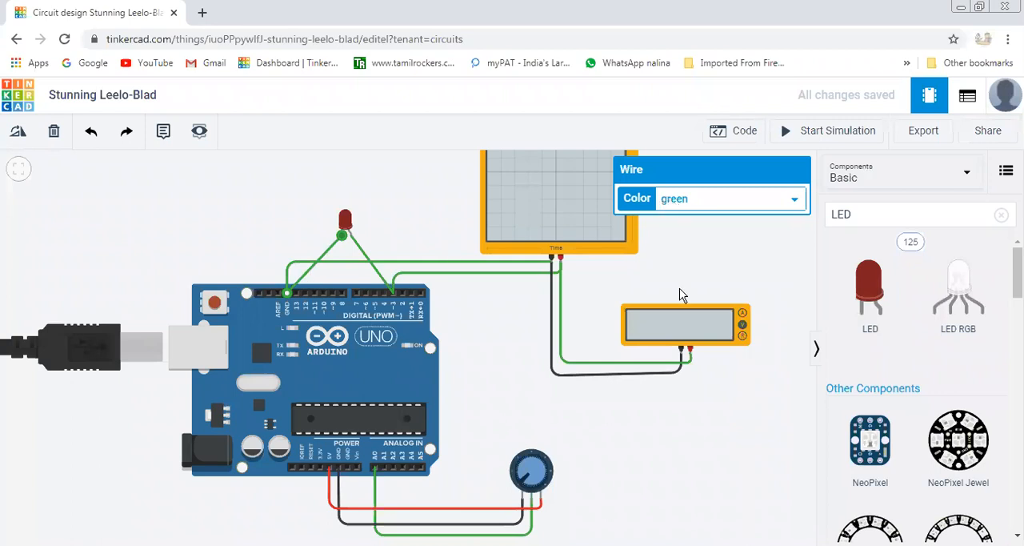
Try to color the wire between the LED's cathode and GND black.
{"action": "left_click", "coordinate": [704, 200]}
{"action": "left_click", "coordinate": [690, 211]}
{"action": "left_click", "coordinate": [792, 199]}
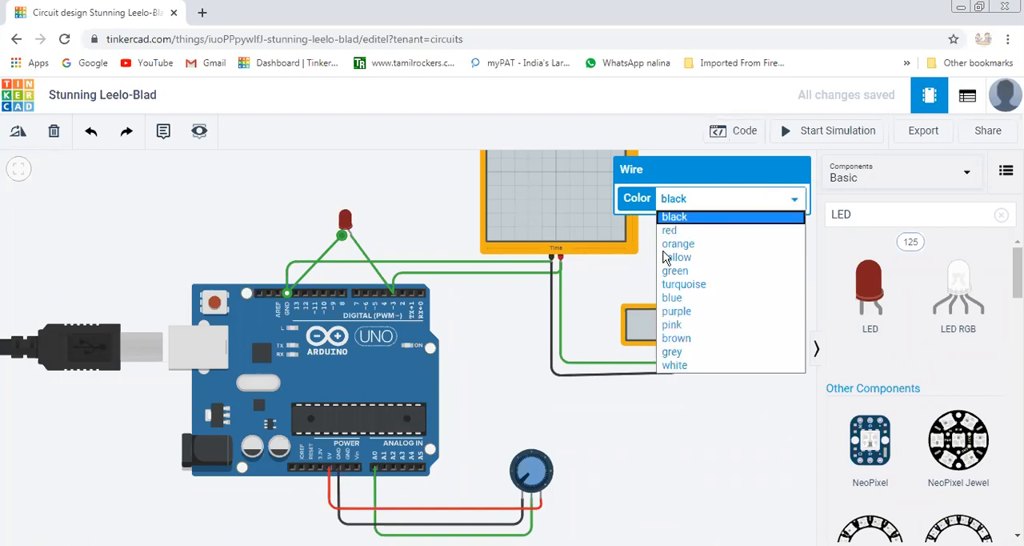
{"action": "left_click", "coordinate": [657, 248]}
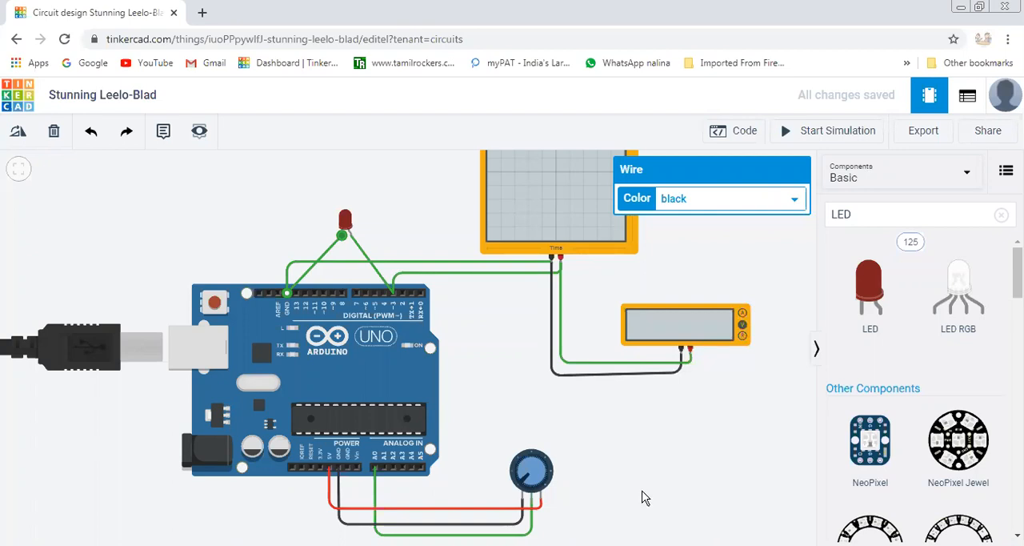
{"action": "left_click", "coordinate": [744, 131]}
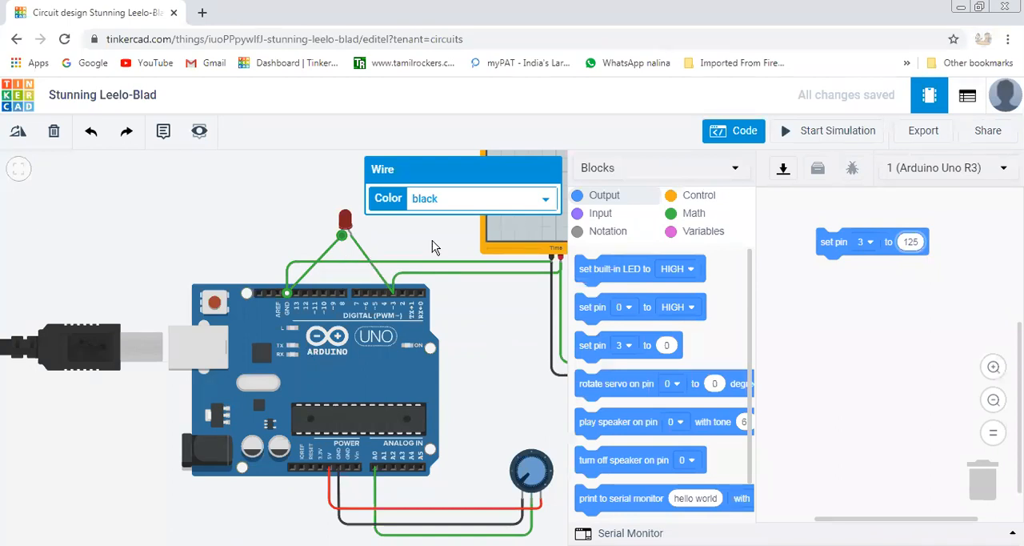
{"action": "left_click", "coordinate": [737, 136]}
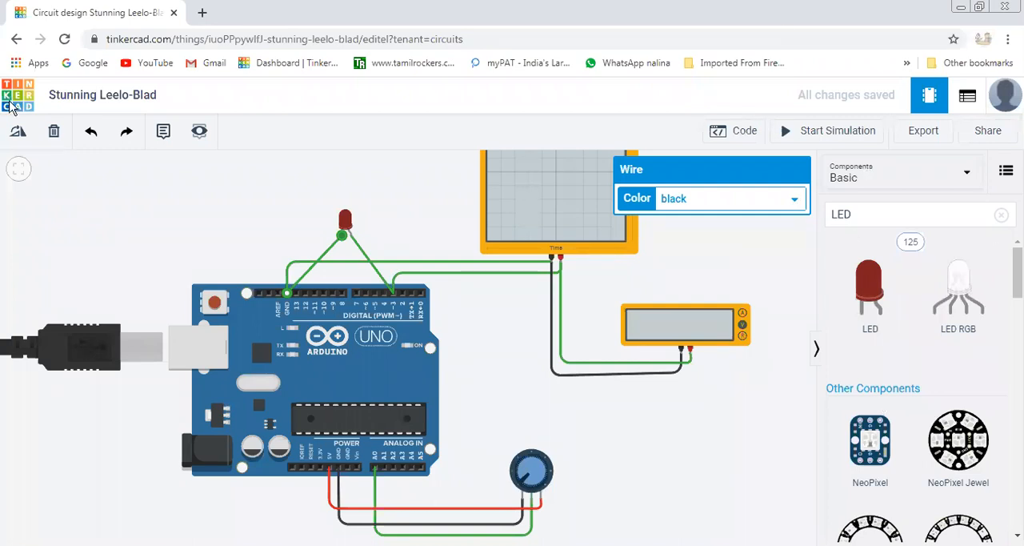
Return to the circuits dashboard and reopen the Stunning Leelo-Blad design for editing.
{"action": "left_click", "coordinate": [16, 38]}
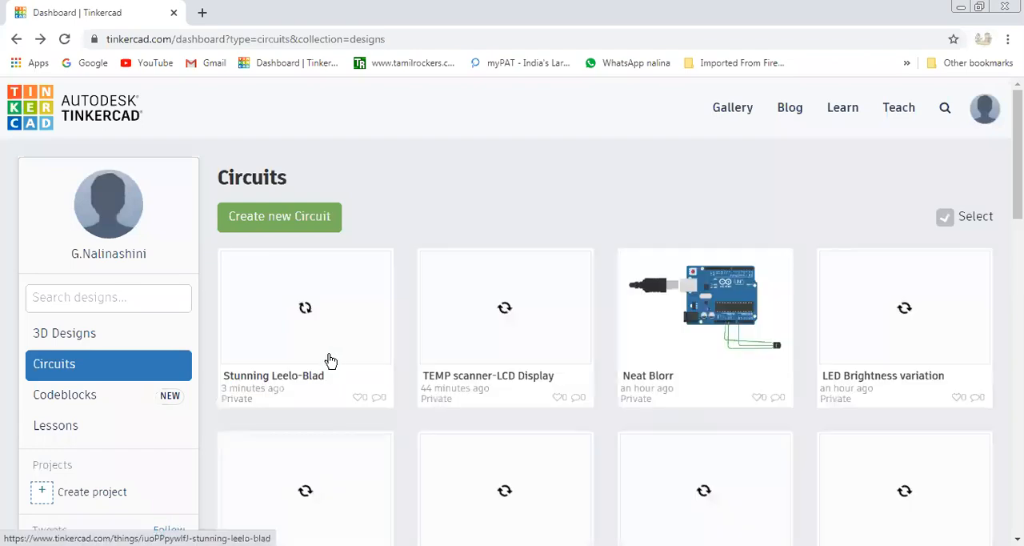
{"action": "left_click", "coordinate": [352, 350]}
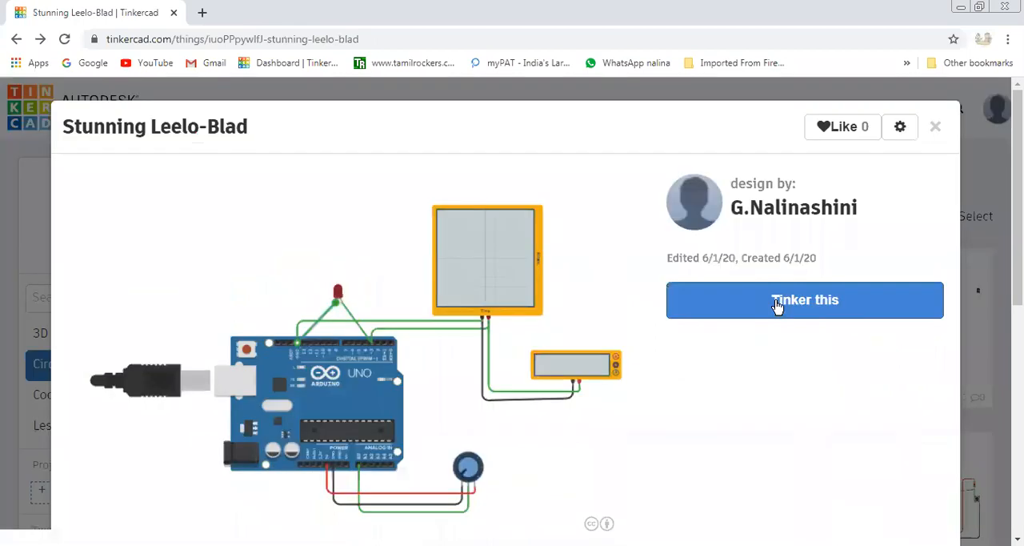
{"action": "left_click", "coordinate": [776, 306]}
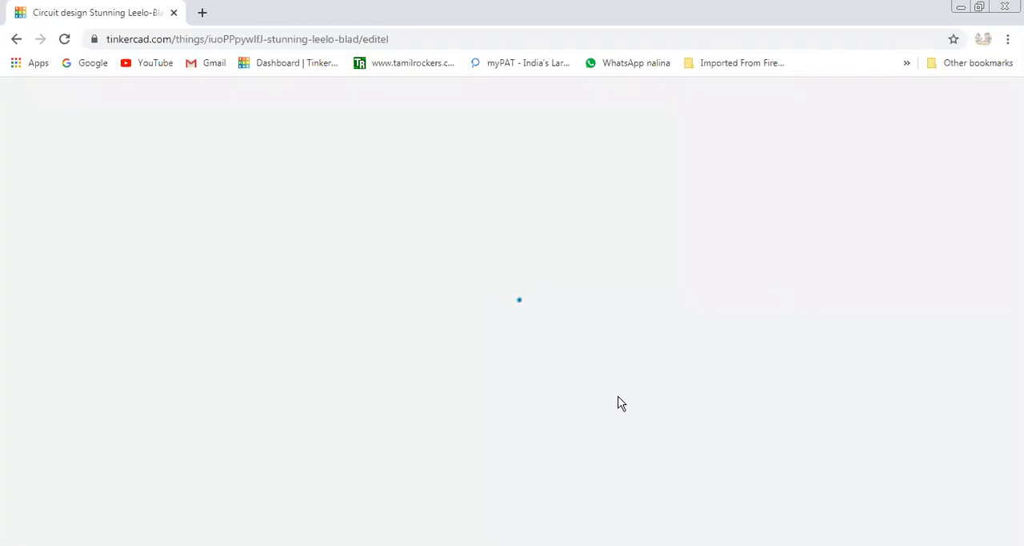
Delete the wire between the LED's anode and the Arduino's pin D3.
{"action": "scroll", "coordinate": [633, 418], "scroll_direction": "down", "scroll_amount": 2}
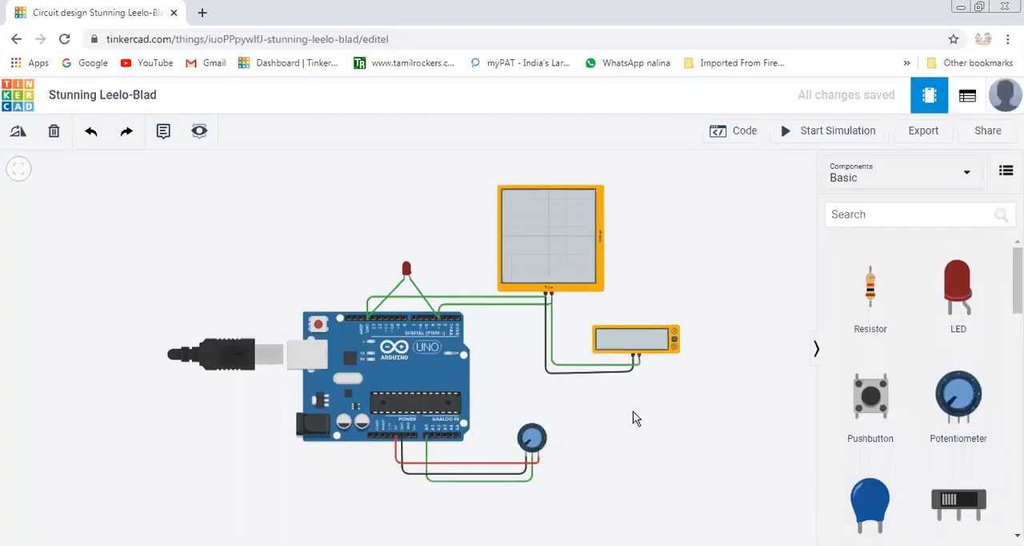
{"action": "left_click", "coordinate": [425, 302]}
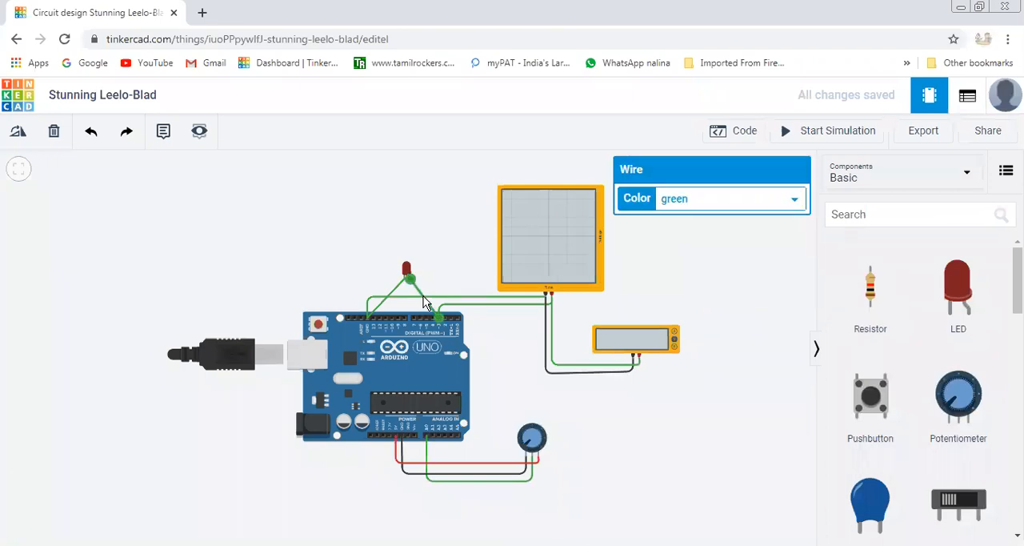
{"action": "key", "text": "Delete"}
Place a 1 kΩ resistor beside the LED, rotated to horizontal, with one end on the LED's anode.
{"action": "left_click", "coordinate": [869, 291]}
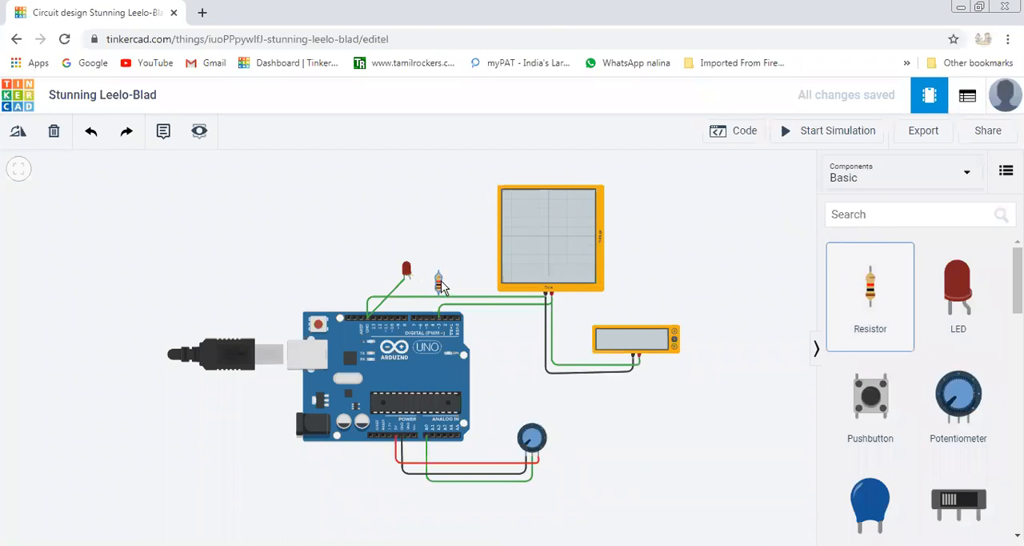
{"action": "left_click", "coordinate": [441, 282]}
{"action": "left_click", "coordinate": [17, 134]}
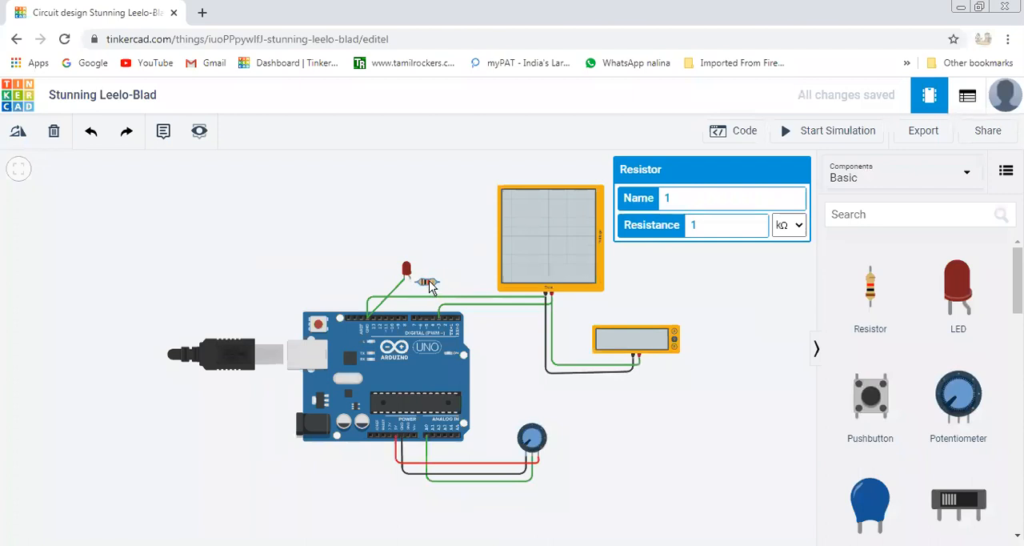
{"action": "left_click_drag", "start_coordinate": [429, 280], "coordinate": [423, 280]}
{"action": "left_click", "coordinate": [579, 414]}
{"action": "scroll", "coordinate": [578, 414], "scroll_direction": "down", "scroll_amount": 3}
{"action": "scroll", "coordinate": [579, 414], "scroll_direction": "up", "scroll_amount": 3}
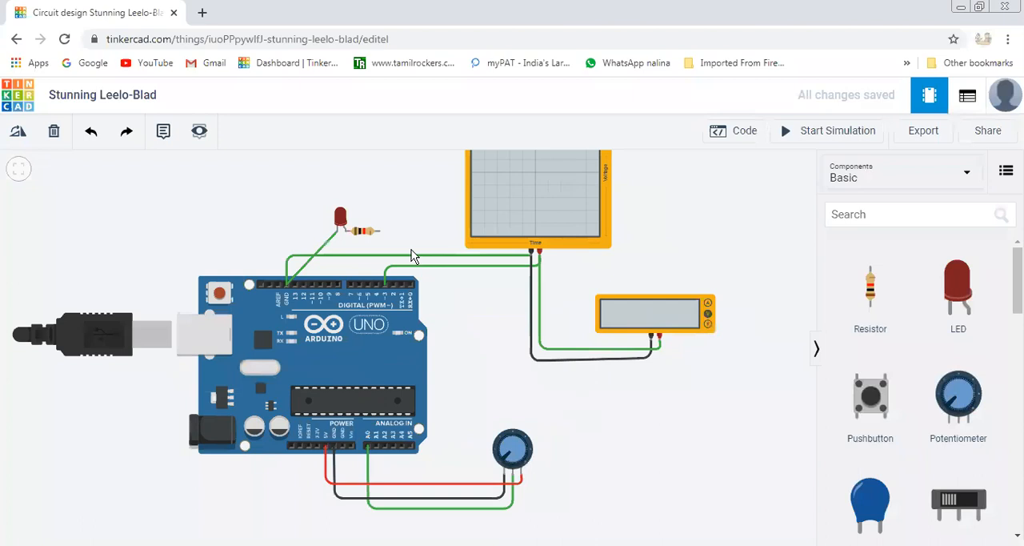
{"action": "left_click", "coordinate": [379, 232]}
{"action": "left_click", "coordinate": [385, 284]}
{"action": "left_click", "coordinate": [385, 286]}
{"action": "left_click", "coordinate": [442, 308]}
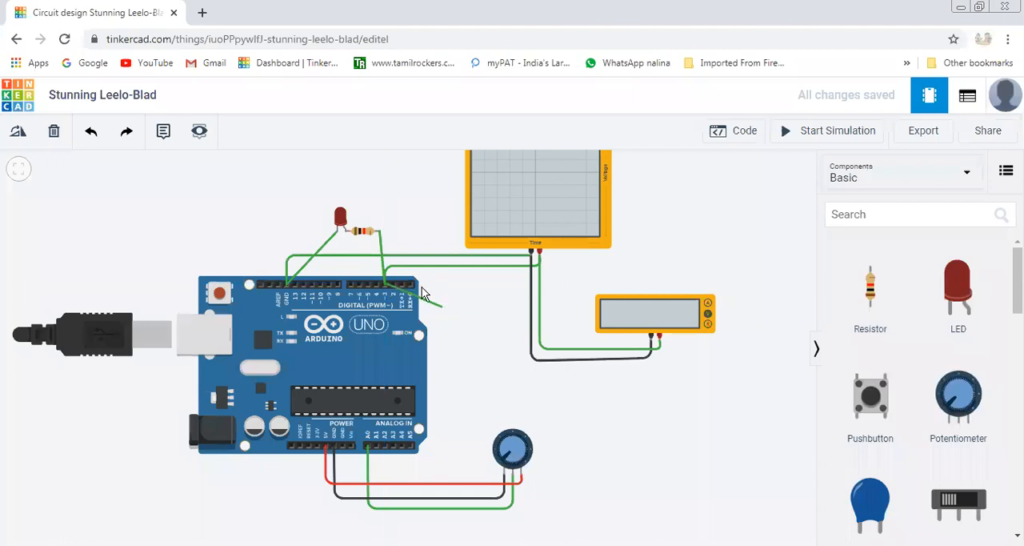
{"action": "key", "text": "Escape"}
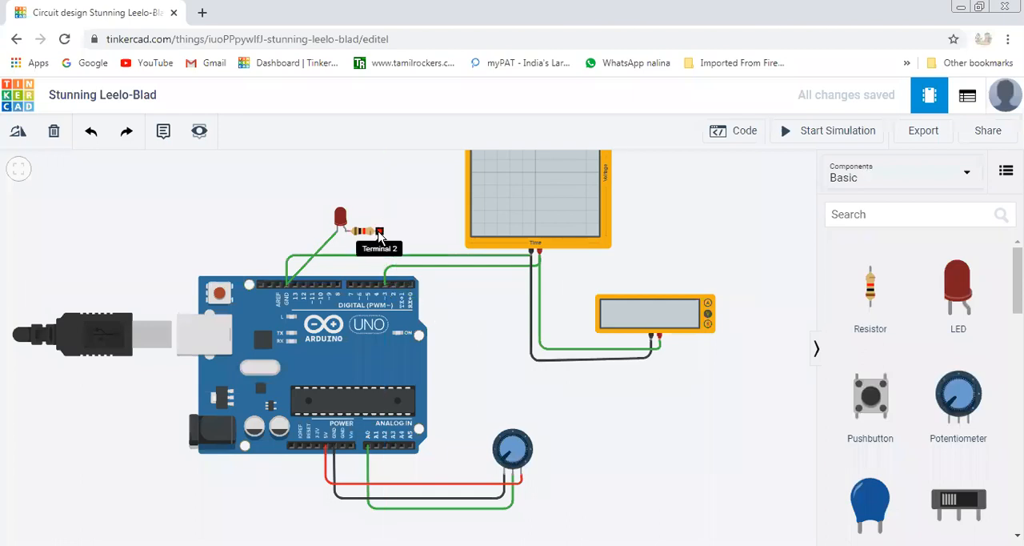
{"action": "mouse_move", "coordinate": [384, 266]}
{"action": "left_mouse_down"}
{"action": "mouse_move", "coordinate": [381, 242]}
{"action": "mouse_move", "coordinate": [384, 266]}
{"action": "left_mouse_up"}
{"action": "left_click", "coordinate": [453, 244]}
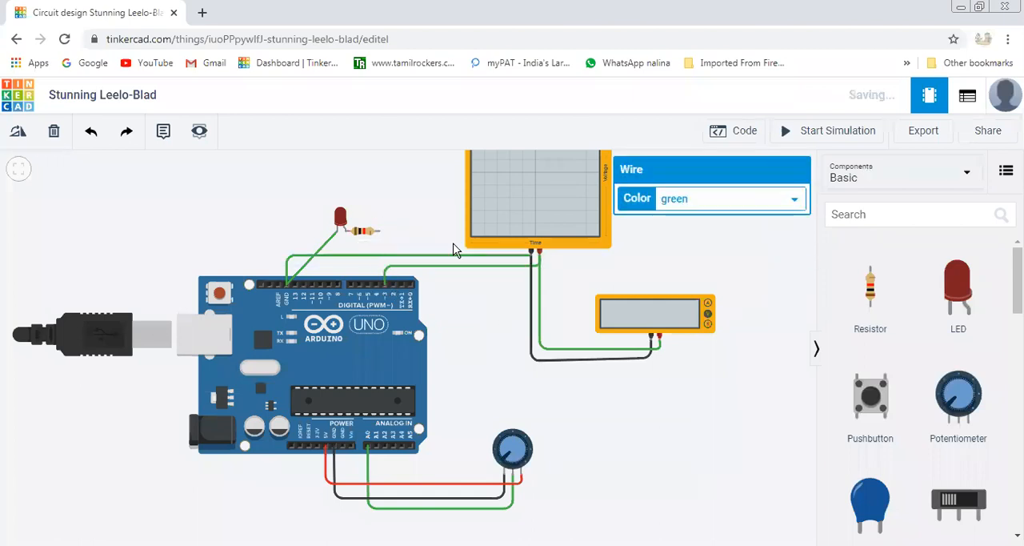
{"action": "left_click", "coordinate": [377, 231]}
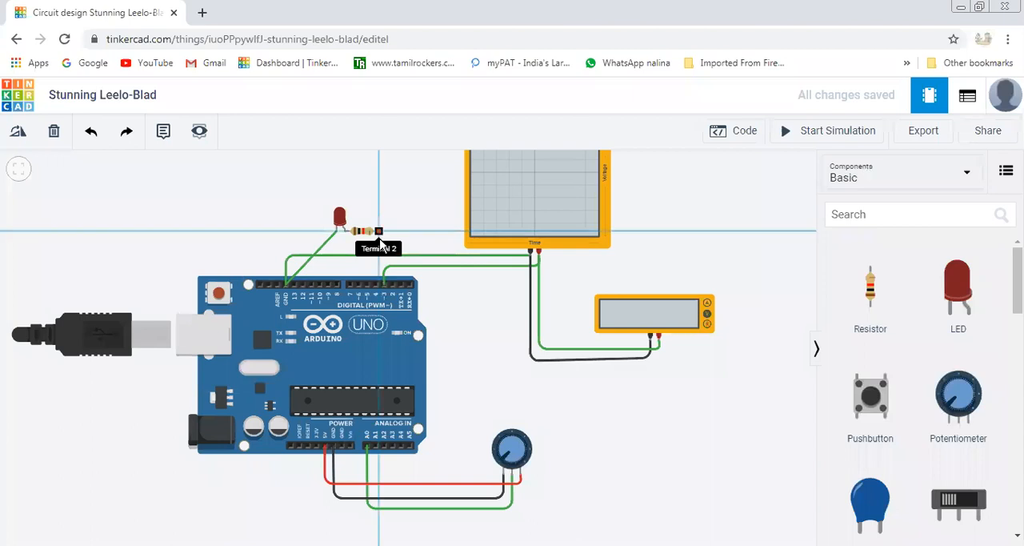
{"action": "left_click", "coordinate": [384, 284]}
{"action": "key", "text": "Escape"}
Wire the resistor's free terminal to the Arduino's digital pin D3.
{"action": "scroll", "coordinate": [512, 405], "scroll_direction": "up", "scroll_amount": 2}
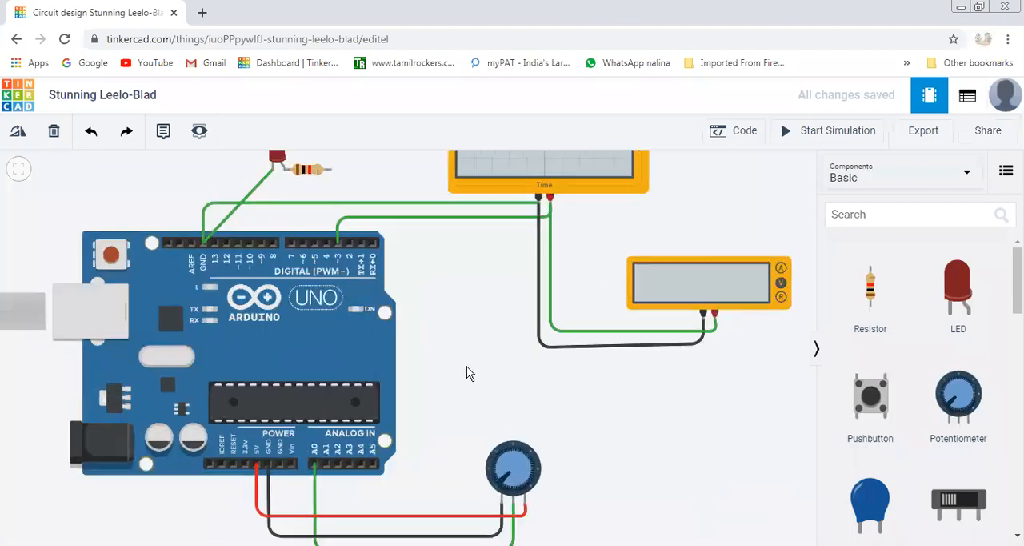
{"action": "left_click", "coordinate": [337, 244]}
{"action": "left_click", "coordinate": [330, 169]}
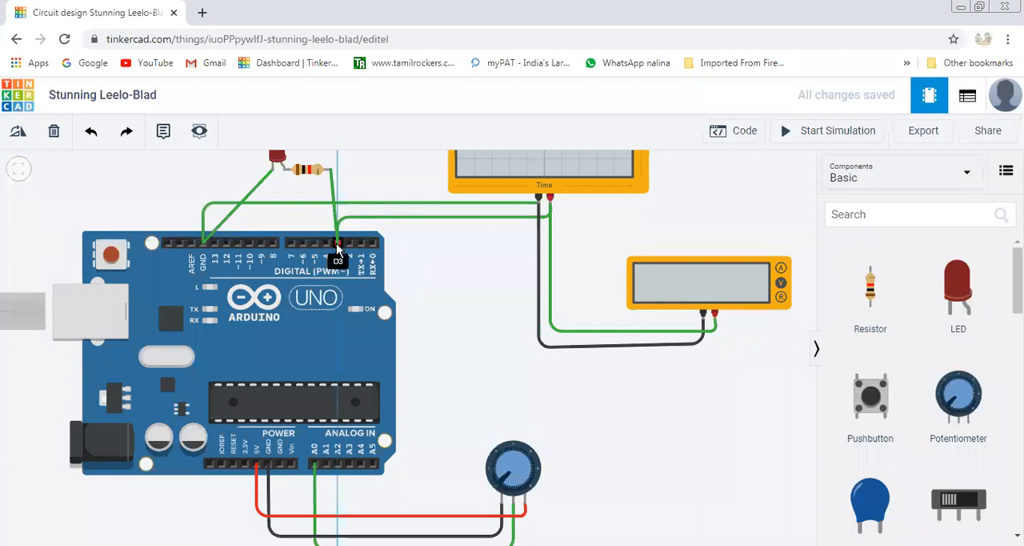
End the resistor's wire on the Arduino's digital pin D3 and deselect it.
{"action": "left_click", "coordinate": [337, 245]}
{"action": "left_click", "coordinate": [478, 309]}
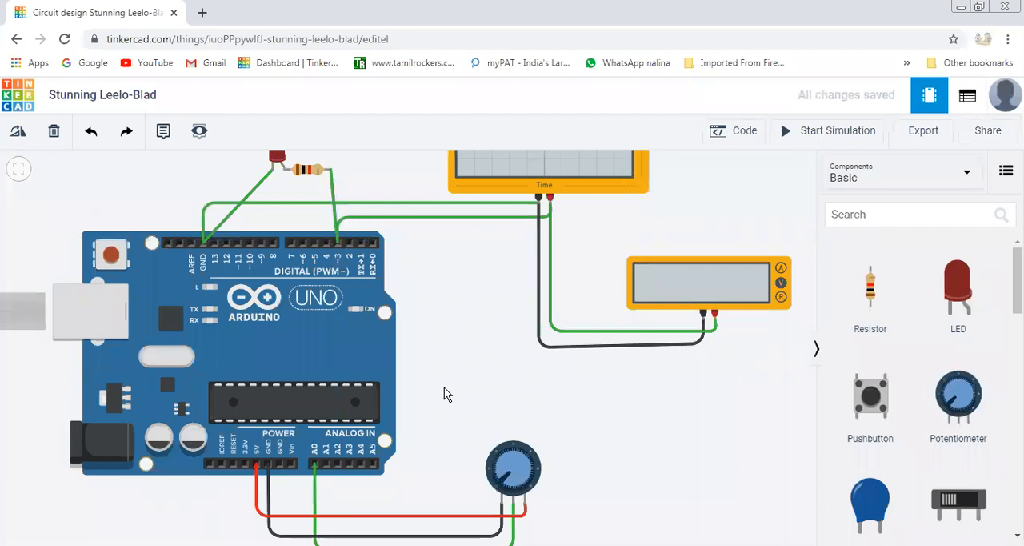
{"action": "scroll", "coordinate": [444, 387], "scroll_direction": "up", "scroll_amount": 5}
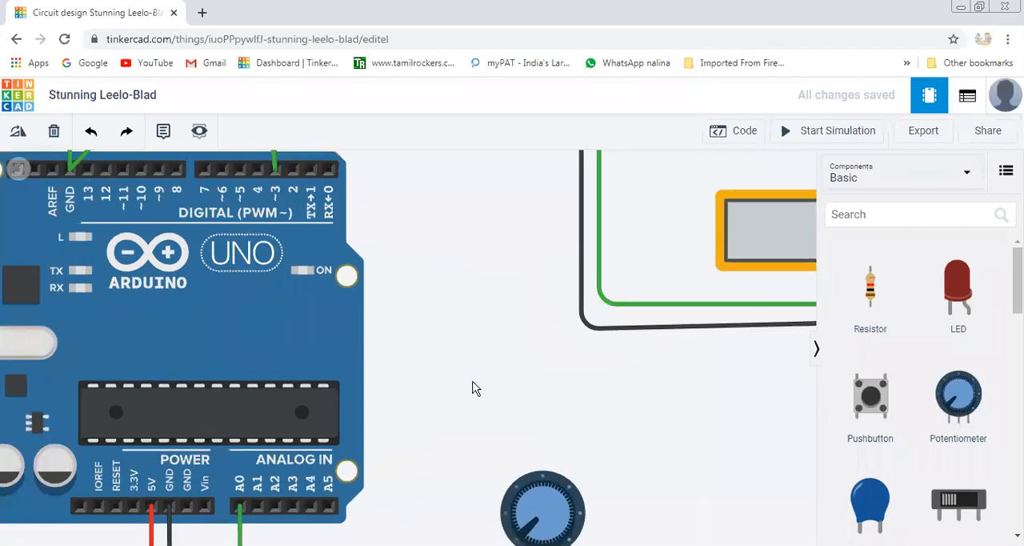
{"action": "scroll", "coordinate": [472, 388], "scroll_direction": "down", "scroll_amount": 4}
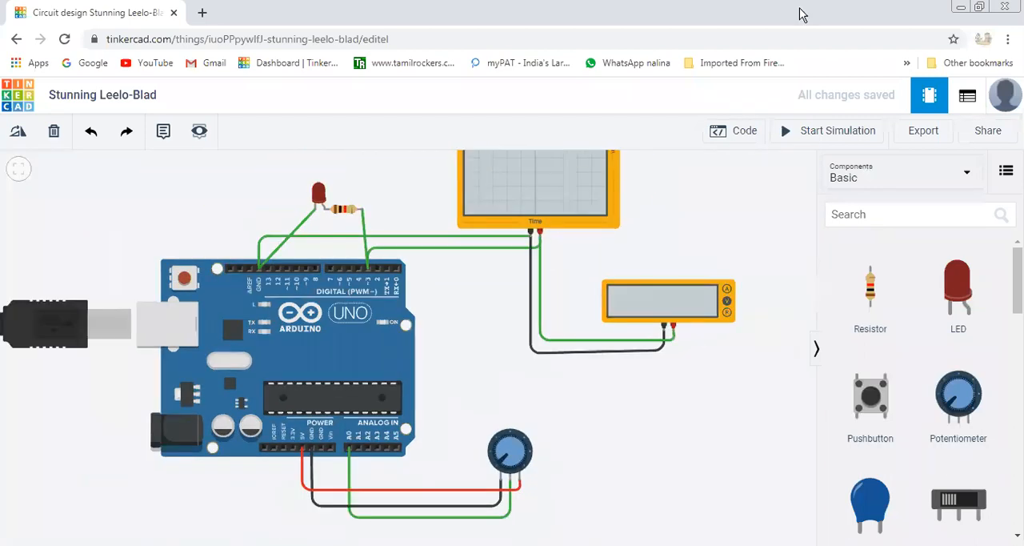
Open the circuit's code and delete the block that sets pin 3 to 125.
{"action": "left_click", "coordinate": [745, 134]}
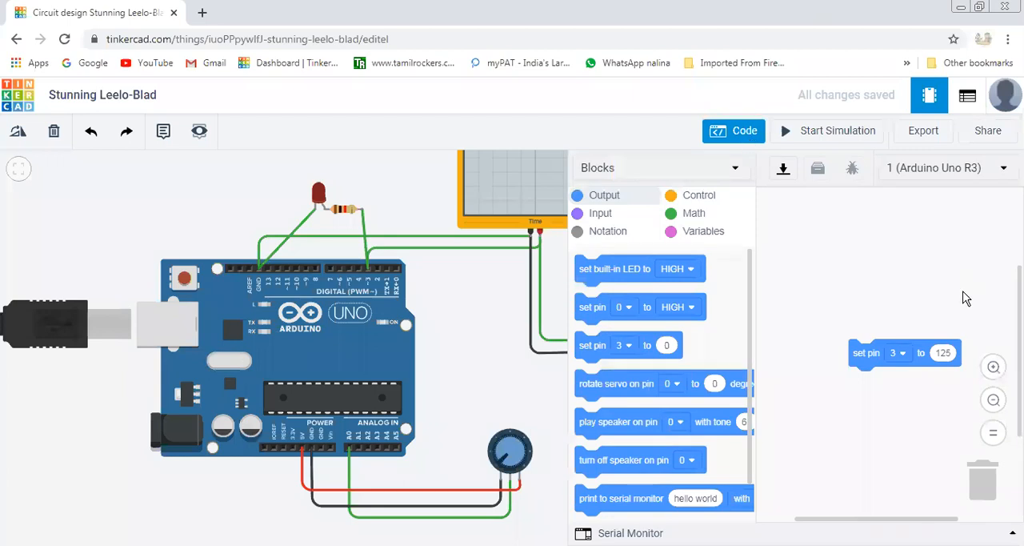
{"action": "left_click_drag", "start_coordinate": [867, 351], "coordinate": [976, 484]}
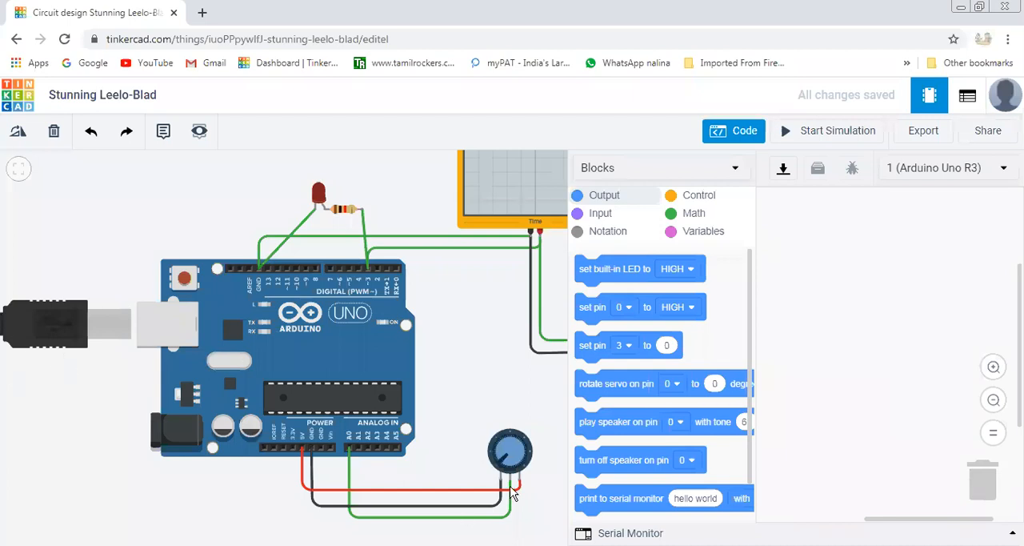
Add a read analog pin A0 block and nest it as the value of a new PWM output block for pin 3.
{"action": "left_click", "coordinate": [602, 214]}
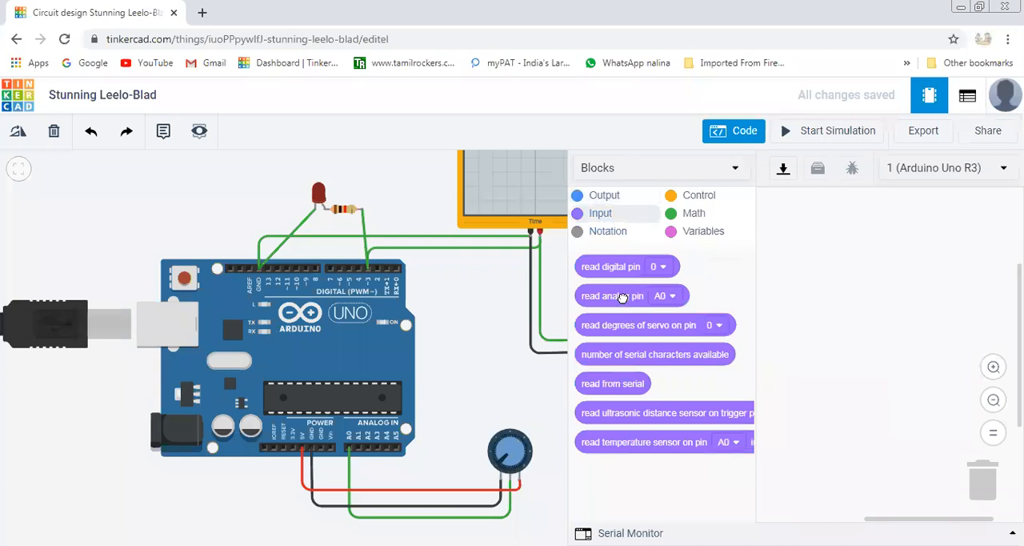
{"action": "left_click_drag", "start_coordinate": [622, 296], "coordinate": [873, 225]}
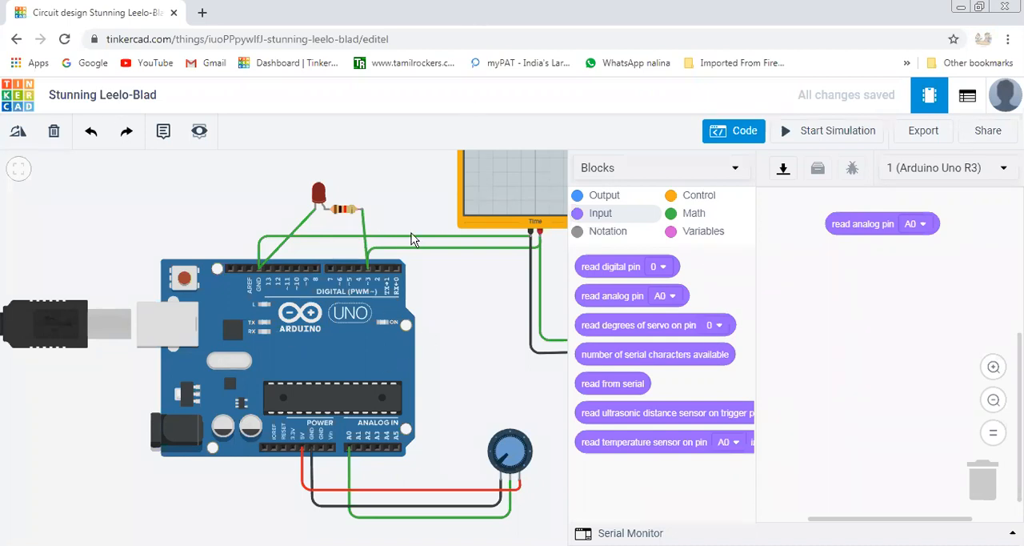
{"action": "left_click", "coordinate": [600, 197]}
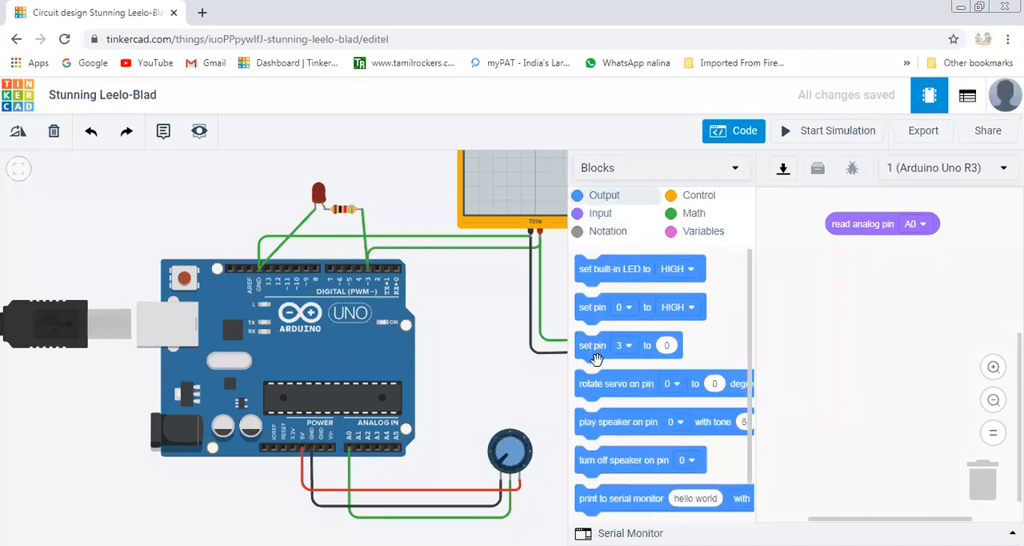
{"action": "left_click_drag", "start_coordinate": [590, 343], "coordinate": [837, 275]}
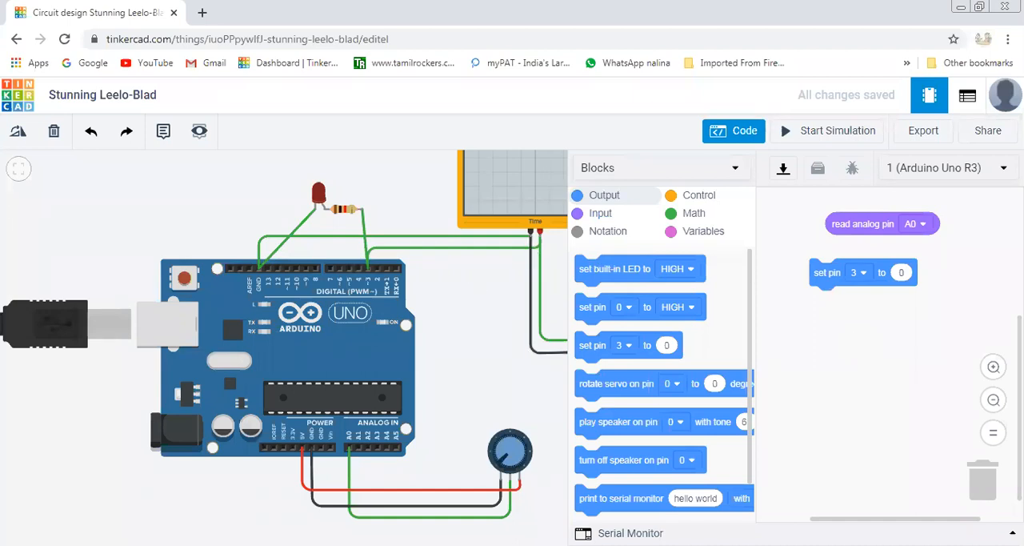
{"action": "left_click_drag", "start_coordinate": [885, 222], "coordinate": [942, 272]}
{"action": "left_click_drag", "start_coordinate": [832, 268], "coordinate": [802, 229]}
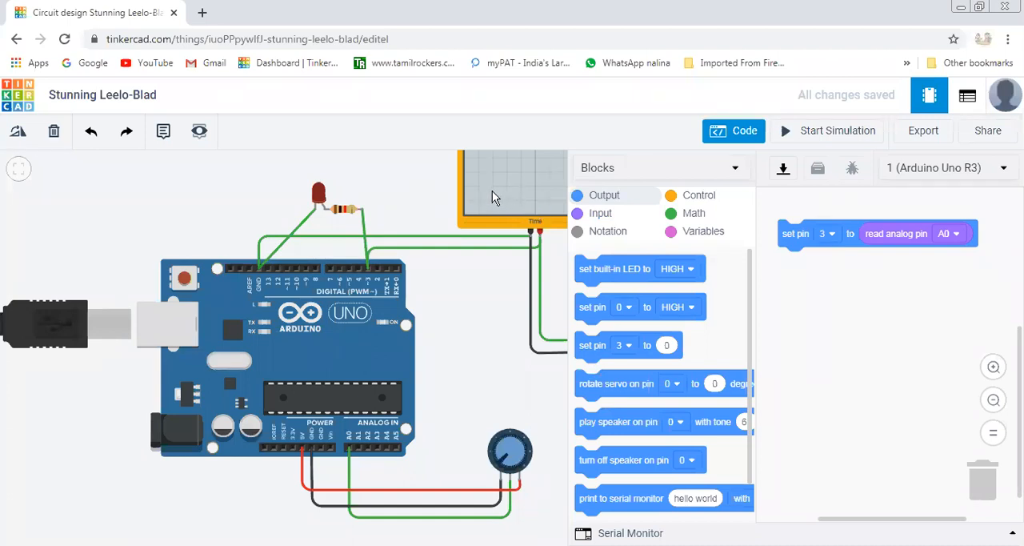
Detach the analog pin A0 reading from the pin 3 block and insert it as the input of a new map block.
{"action": "left_click_drag", "start_coordinate": [898, 235], "coordinate": [874, 361]}
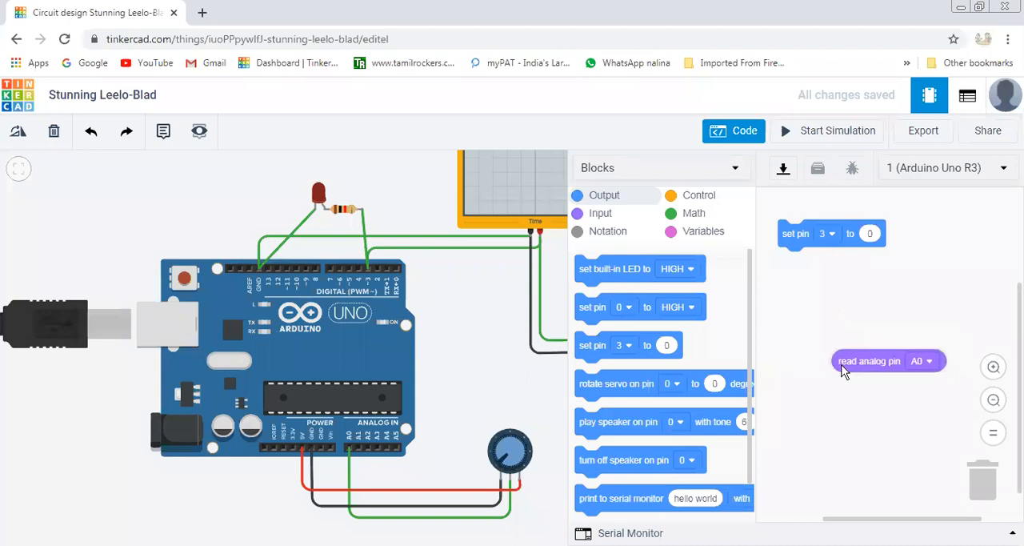
{"action": "left_click", "coordinate": [686, 201]}
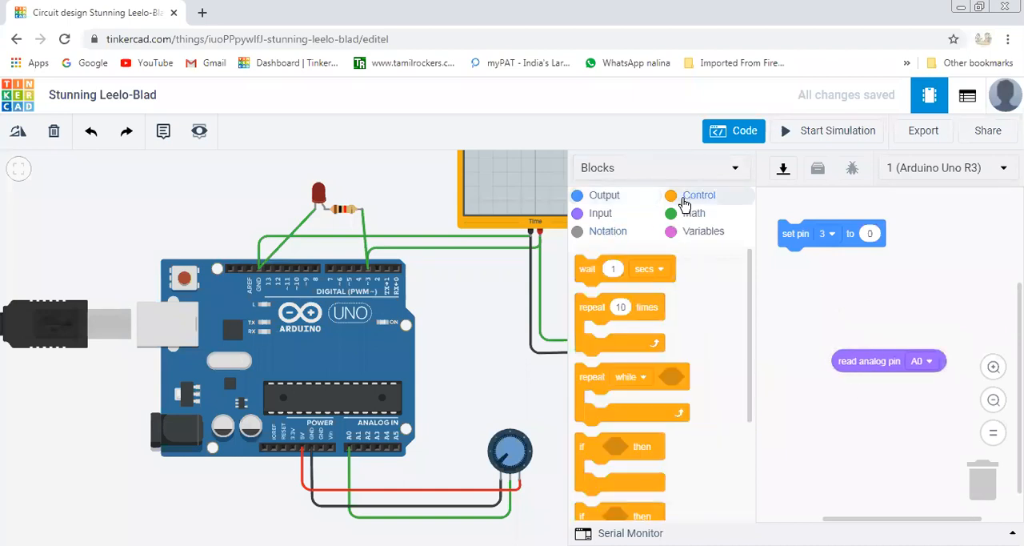
{"action": "left_click", "coordinate": [692, 214]}
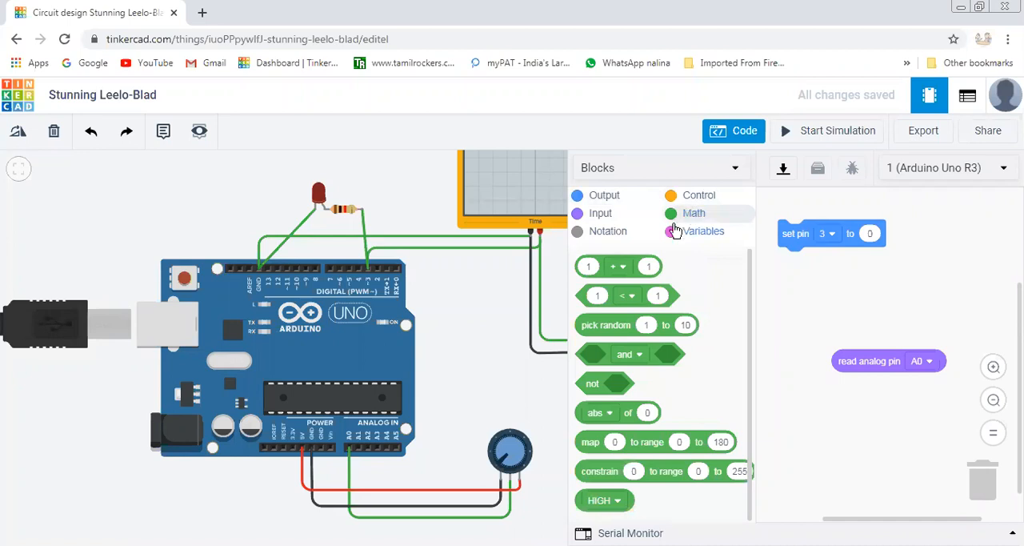
{"action": "left_click_drag", "start_coordinate": [632, 447], "coordinate": [844, 294]}
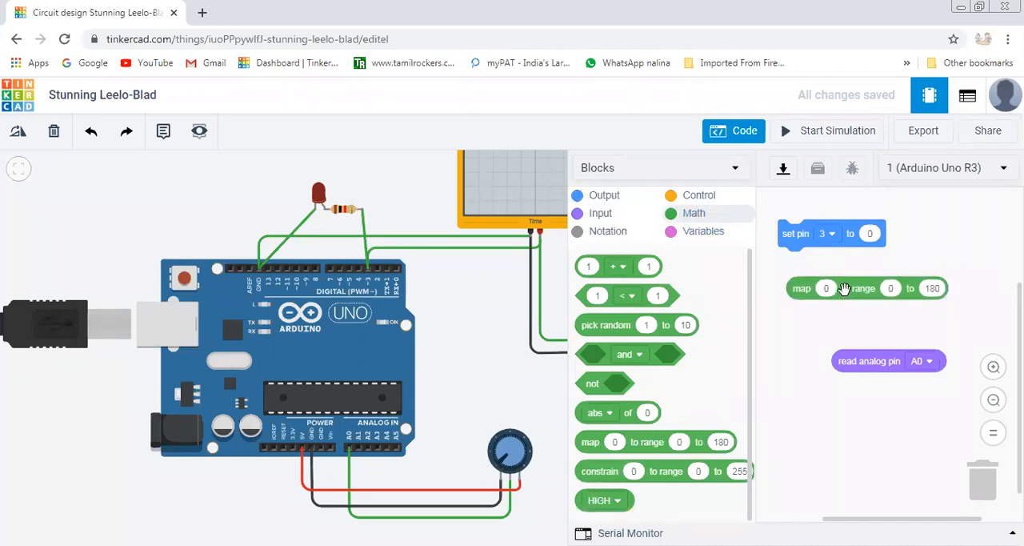
{"action": "left_click_drag", "start_coordinate": [884, 362], "coordinate": [864, 288]}
Set the map block's upper range to 255 and nest the map block as the value of the pin 3 block.
{"action": "left_click_drag", "start_coordinate": [885, 520], "coordinate": [938, 526]}
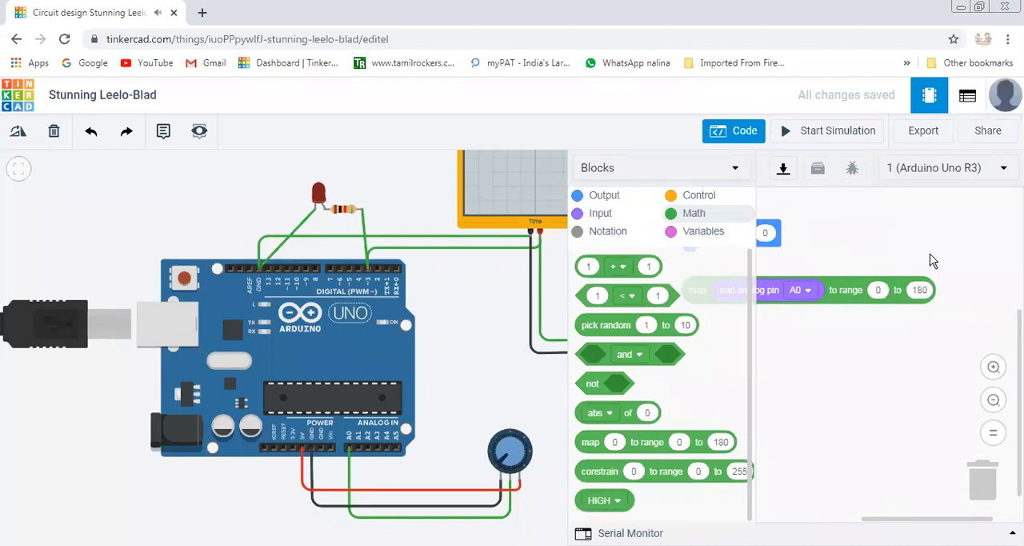
{"action": "left_click", "coordinate": [924, 291]}
{"action": "type", "text": "255"}
{"action": "left_click", "coordinate": [920, 422]}
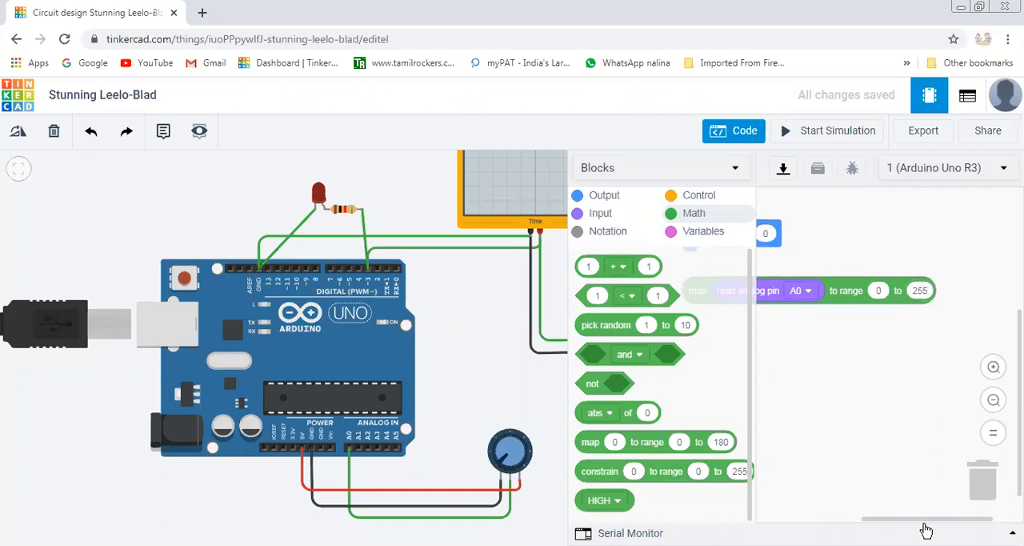
{"action": "left_click_drag", "start_coordinate": [930, 521], "coordinate": [884, 521]}
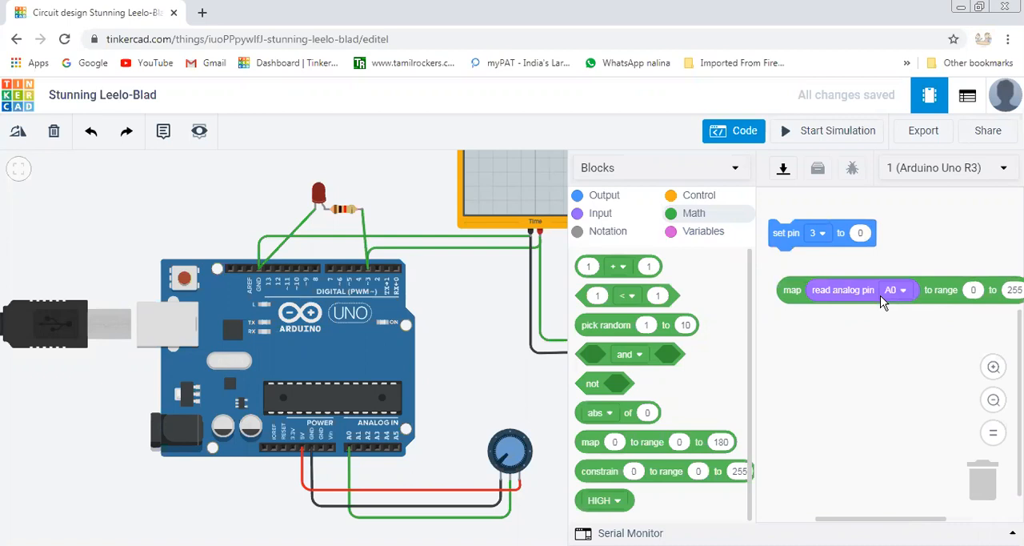
{"action": "left_click_drag", "start_coordinate": [920, 300], "coordinate": [992, 243]}
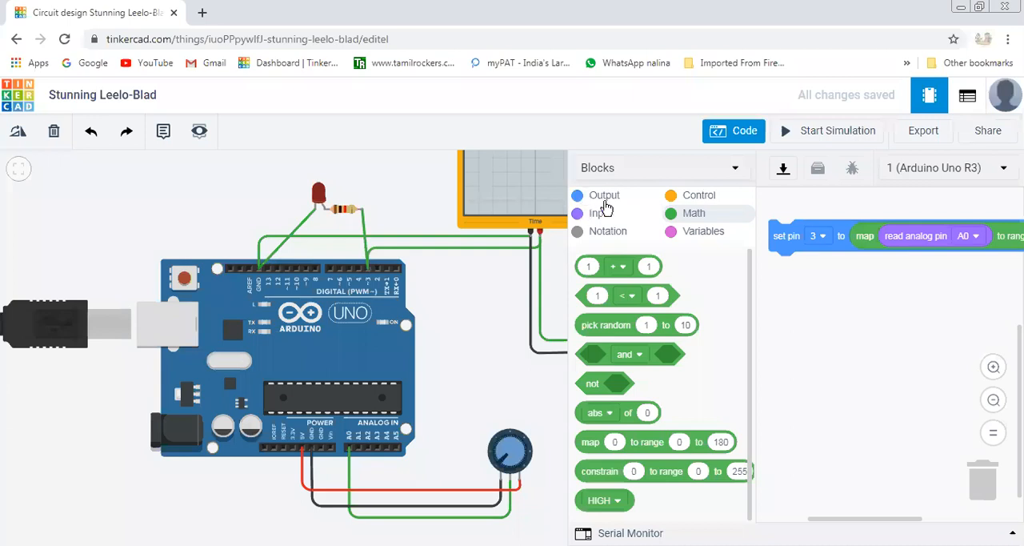
{"action": "mouse_move", "coordinate": [822, 519]}
{"action": "left_mouse_down"}
{"action": "mouse_move", "coordinate": [811, 519]}
{"action": "mouse_move", "coordinate": [822, 514]}
{"action": "left_mouse_up"}
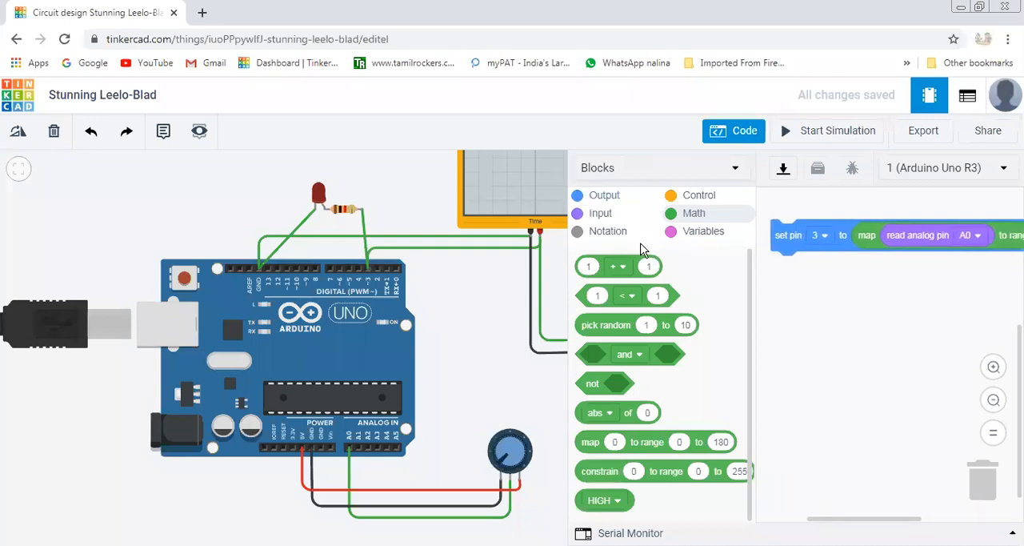
Attach a print to serial monitor block directly beneath the set pin 3 block.
{"action": "left_click", "coordinate": [606, 200]}
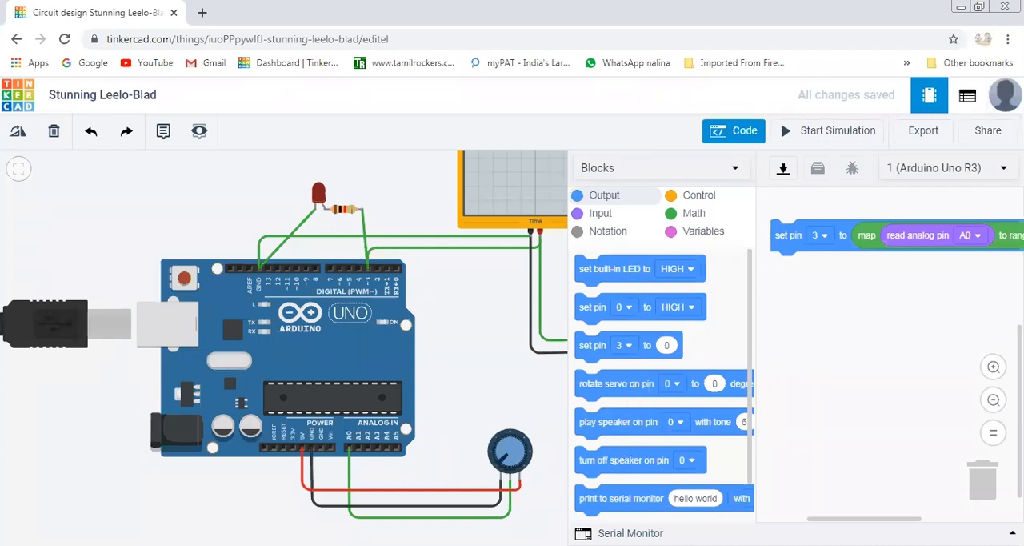
{"action": "left_click_drag", "start_coordinate": [620, 498], "coordinate": [822, 266]}
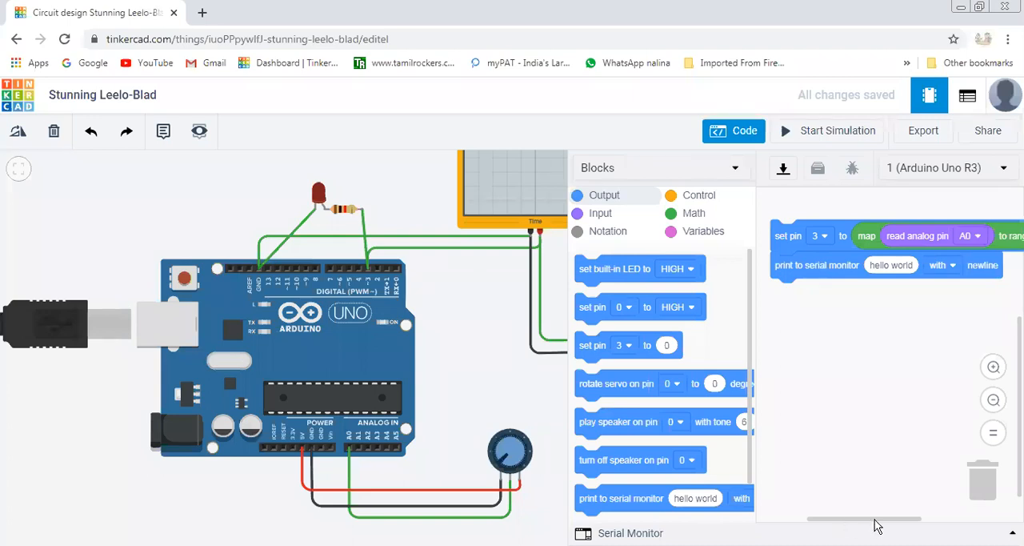
{"action": "left_click_drag", "start_coordinate": [873, 520], "coordinate": [897, 520]}
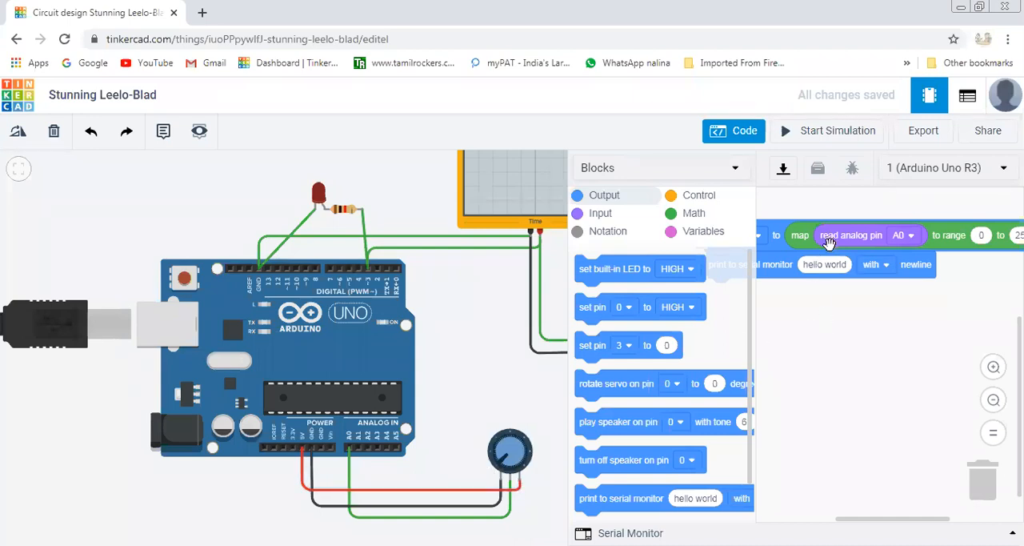
{"action": "mouse_move", "coordinate": [803, 237]}
{"action": "left_mouse_down"}
{"action": "mouse_move", "coordinate": [816, 263]}
{"action": "mouse_move", "coordinate": [801, 234]}
{"action": "left_mouse_up"}
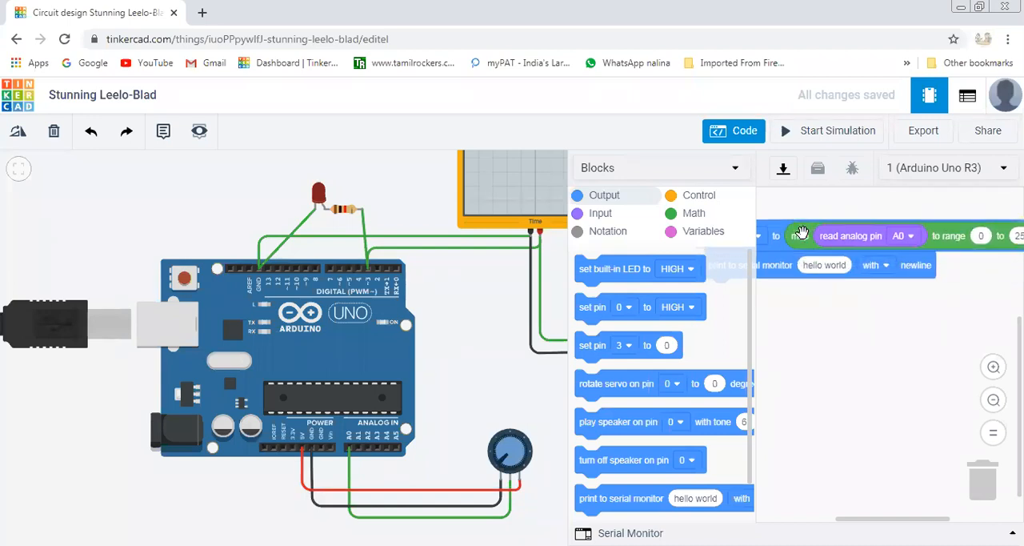
{"action": "right_click", "coordinate": [886, 237]}
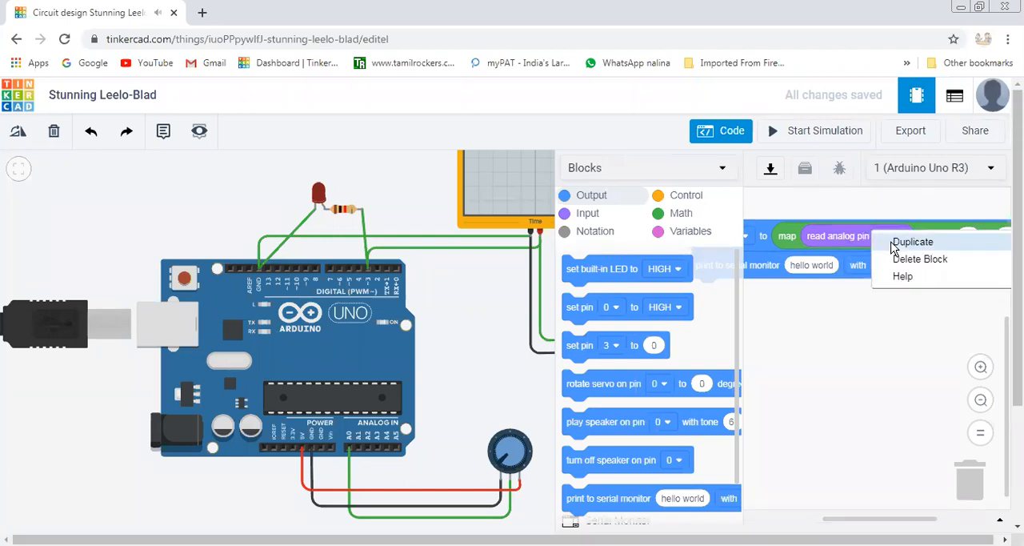
{"action": "left_click", "coordinate": [893, 241]}
{"action": "left_click_drag", "start_coordinate": [880, 373], "coordinate": [825, 232]}
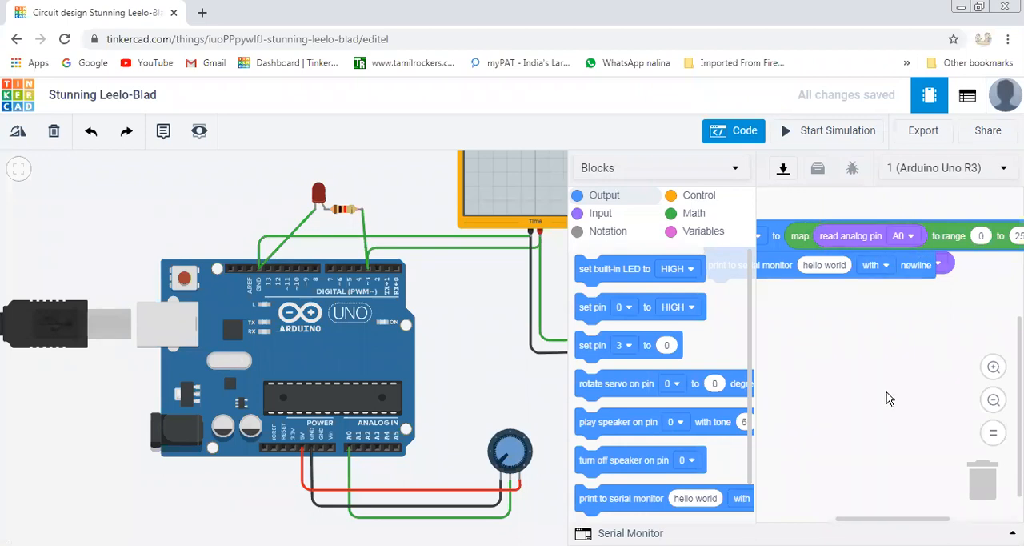
{"action": "left_click_drag", "start_coordinate": [946, 265], "coordinate": [989, 502]}
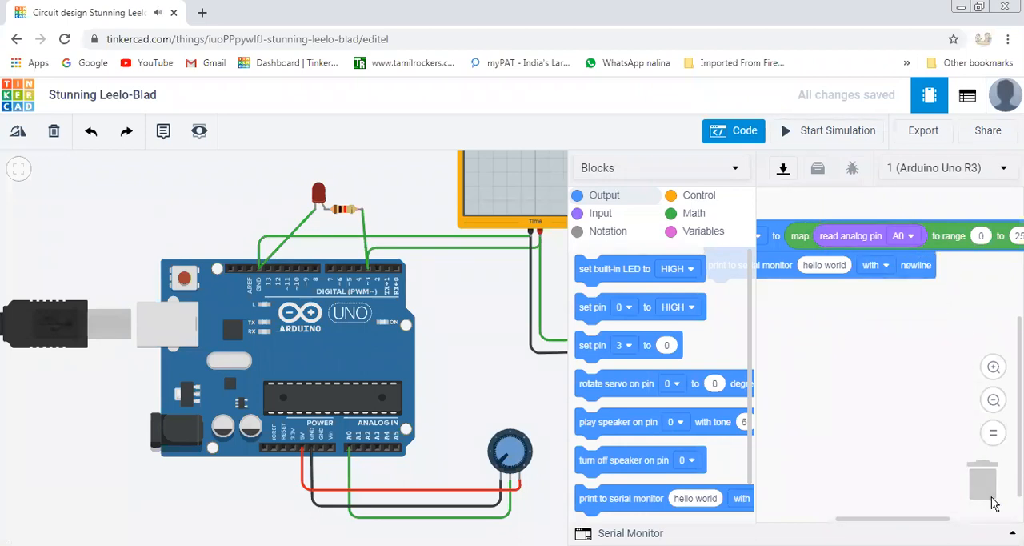
Duplicate the map block with its A0 reading and use the copy as the value printed to the serial monitor.
{"action": "right_click", "coordinate": [797, 228]}
{"action": "left_click", "coordinate": [811, 237]}
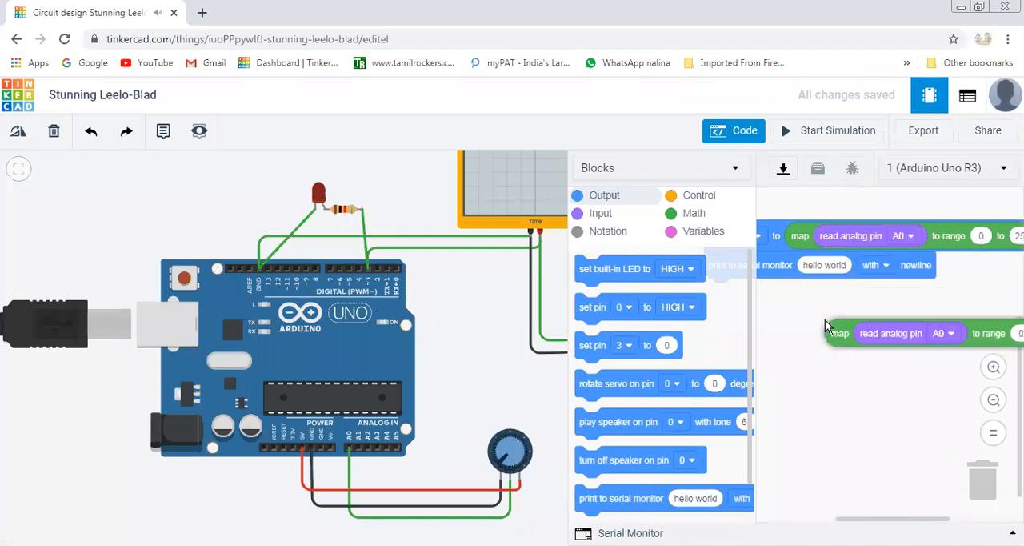
{"action": "left_click", "coordinate": [829, 274]}
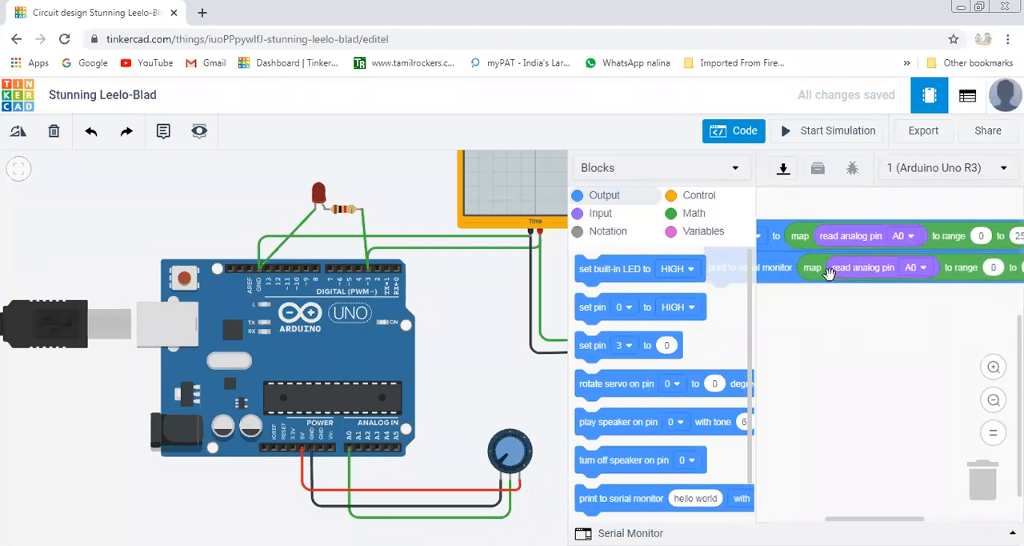
{"action": "left_click_drag", "start_coordinate": [887, 519], "coordinate": [853, 521]}
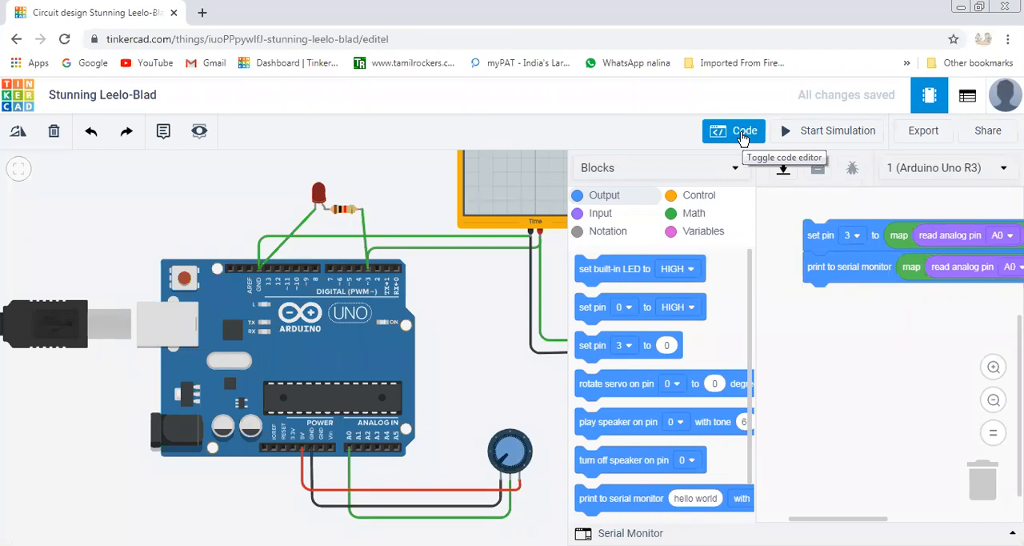
{"action": "left_click", "coordinate": [732, 172]}
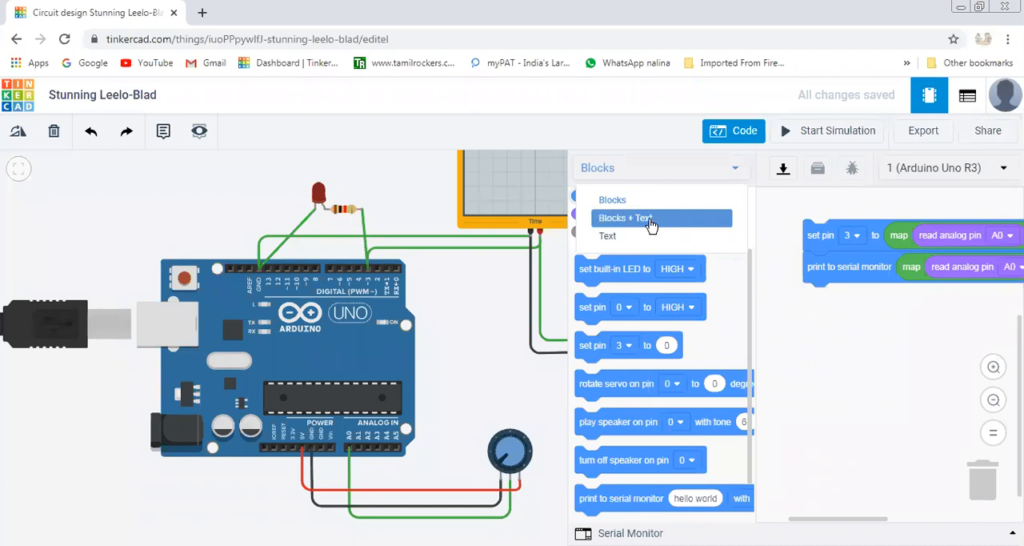
{"action": "left_click", "coordinate": [900, 383]}
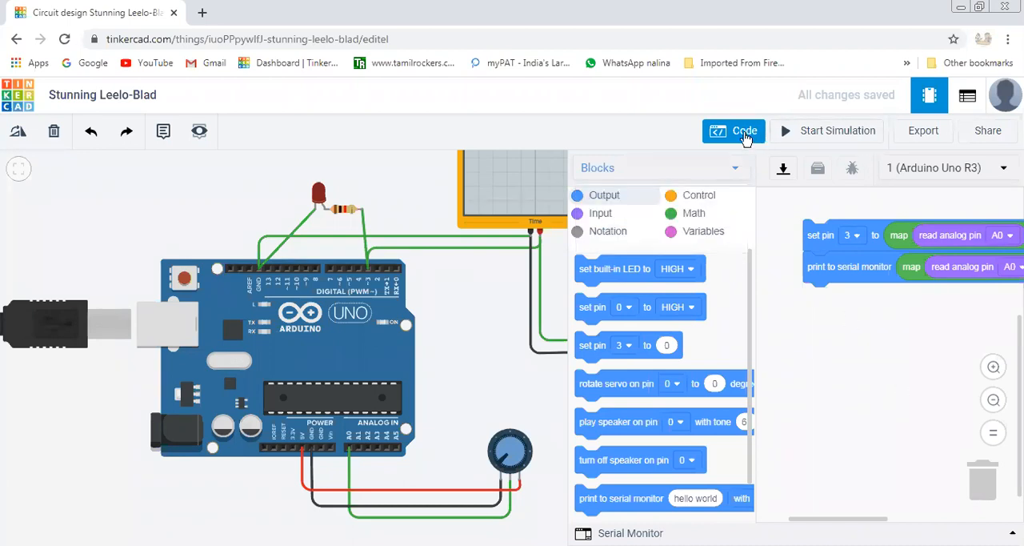
Start the simulation with the whole circuit in view and turn the potentiometer's knob clockwise to near its maximum.
{"action": "left_click", "coordinate": [744, 136]}
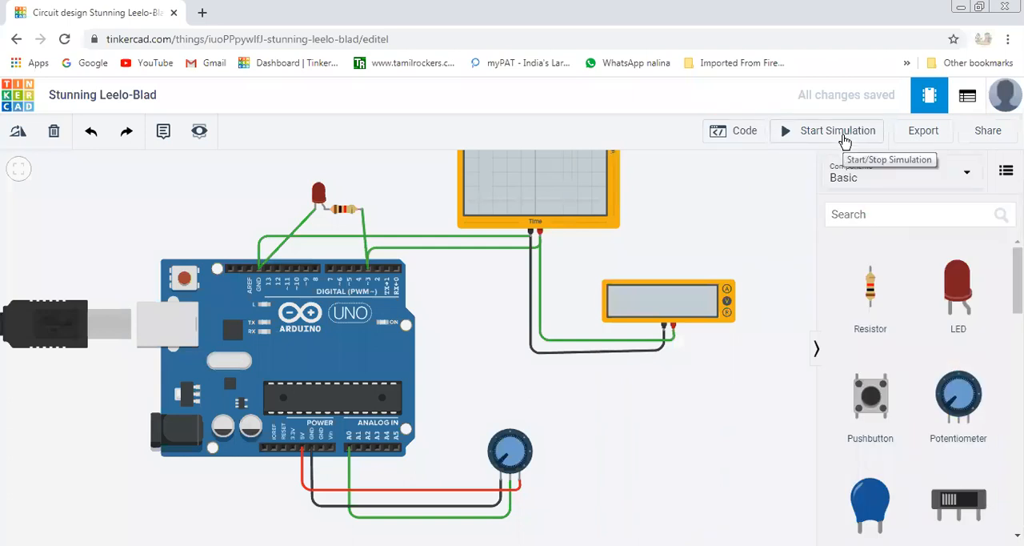
{"action": "scroll", "coordinate": [734, 409], "scroll_direction": "down", "scroll_amount": 4}
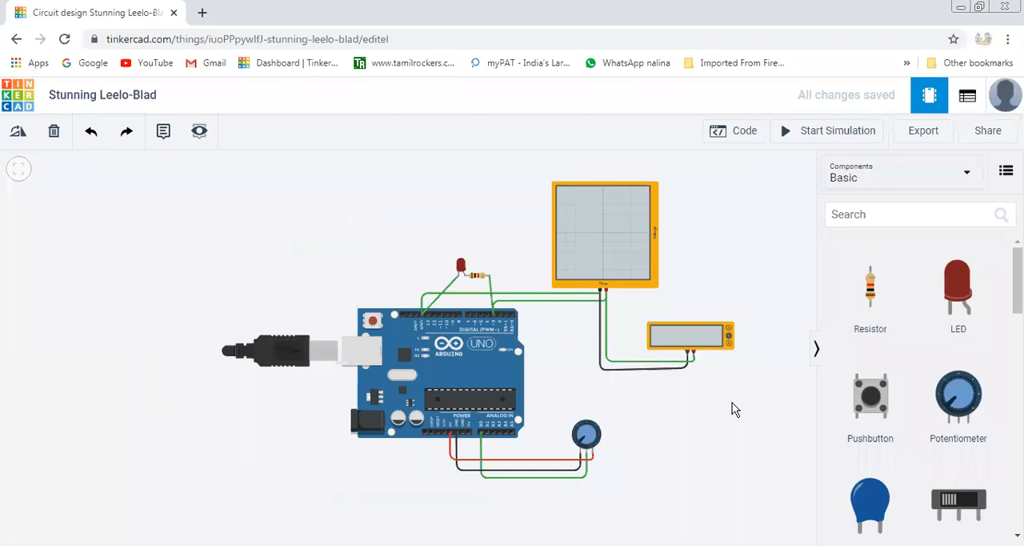
{"action": "left_click", "coordinate": [838, 136]}
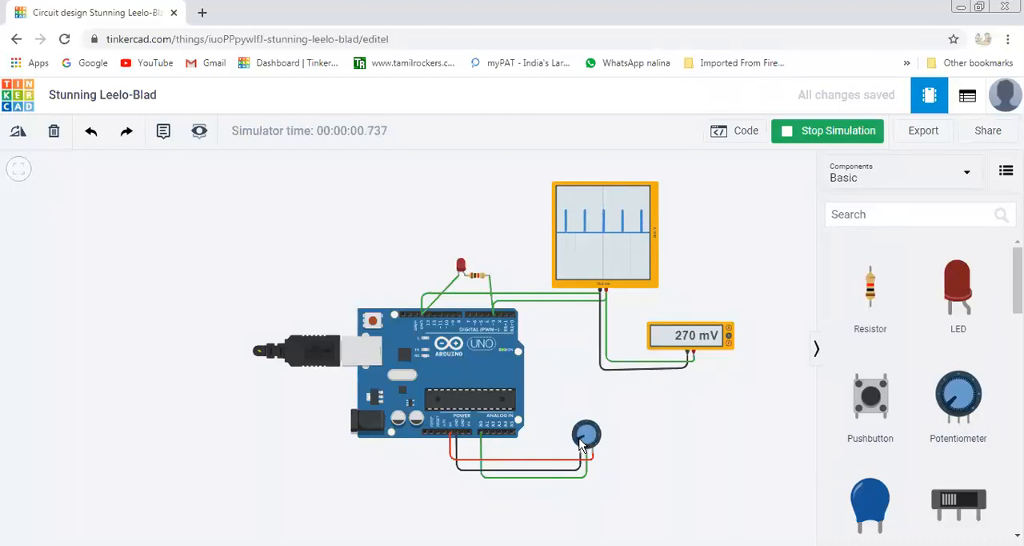
{"action": "left_click_drag", "start_coordinate": [579, 435], "coordinate": [596, 450]}
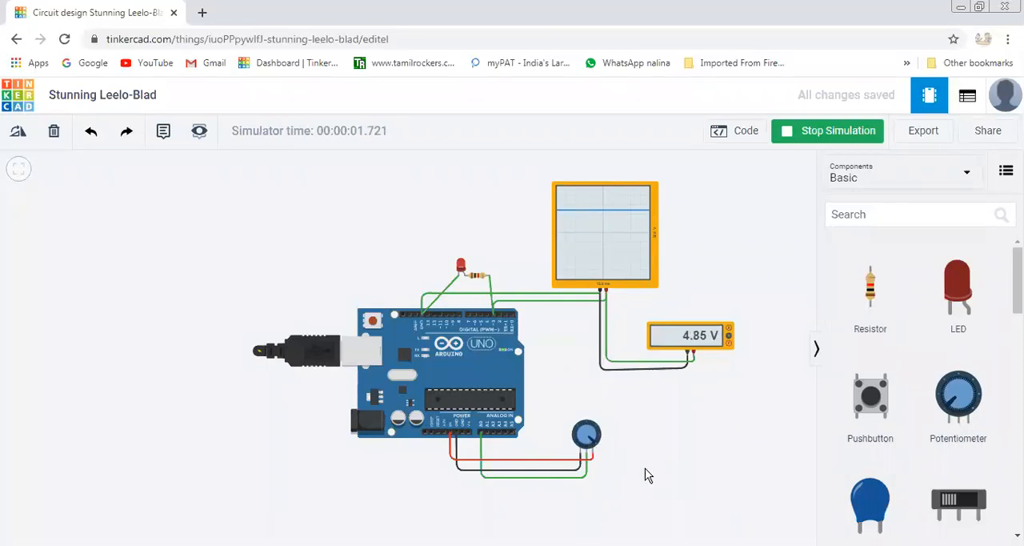
Turn the potentiometer's knob back and forth in the running simulation to check the LED's brightness and the oscilloscope waveform.
{"action": "scroll", "coordinate": [644, 469], "scroll_direction": "up", "scroll_amount": 1}
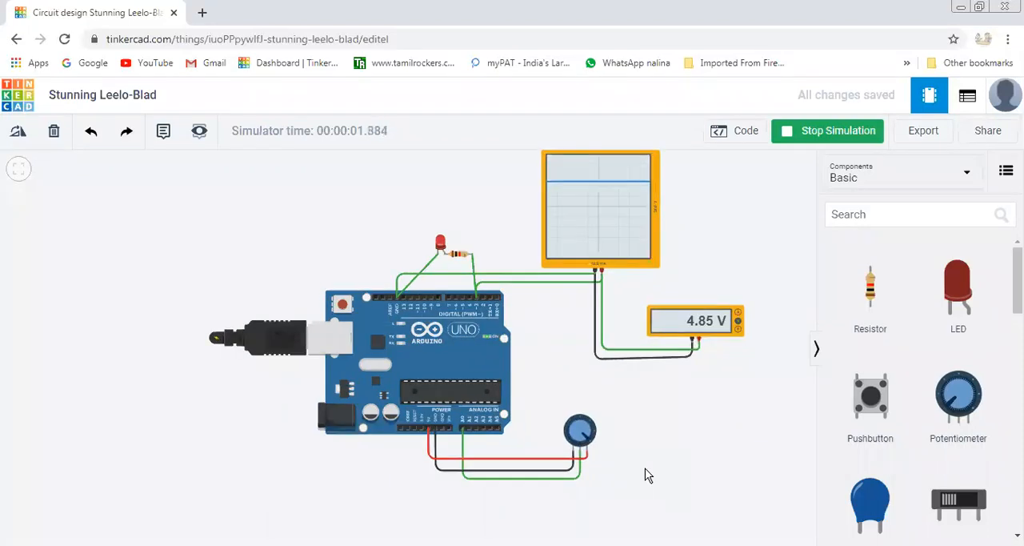
{"action": "scroll", "coordinate": [645, 468], "scroll_direction": "up", "scroll_amount": 1}
{"action": "left_click_drag", "start_coordinate": [727, 212], "coordinate": [691, 269]}
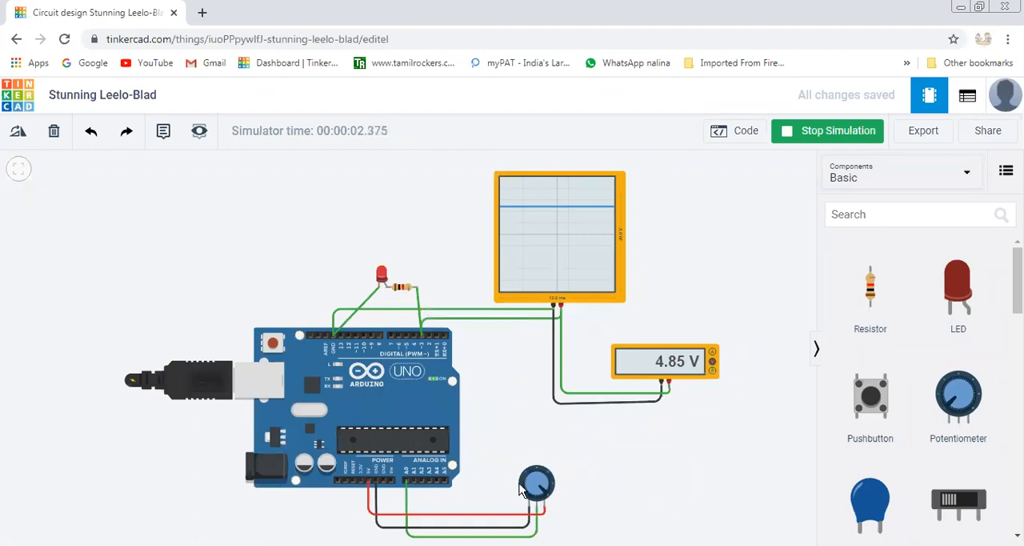
{"action": "left_click_drag", "start_coordinate": [543, 493], "coordinate": [543, 497]}
{"action": "mouse_move", "coordinate": [545, 491]}
{"action": "left_mouse_down"}
{"action": "mouse_move", "coordinate": [525, 497]}
{"action": "mouse_move", "coordinate": [533, 482]}
{"action": "mouse_move", "coordinate": [545, 496]}
{"action": "left_mouse_up"}
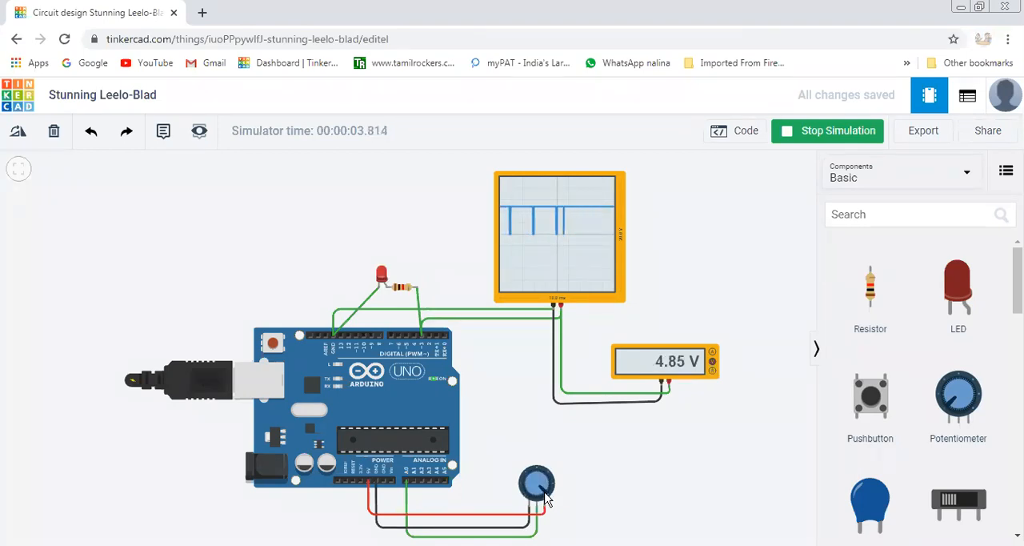
{"action": "left_click_drag", "start_coordinate": [546, 498], "coordinate": [527, 484]}
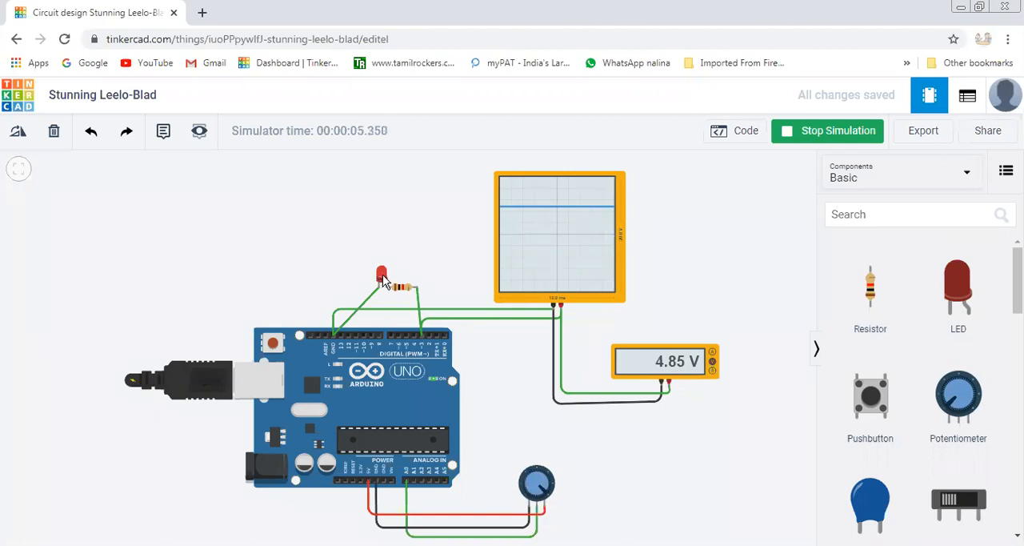
{"action": "mouse_move", "coordinate": [533, 480]}
{"action": "left_mouse_down"}
{"action": "mouse_move", "coordinate": [529, 502]}
{"action": "mouse_move", "coordinate": [548, 498]}
{"action": "mouse_move", "coordinate": [551, 484]}
{"action": "left_mouse_up"}
Stop the simulation and delete the resistor and the LED together with their wires.
{"action": "left_click", "coordinate": [832, 136]}
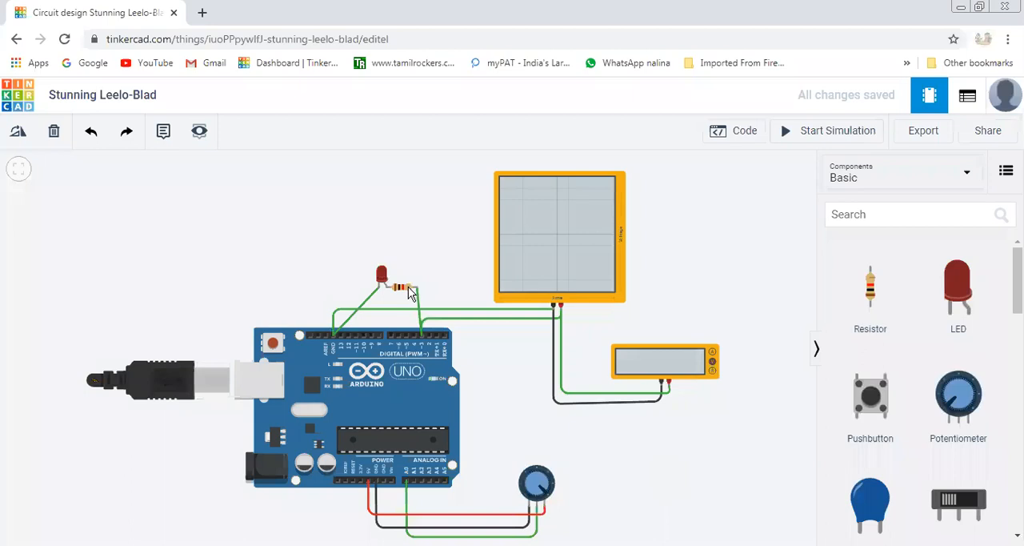
{"action": "key", "text": "Delete"}
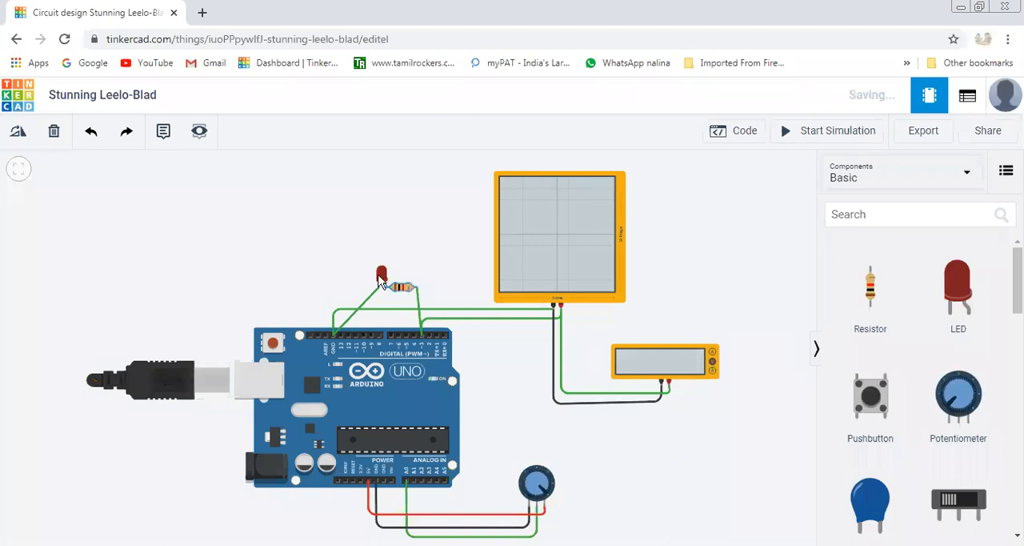
{"action": "key", "text": "Delete"}
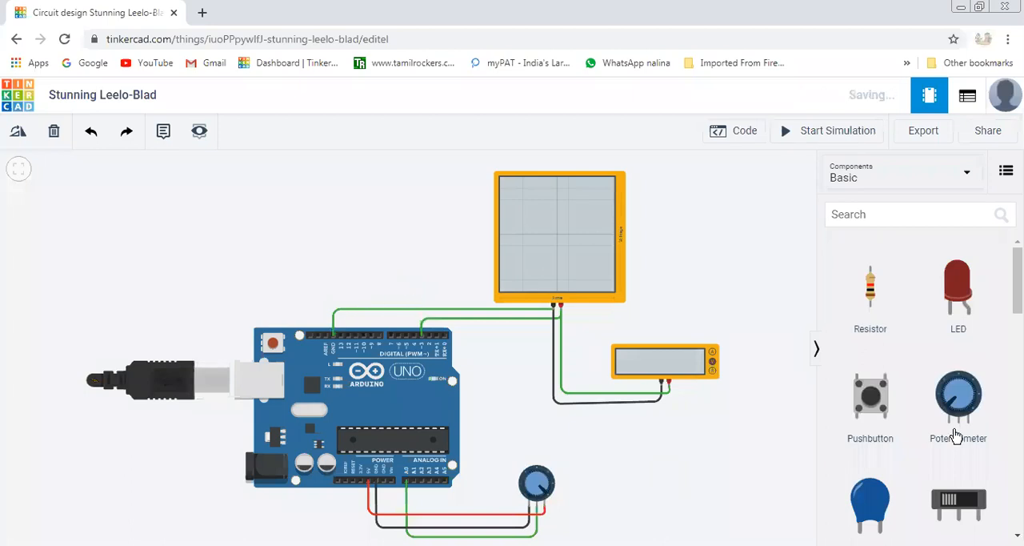
Search the components for "dc motor" and place a DC Motor above the Arduino, where the LED was.
{"action": "left_click", "coordinate": [846, 213]}
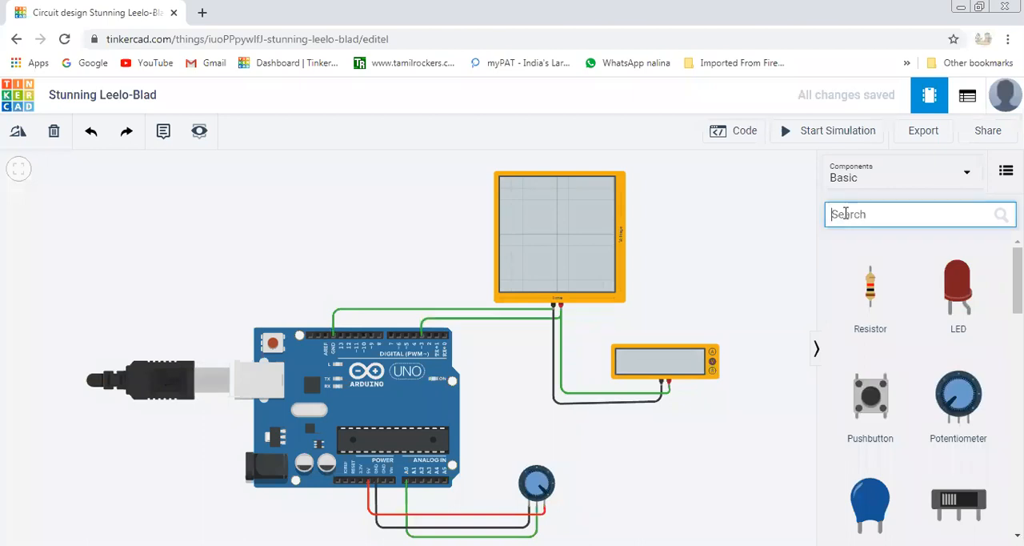
{"action": "type", "text": "dc"}
{"action": "left_click", "coordinate": [868, 244]}
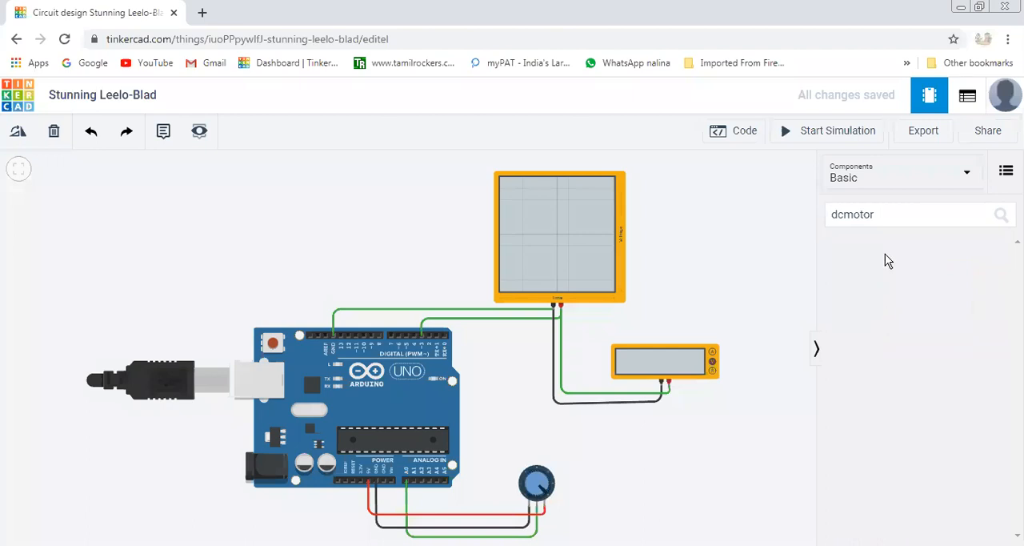
{"action": "left_click", "coordinate": [878, 214]}
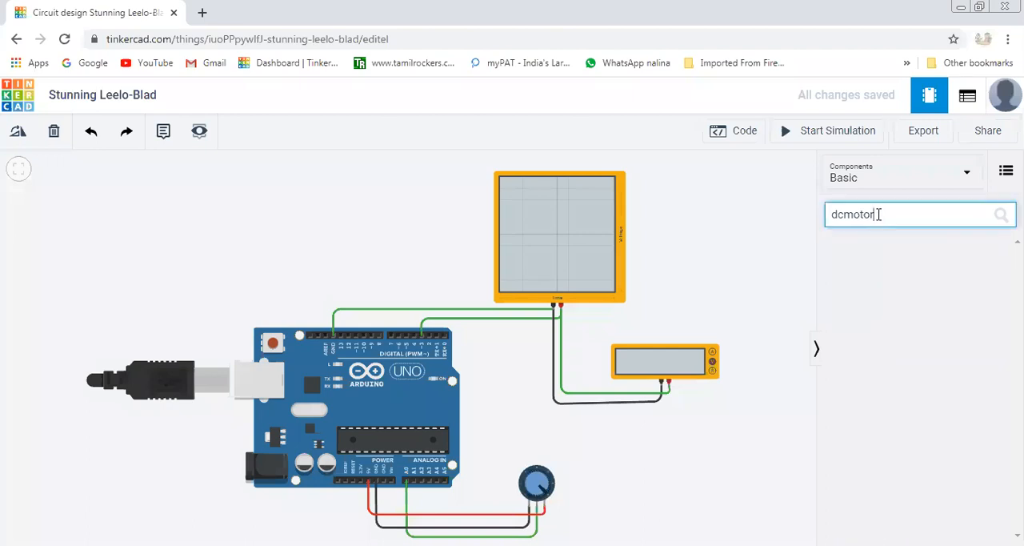
{"action": "key", "text": "BackSpace"}
{"action": "key", "text": "BackSpace"}
{"action": "key", "text": "BackSpace"}
{"action": "key", "text": "BackSpace"}
{"action": "key", "text": "BackSpace"}
{"action": "left_click", "coordinate": [880, 240]}
{"action": "left_click", "coordinate": [848, 223]}
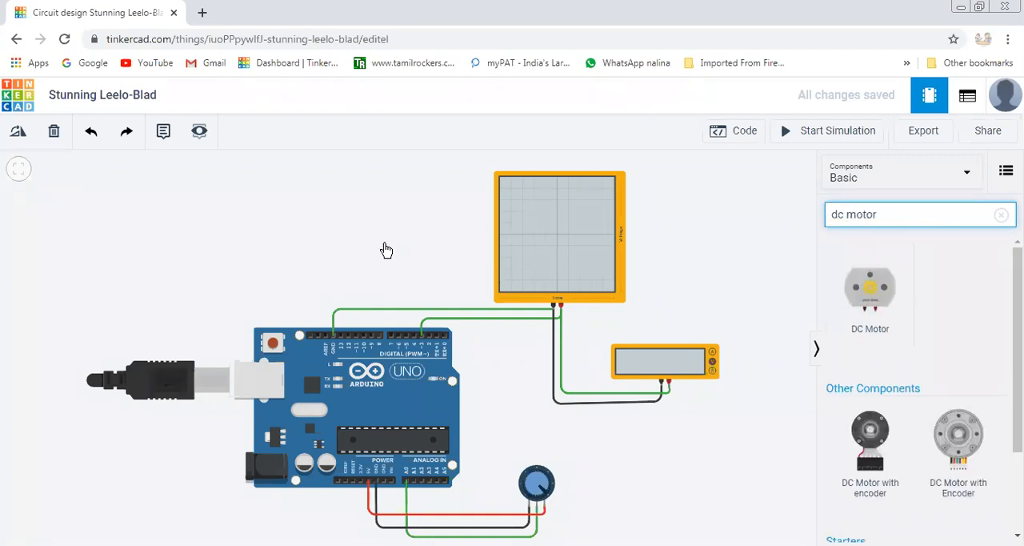
{"action": "left_click_drag", "start_coordinate": [870, 288], "coordinate": [401, 264]}
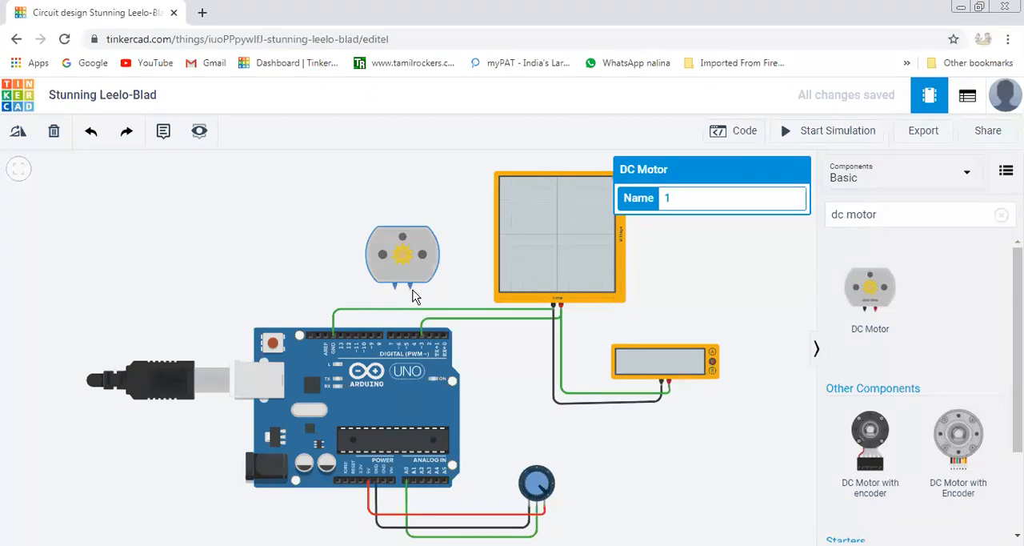
Wire the DC motor's red terminal to Arduino pin D3 and its black terminal to GND, using green wires.
{"action": "left_click", "coordinate": [410, 287]}
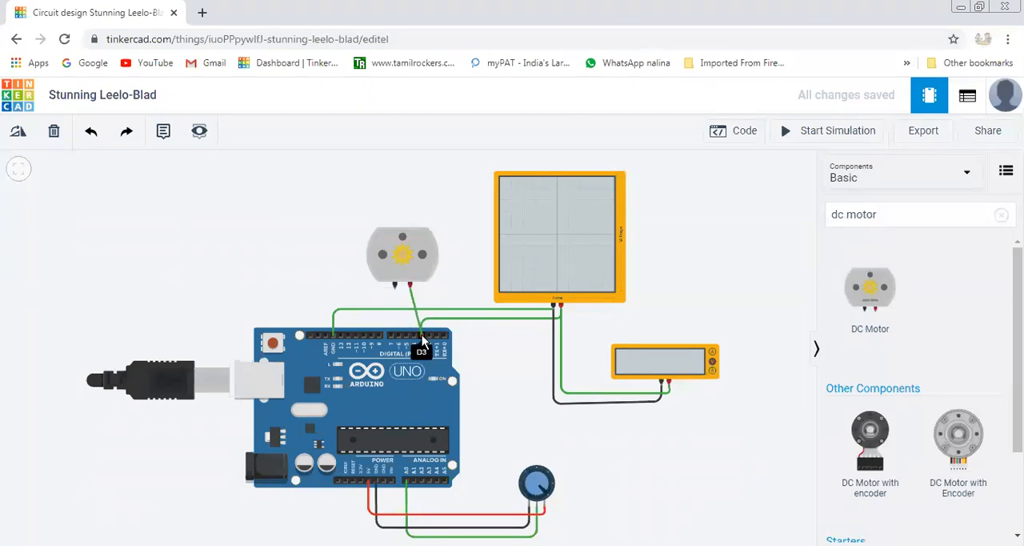
{"action": "left_click", "coordinate": [422, 335]}
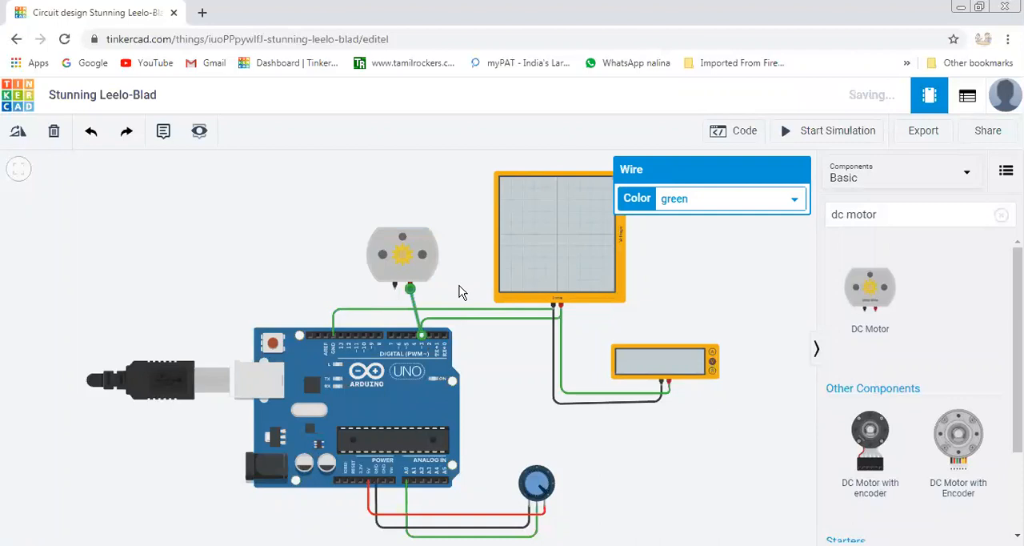
{"action": "left_click", "coordinate": [458, 291]}
{"action": "left_click", "coordinate": [394, 289]}
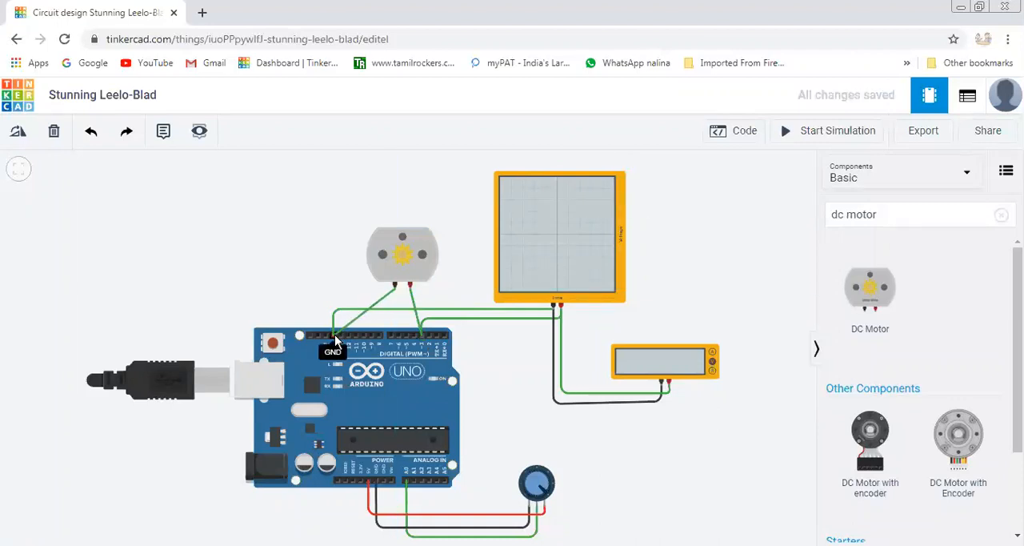
{"action": "left_click", "coordinate": [335, 341]}
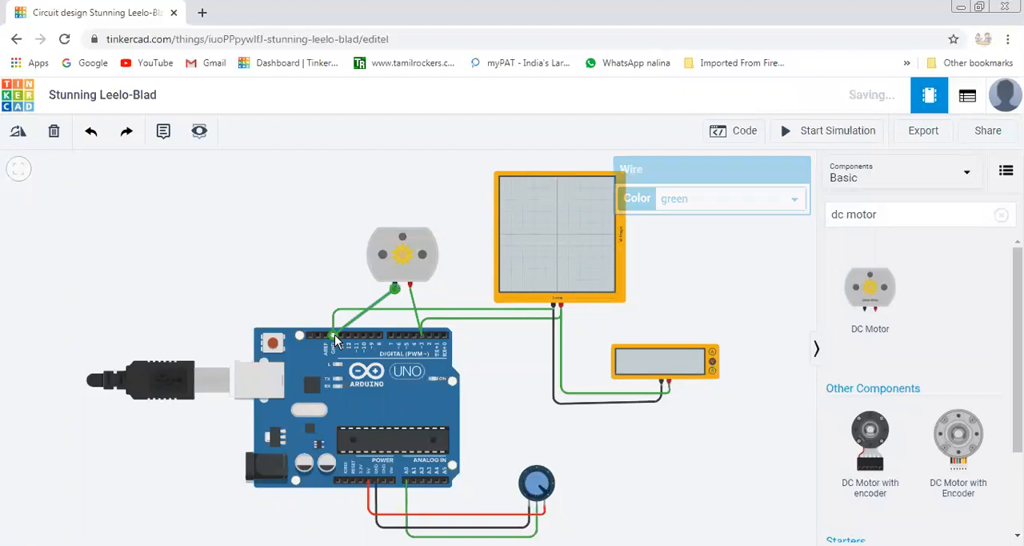
{"action": "left_click", "coordinate": [471, 295]}
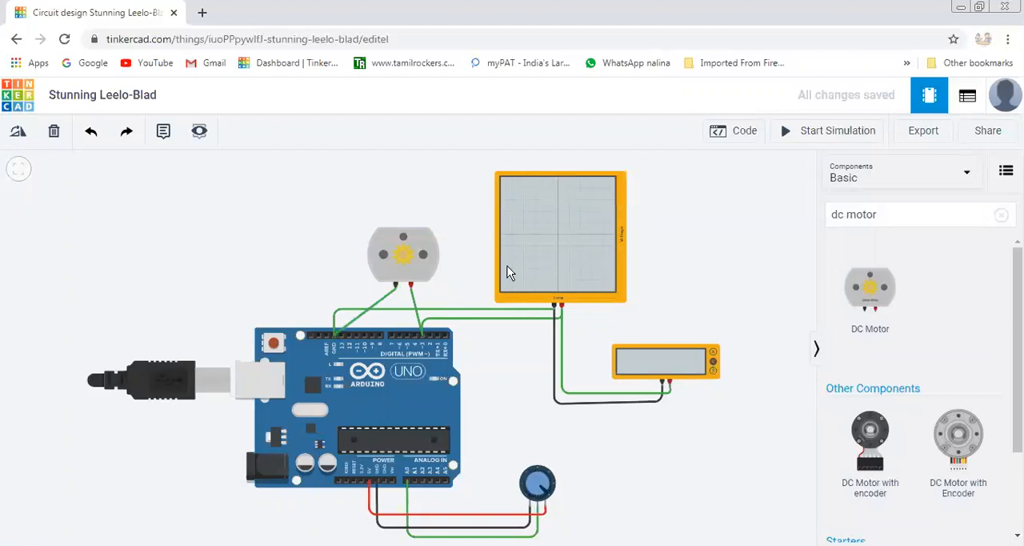
Start the simulation and turn the potentiometer down to its minimum, with the motor, oscilloscope and multimeter in view.
{"action": "left_click", "coordinate": [838, 135]}
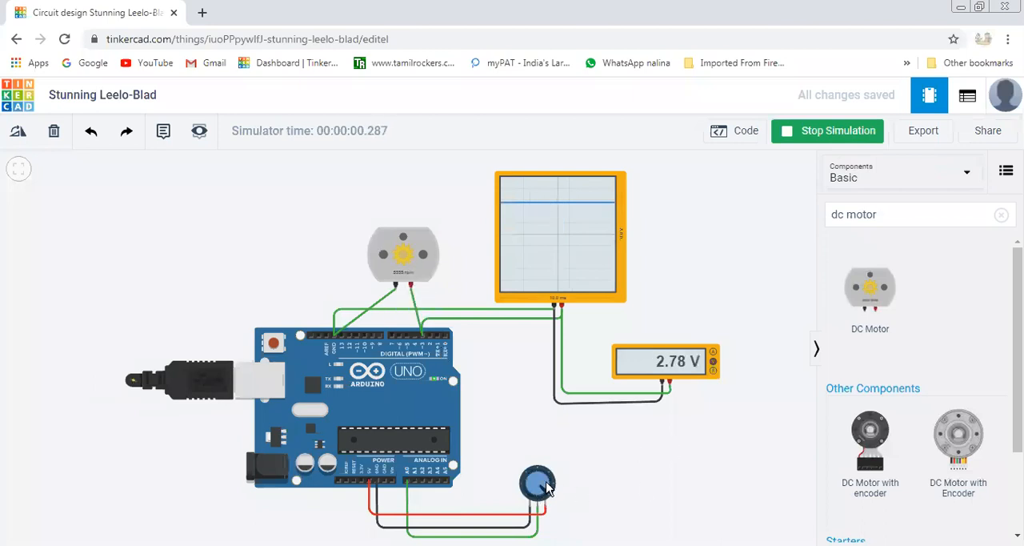
{"action": "scroll", "coordinate": [671, 477], "scroll_direction": "up", "scroll_amount": 2}
{"action": "mouse_move", "coordinate": [521, 485]}
{"action": "left_mouse_down"}
{"action": "mouse_move", "coordinate": [519, 495]}
{"action": "mouse_move", "coordinate": [512, 473]}
{"action": "mouse_move", "coordinate": [504, 515]}
{"action": "left_mouse_up"}
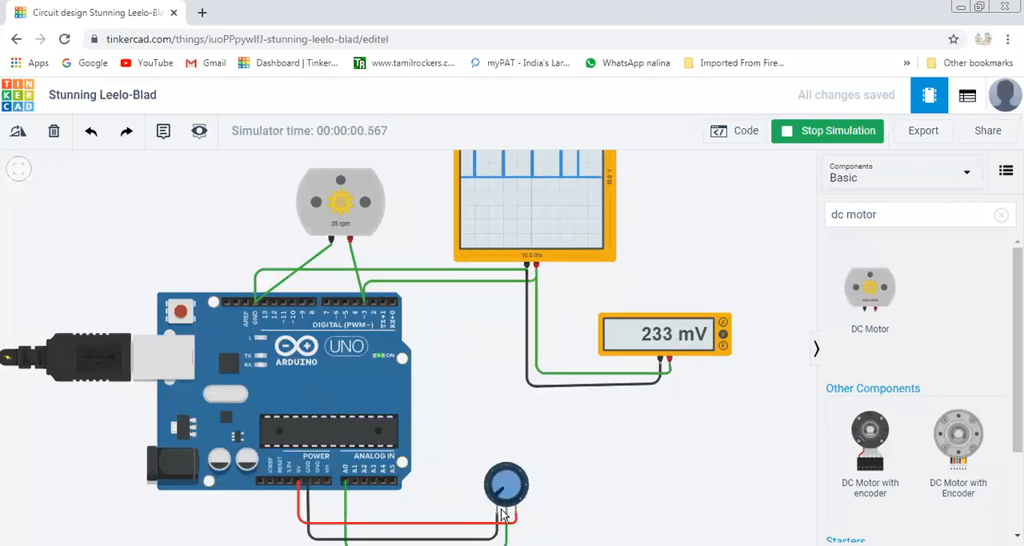
{"action": "scroll", "coordinate": [636, 502], "scroll_direction": "down", "scroll_amount": 1}
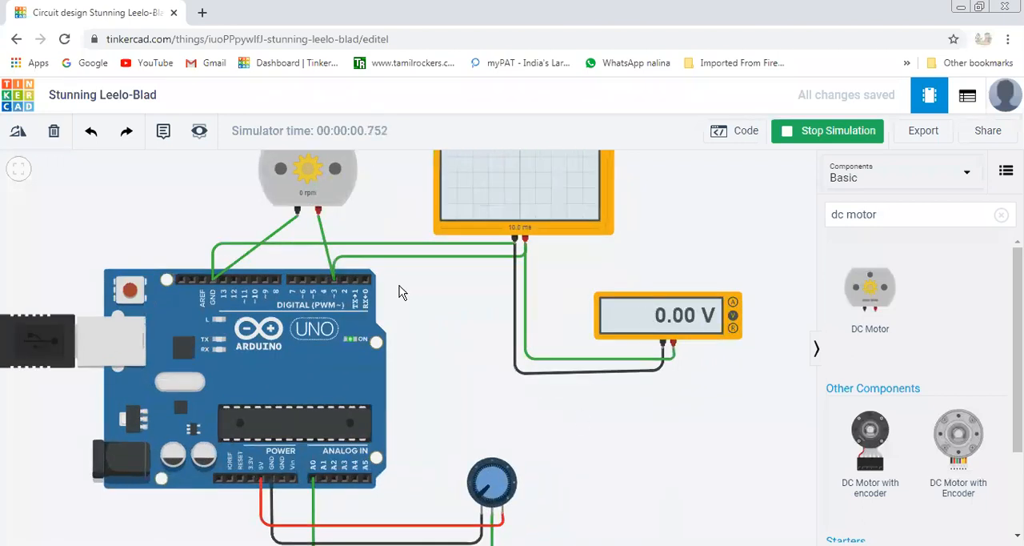
{"action": "left_click_drag", "start_coordinate": [423, 349], "coordinate": [439, 422]}
{"action": "scroll", "coordinate": [432, 393], "scroll_direction": "down", "scroll_amount": 1}
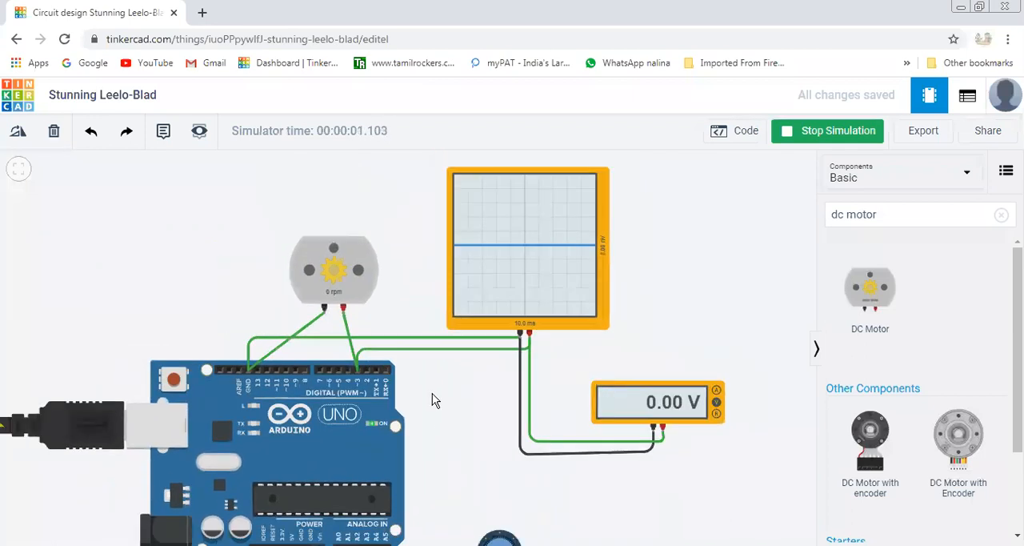
{"action": "scroll", "coordinate": [432, 393], "scroll_direction": "down", "scroll_amount": 1}
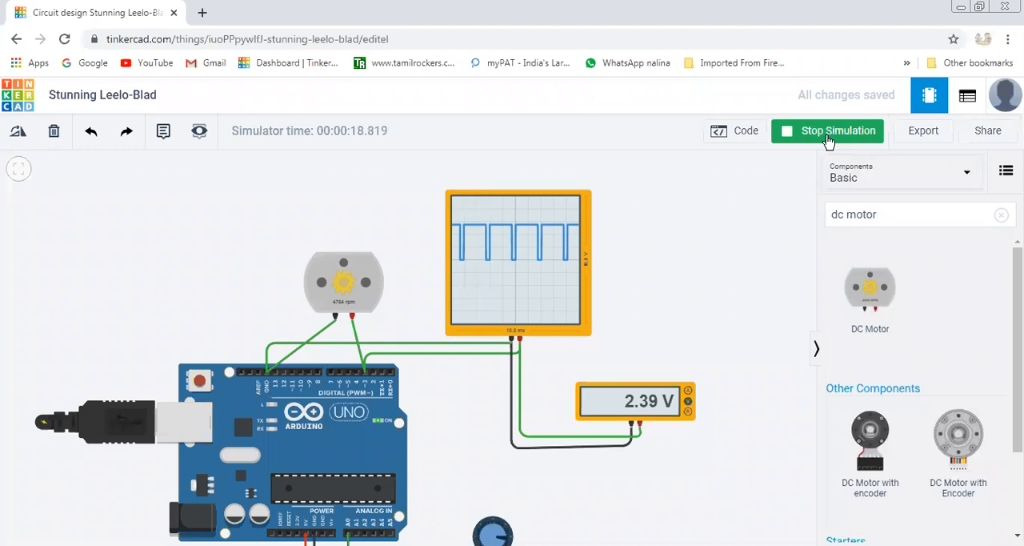
Open the block code and examine the map blocks that scale the A0 reading for pin 3 and the serial monitor.
{"action": "left_click", "coordinate": [739, 134]}
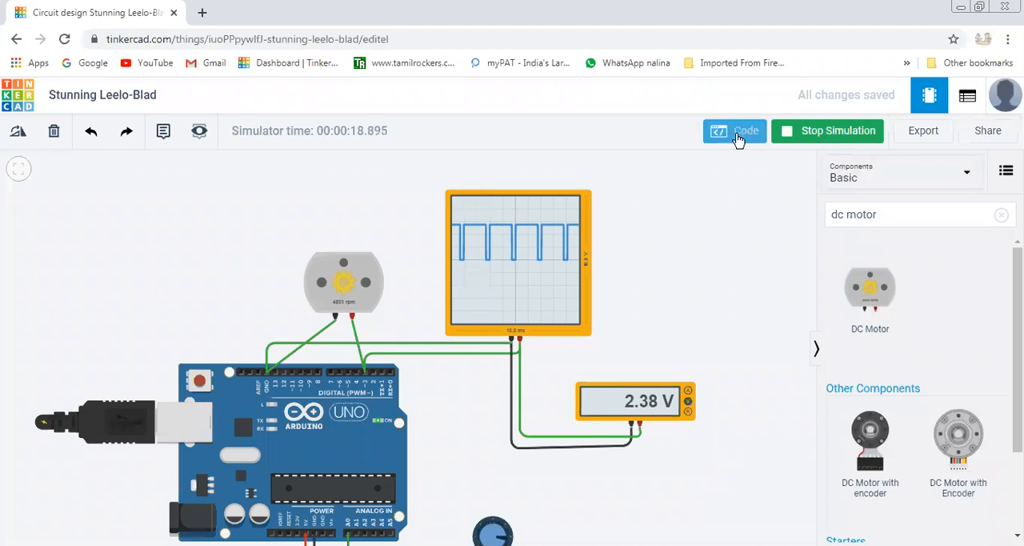
{"action": "mouse_move", "coordinate": [815, 526]}
{"action": "left_mouse_down"}
{"action": "mouse_move", "coordinate": [875, 525]}
{"action": "mouse_move", "coordinate": [828, 522]}
{"action": "left_mouse_up"}
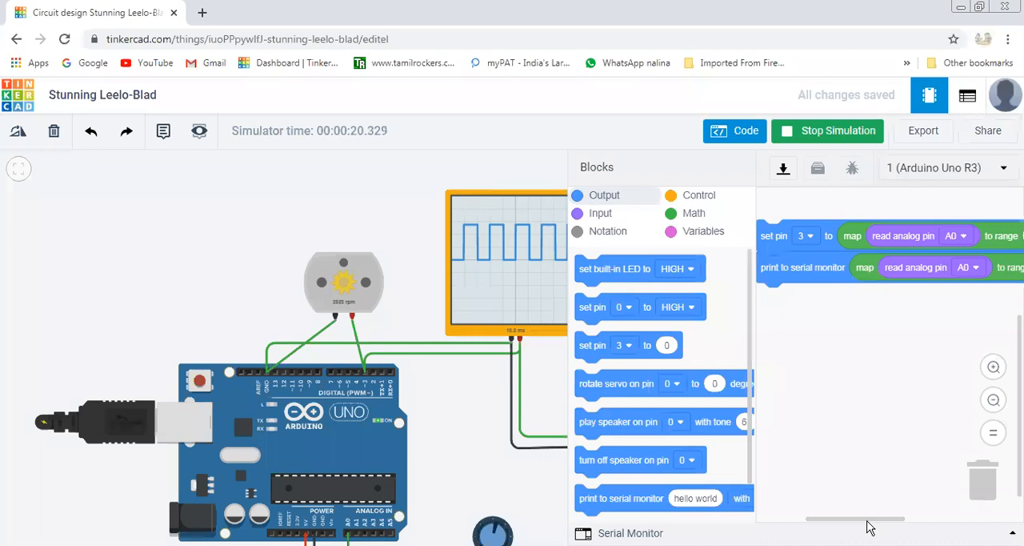
{"action": "left_click_drag", "start_coordinate": [869, 527], "coordinate": [897, 526]}
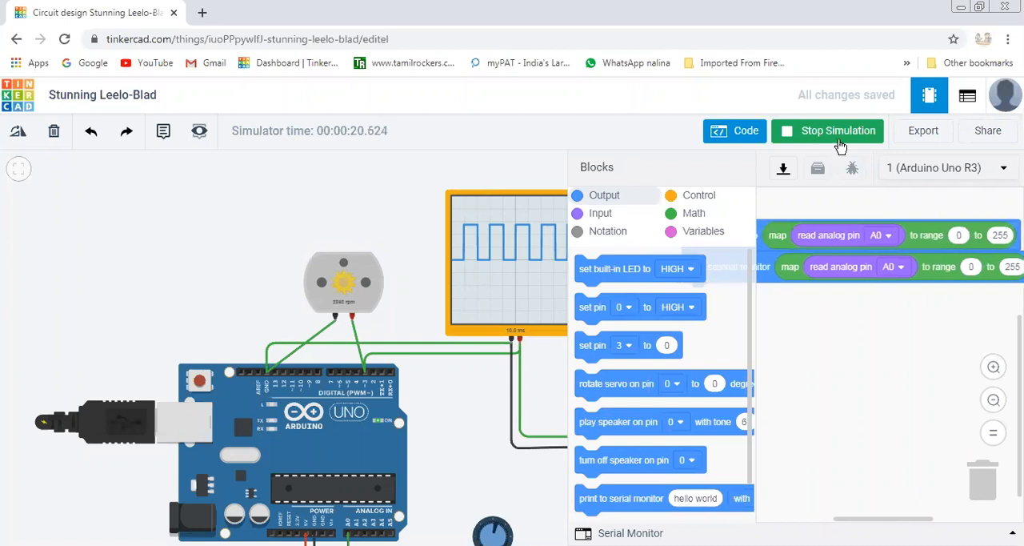